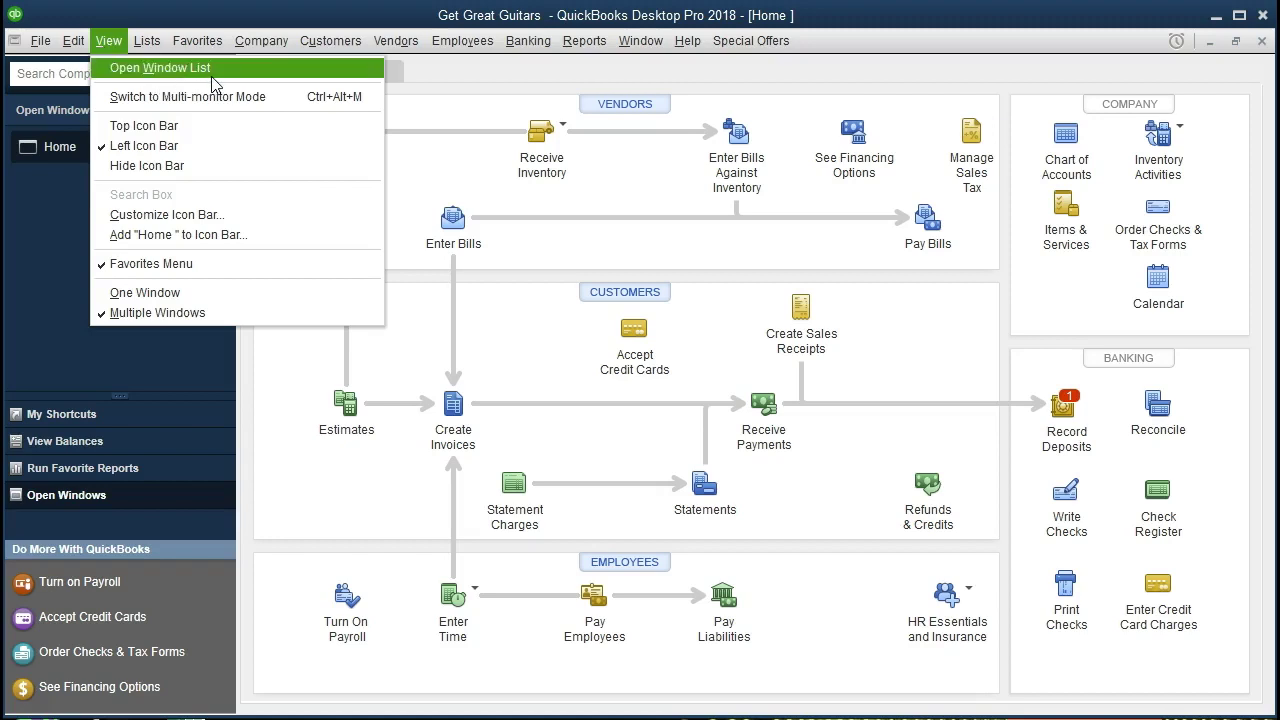
Step: Close the View menu without choosing any view option
left_click(60, 205)
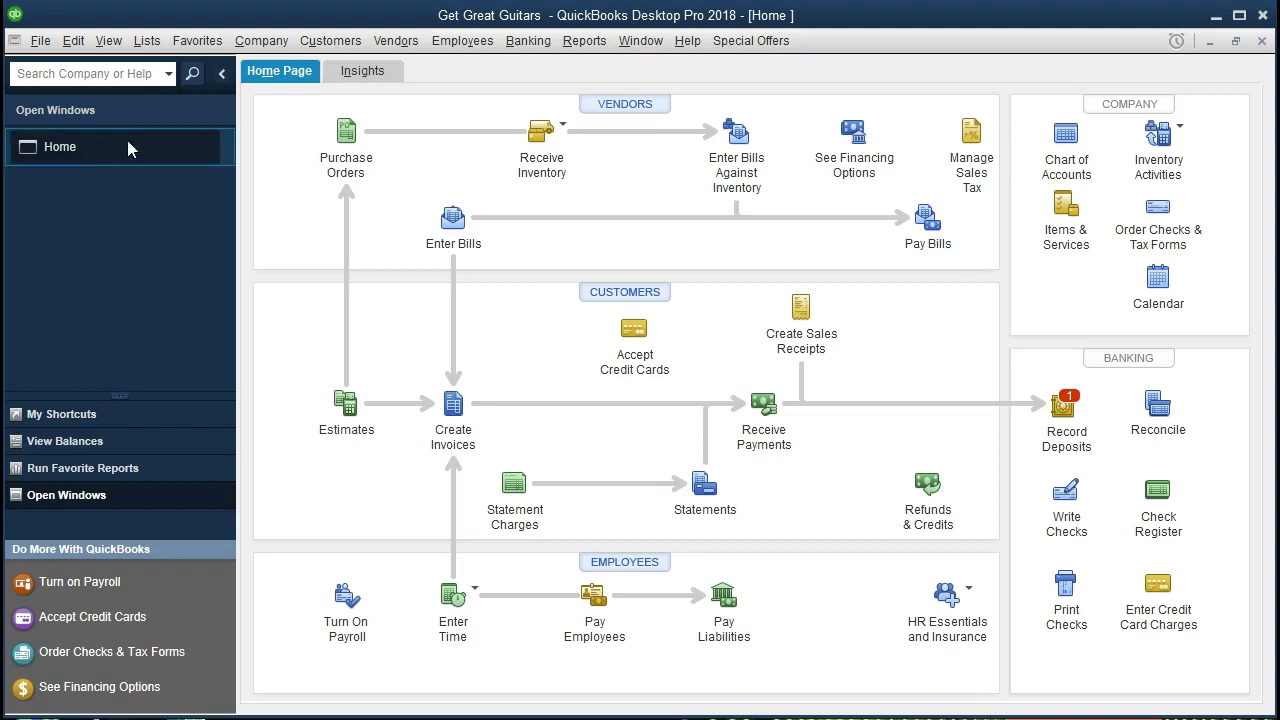
Step: Return to the Home page from the Company menu
left_click(247, 44)
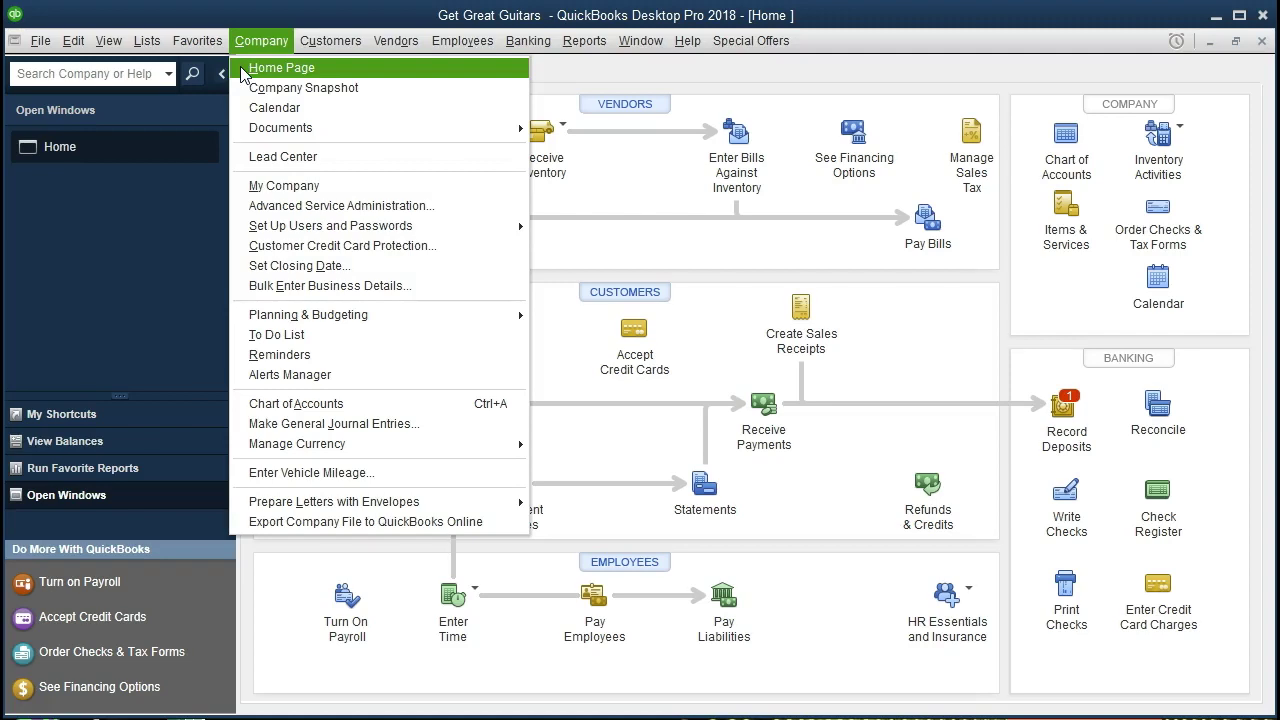
left_click(245, 69)
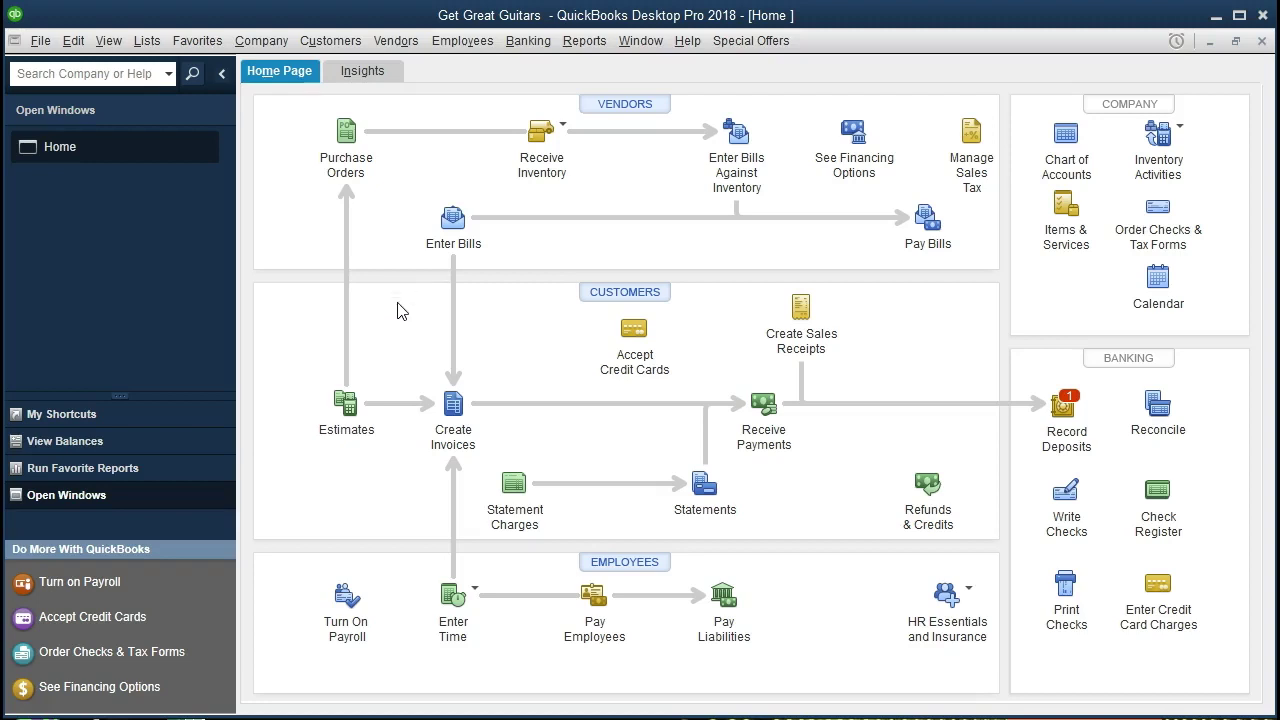
left_click(447, 406)
left_click(585, 41)
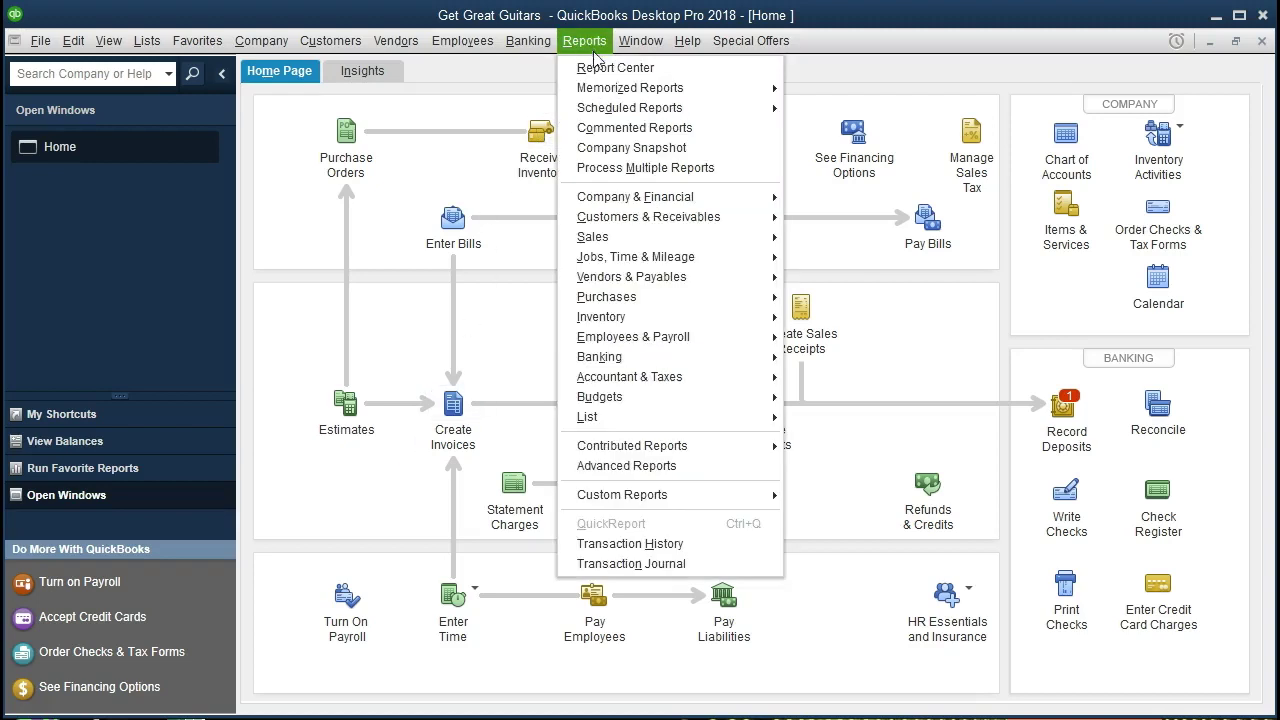
Step: Open the Balance Sheet Standard report for 01/01/2021 through 02/28/2021
mouse_move(681, 201)
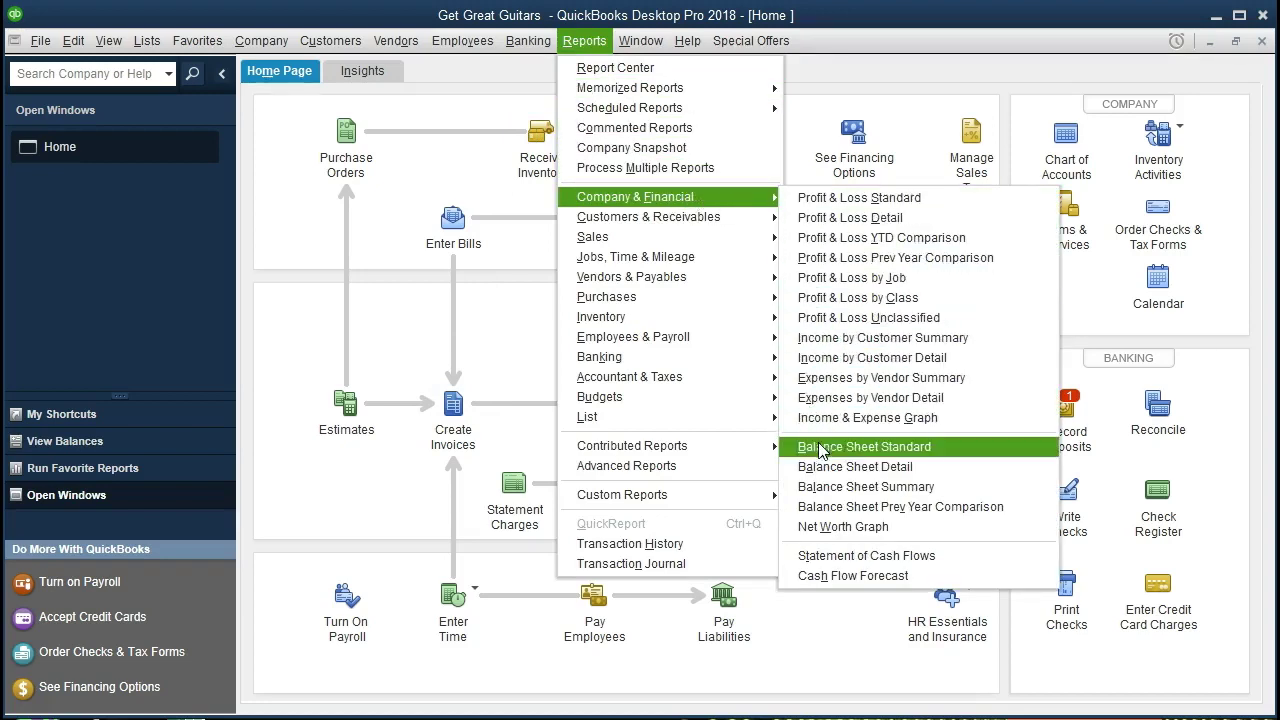
left_click(896, 452)
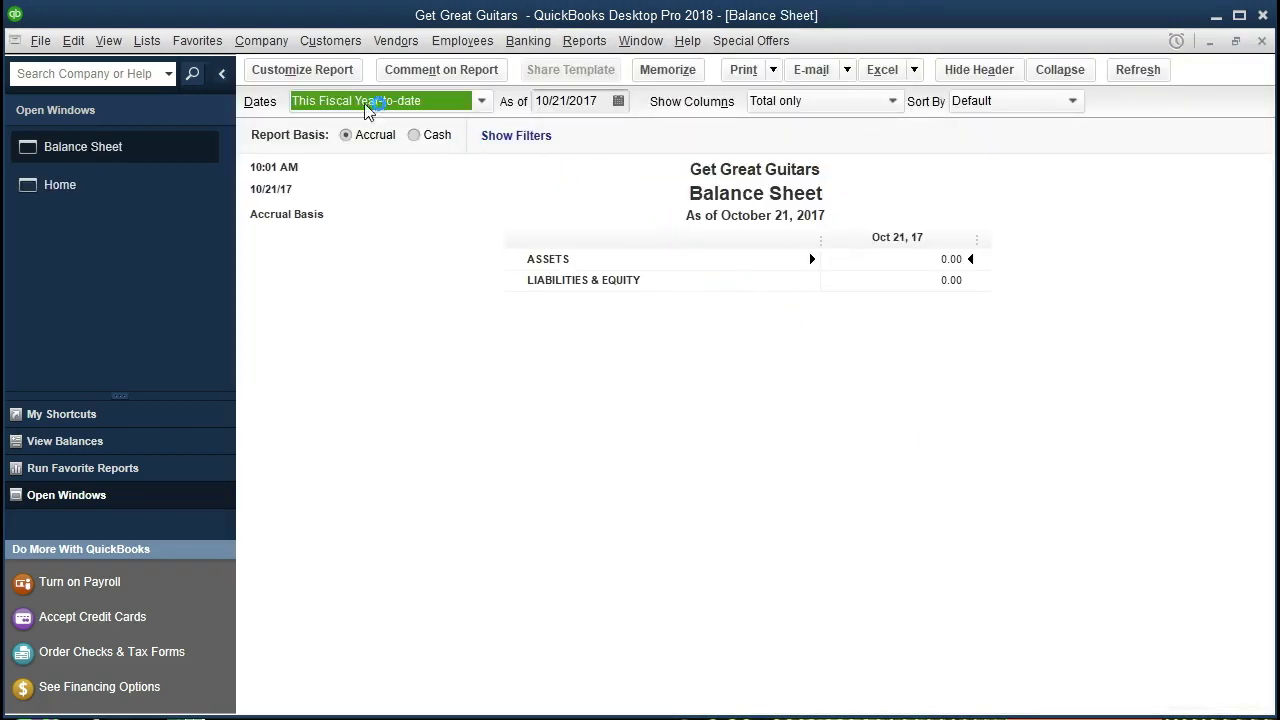
left_click(341, 75)
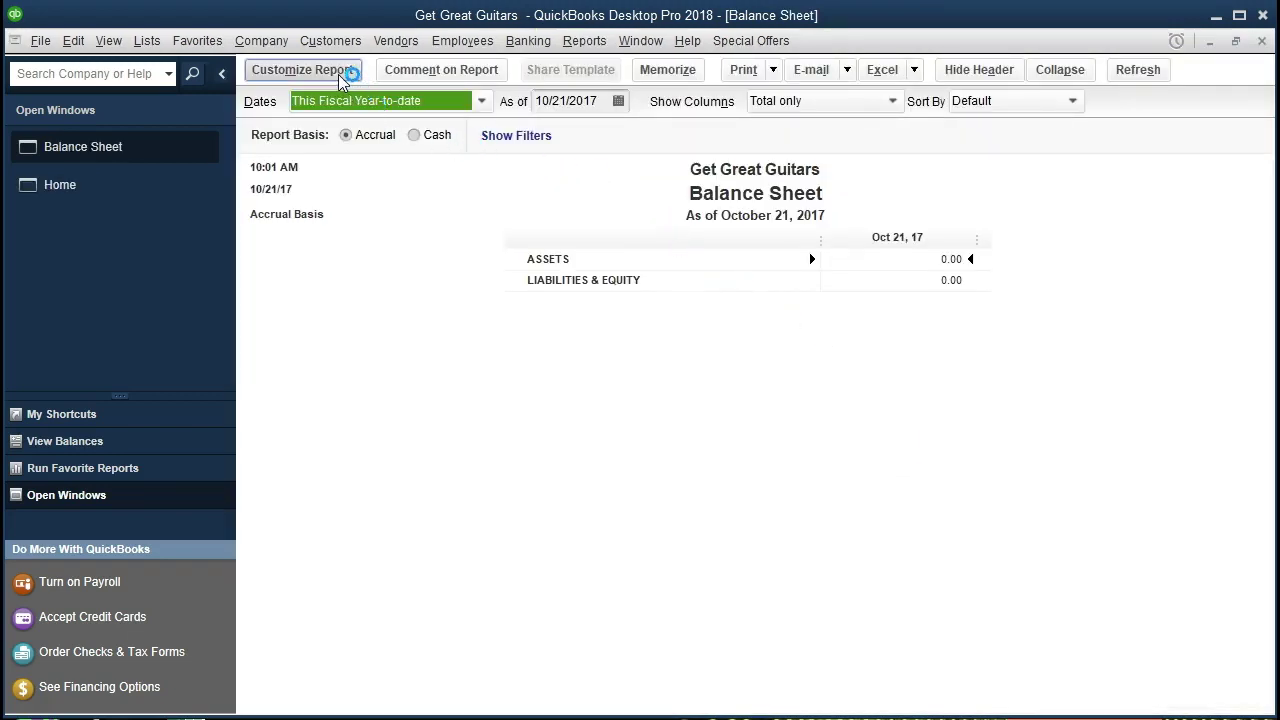
key("Tab")
type("01/01/2021")
key("Tab")
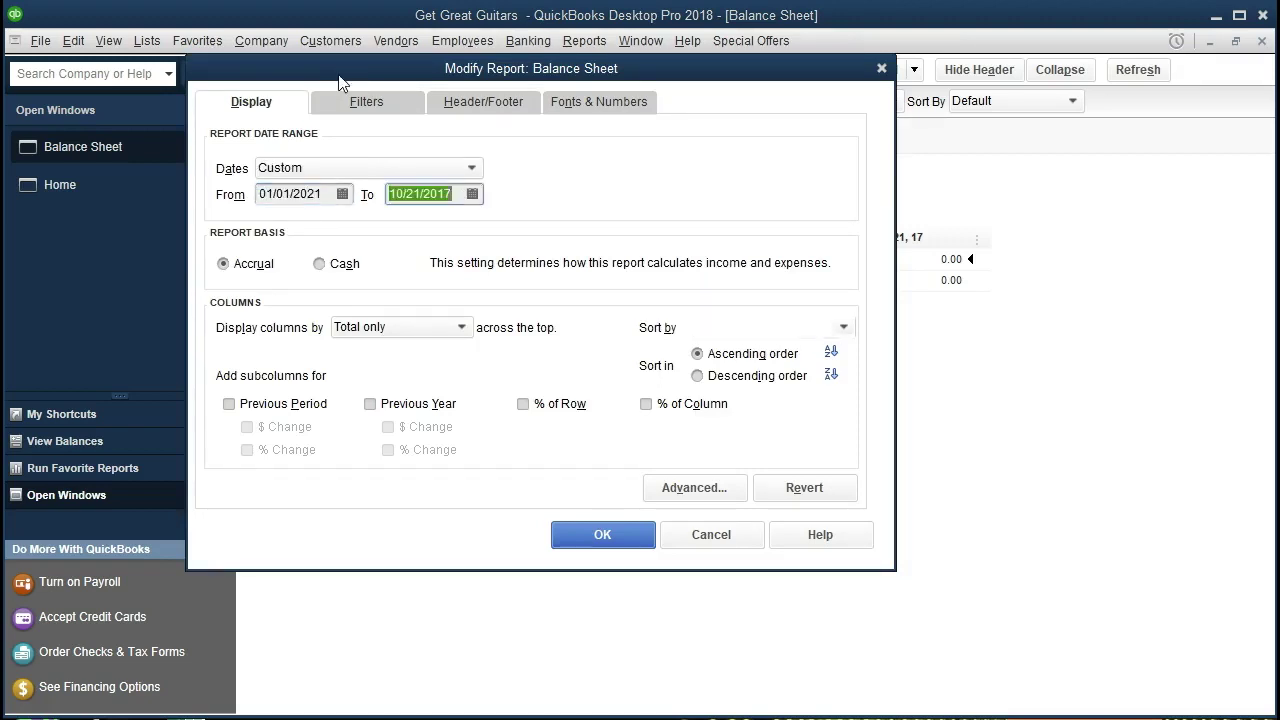
type("022821")
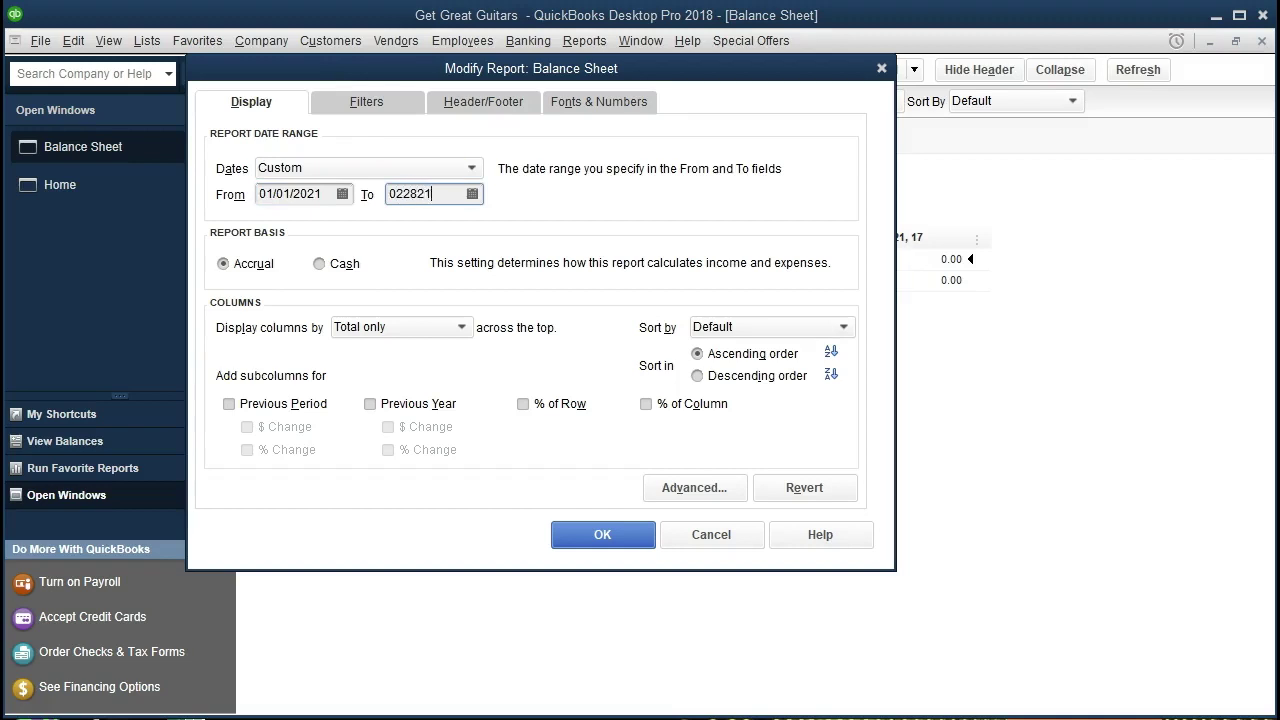
key("Tab")
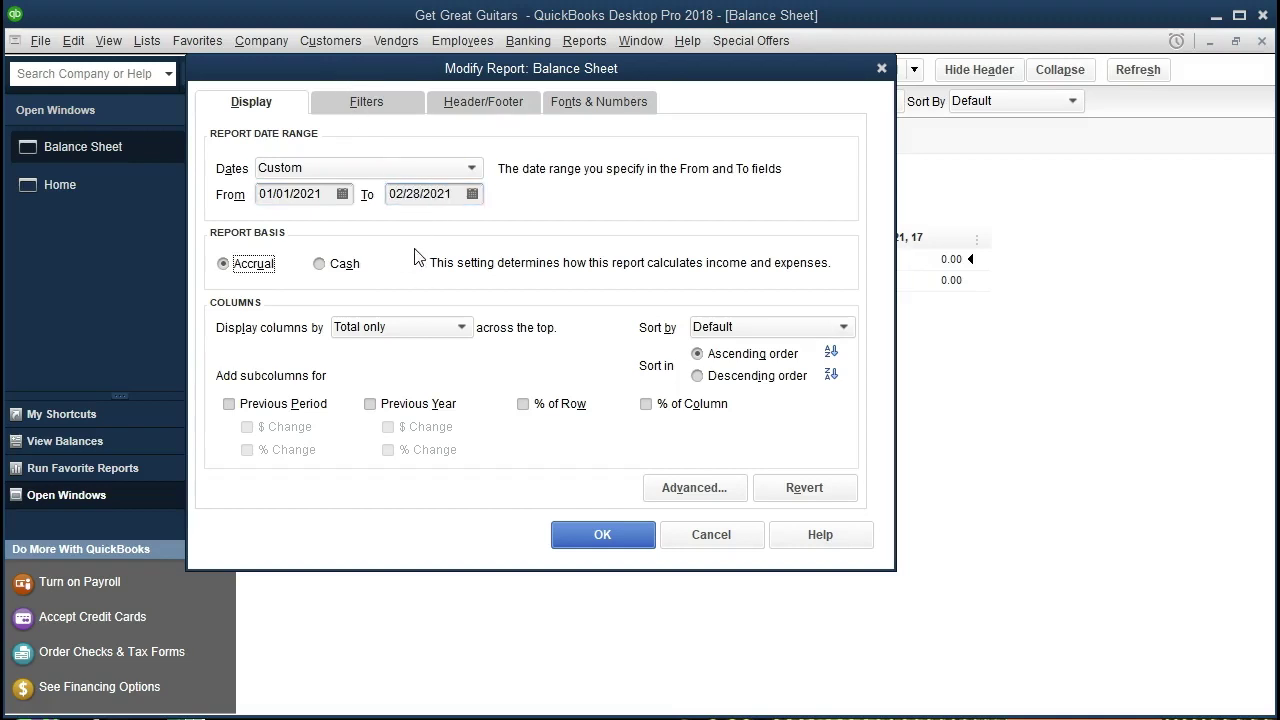
left_click(584, 545)
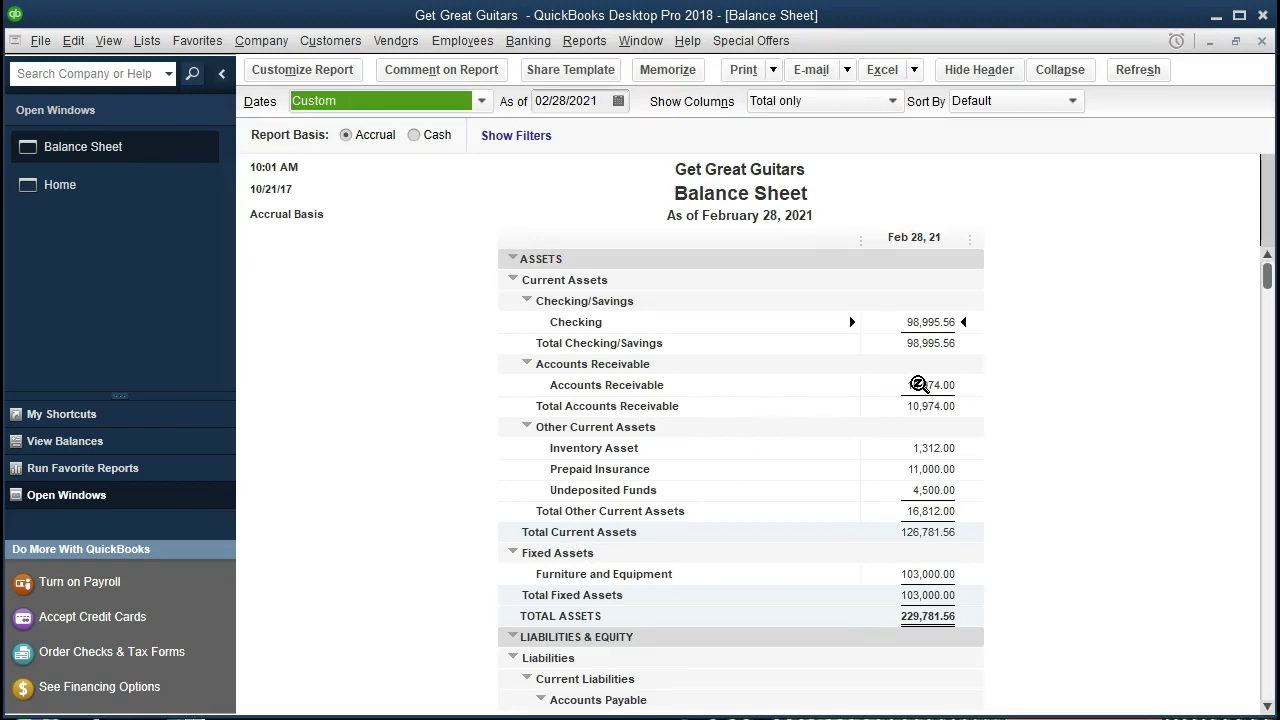
double_click(918, 384)
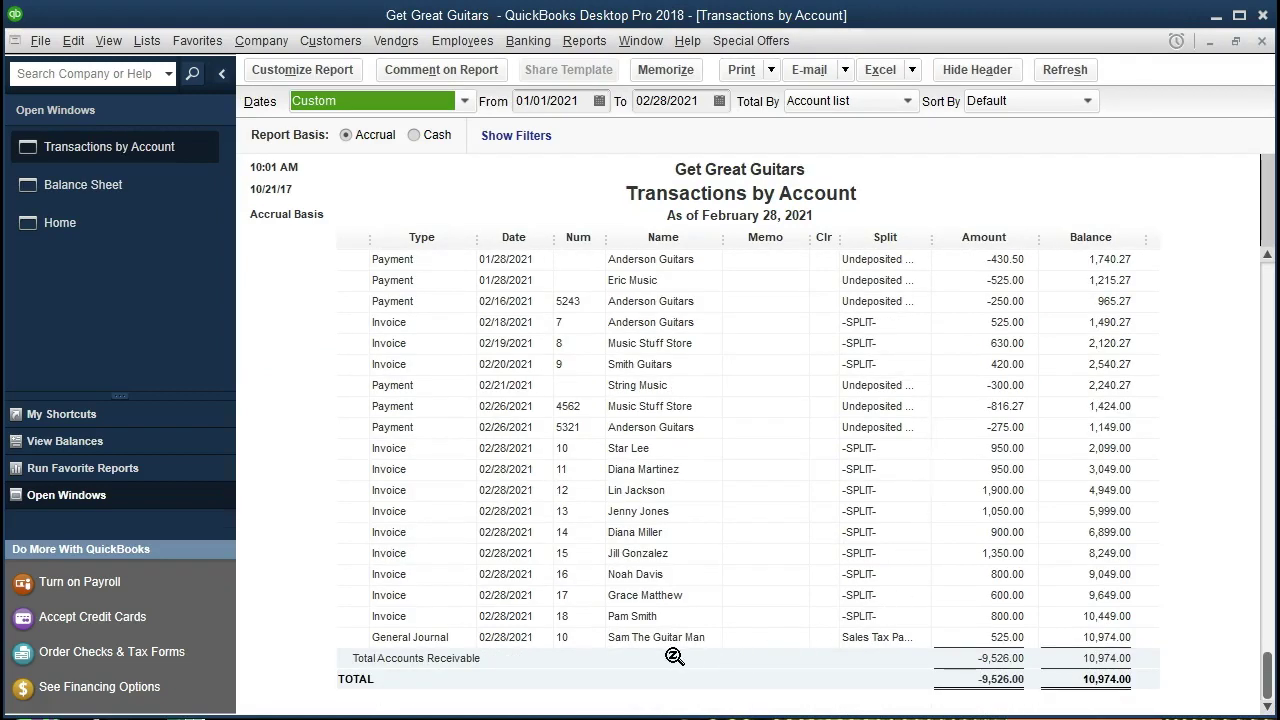
left_click(378, 612)
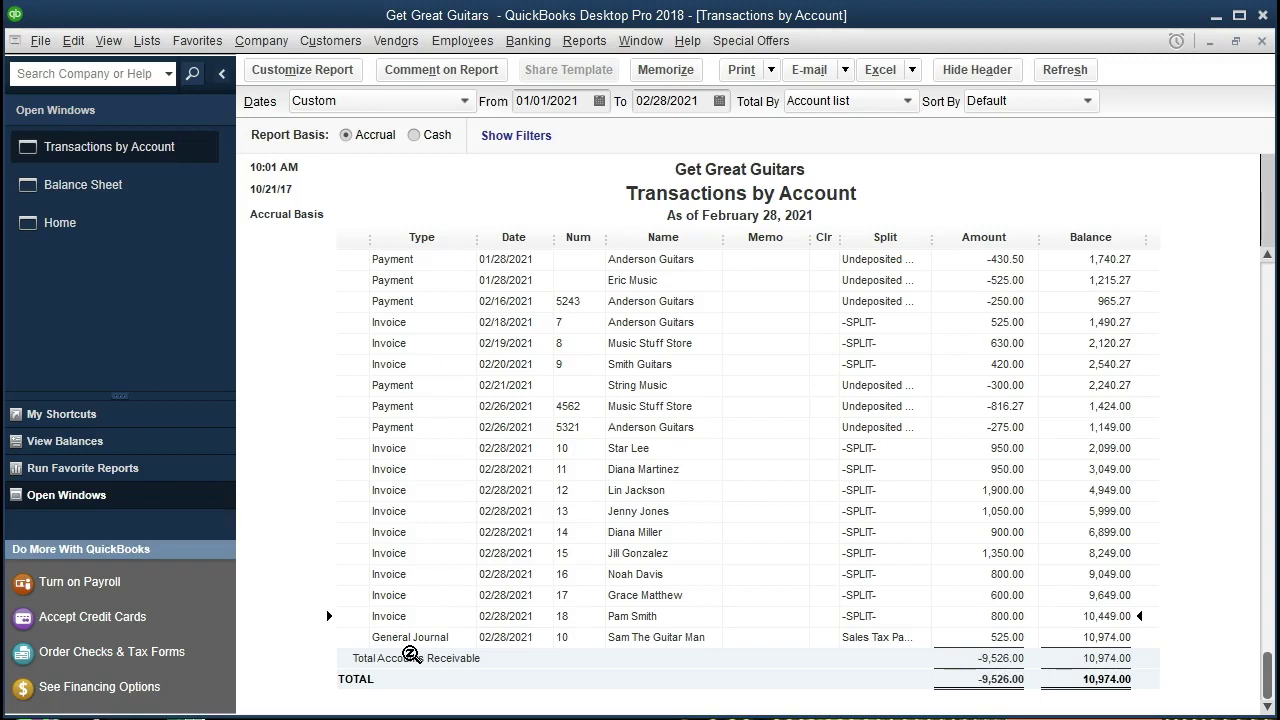
double_click(990, 637)
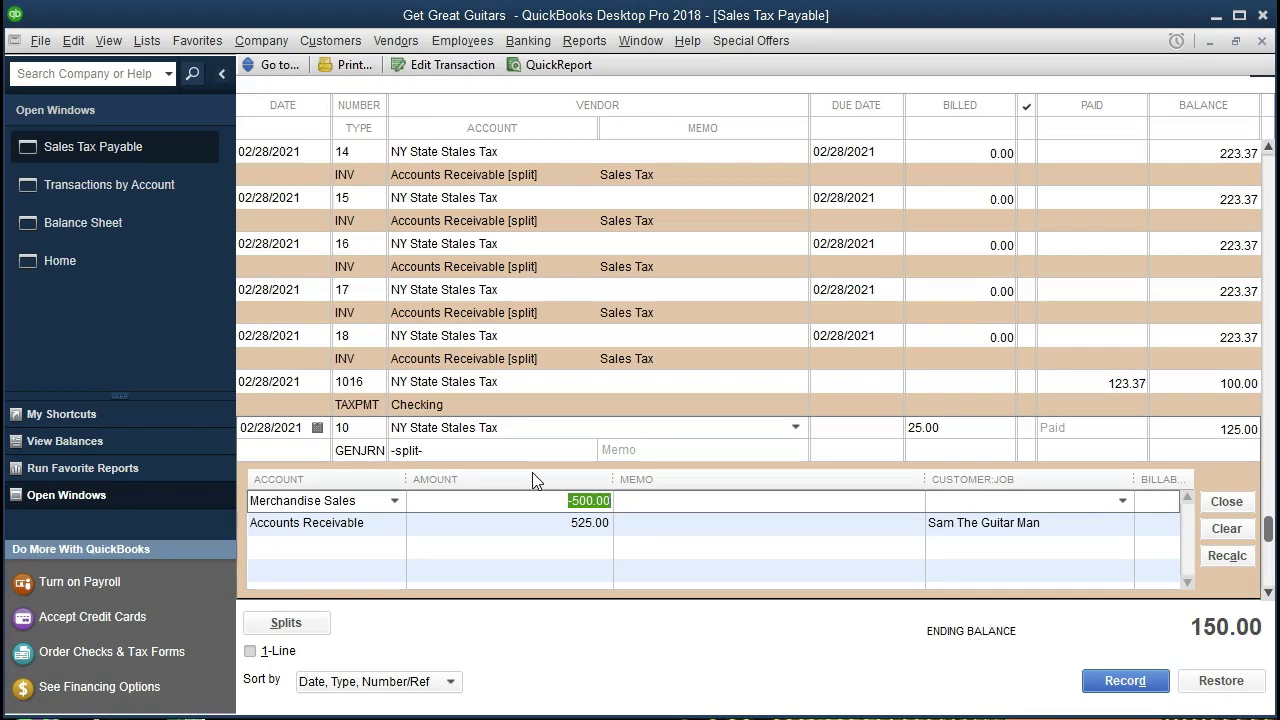
left_click(1260, 41)
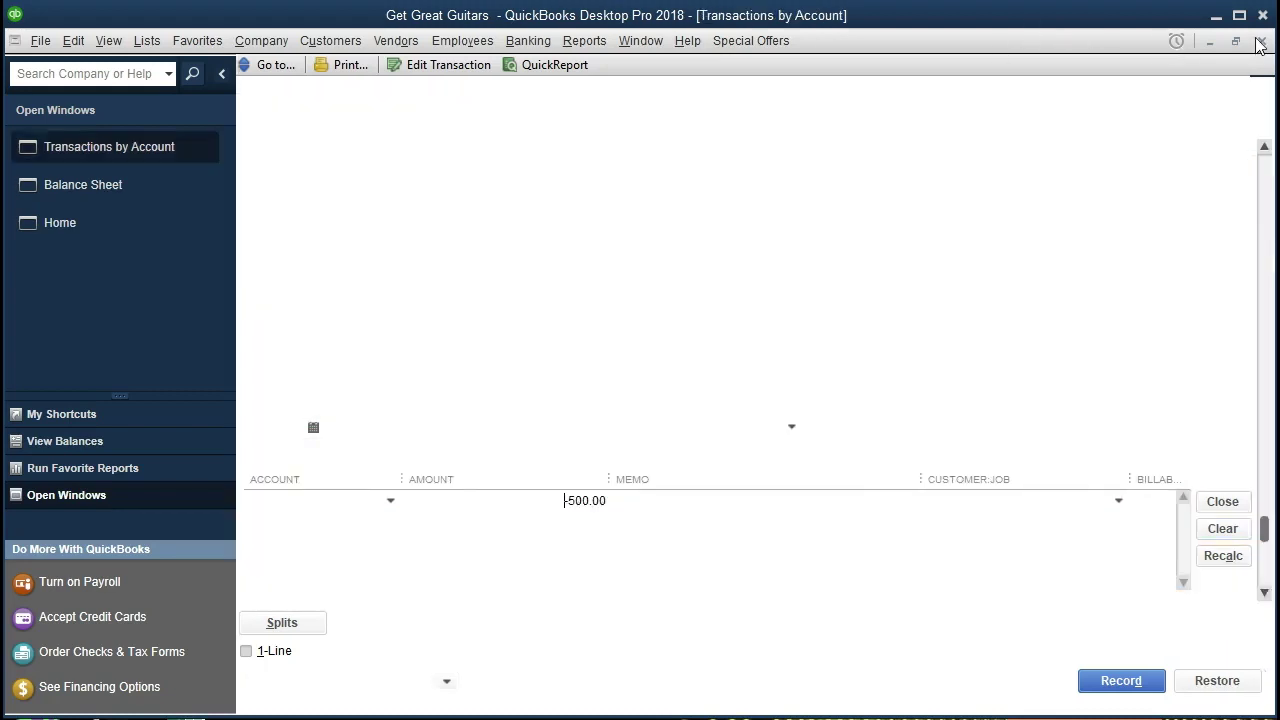
left_click(1260, 41)
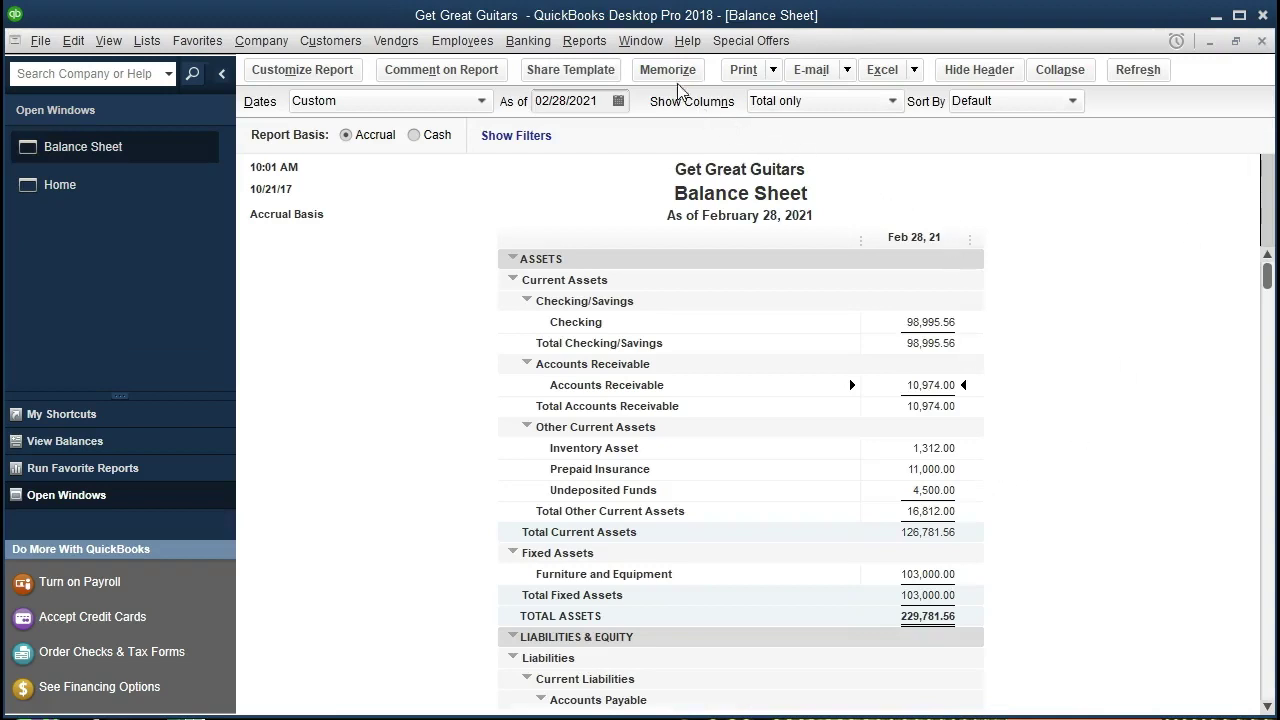
Step: Open the Profit & Loss Standard report for 01/01/2021 through 02/28/2021
left_click(604, 46)
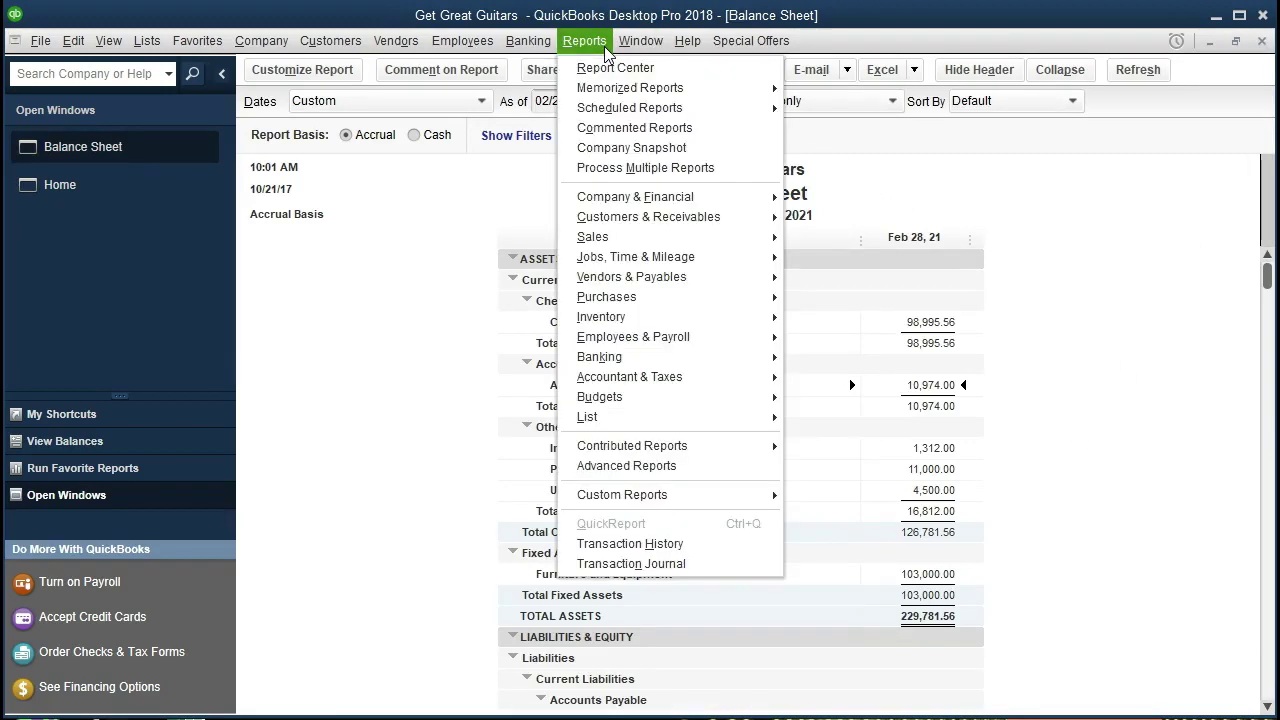
mouse_move(703, 198)
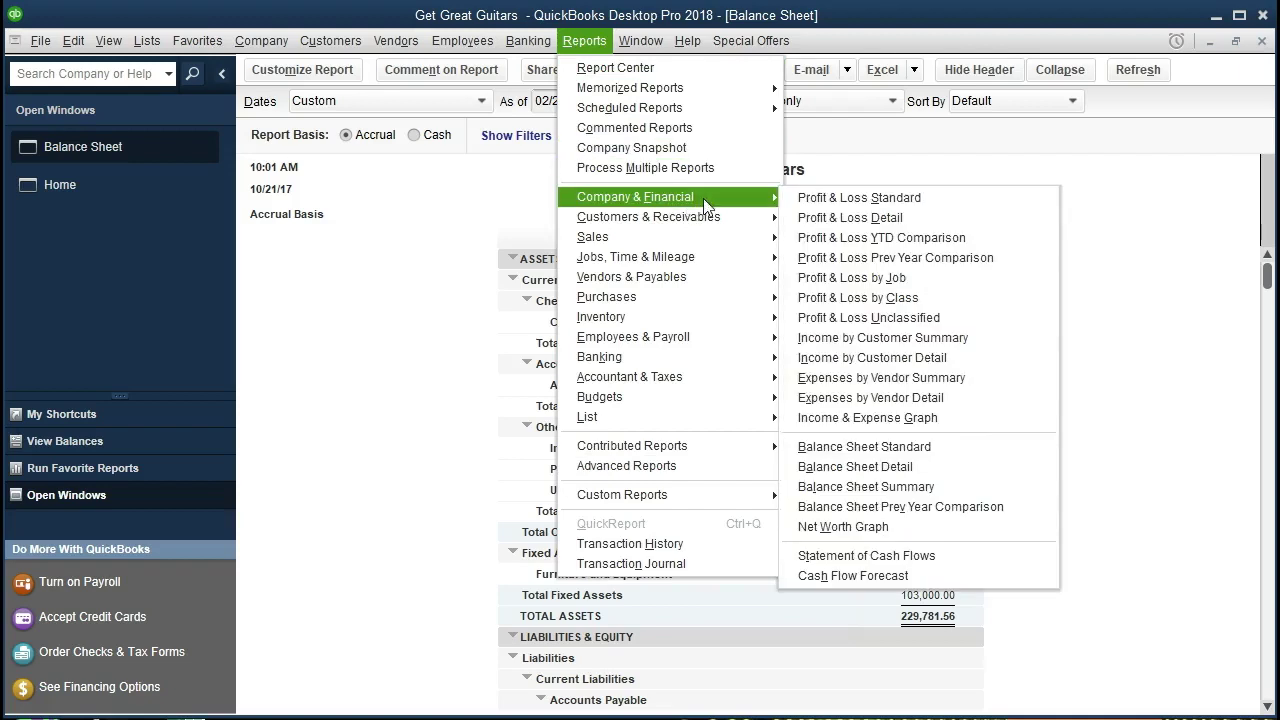
left_click(906, 206)
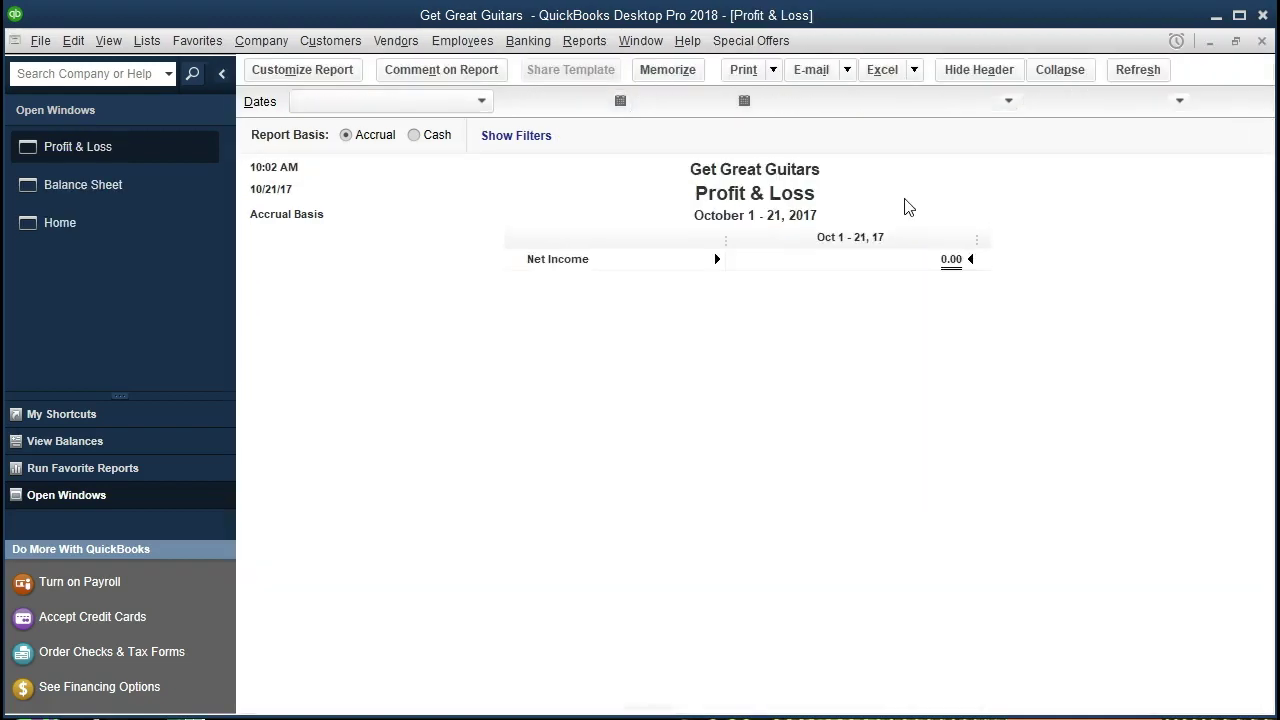
type("0")
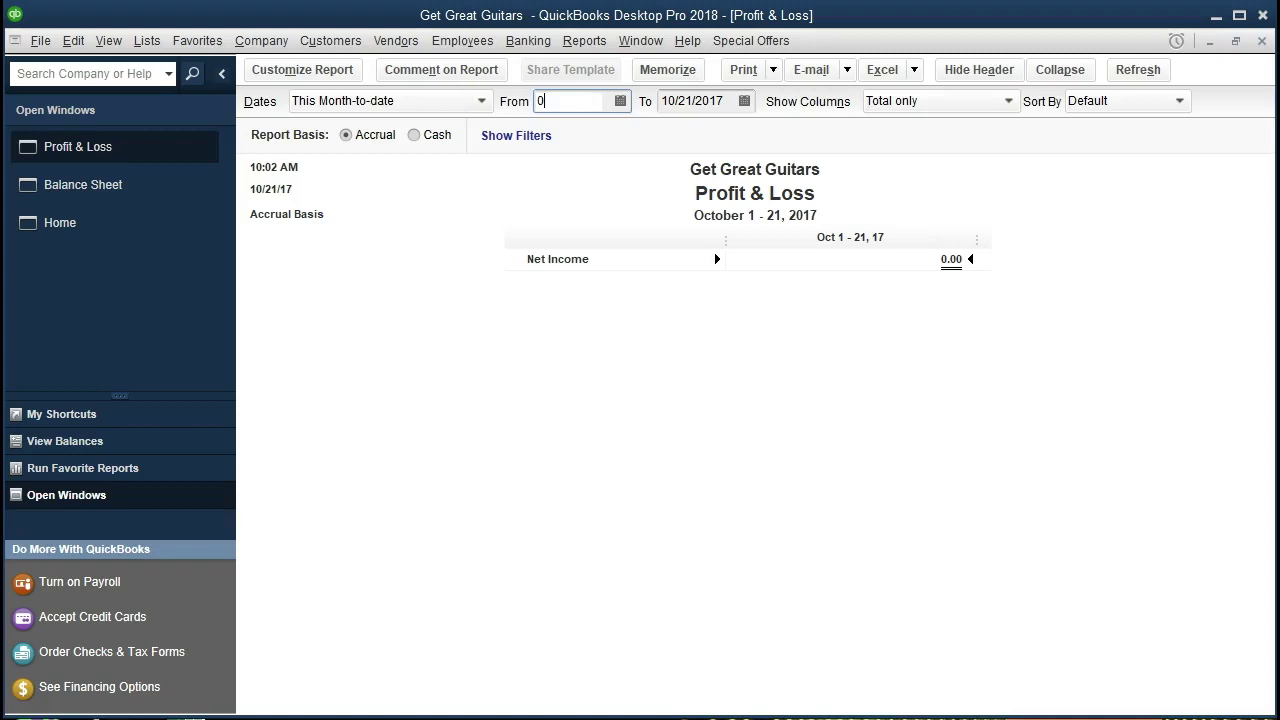
type("1/01/2021")
key("Tab")
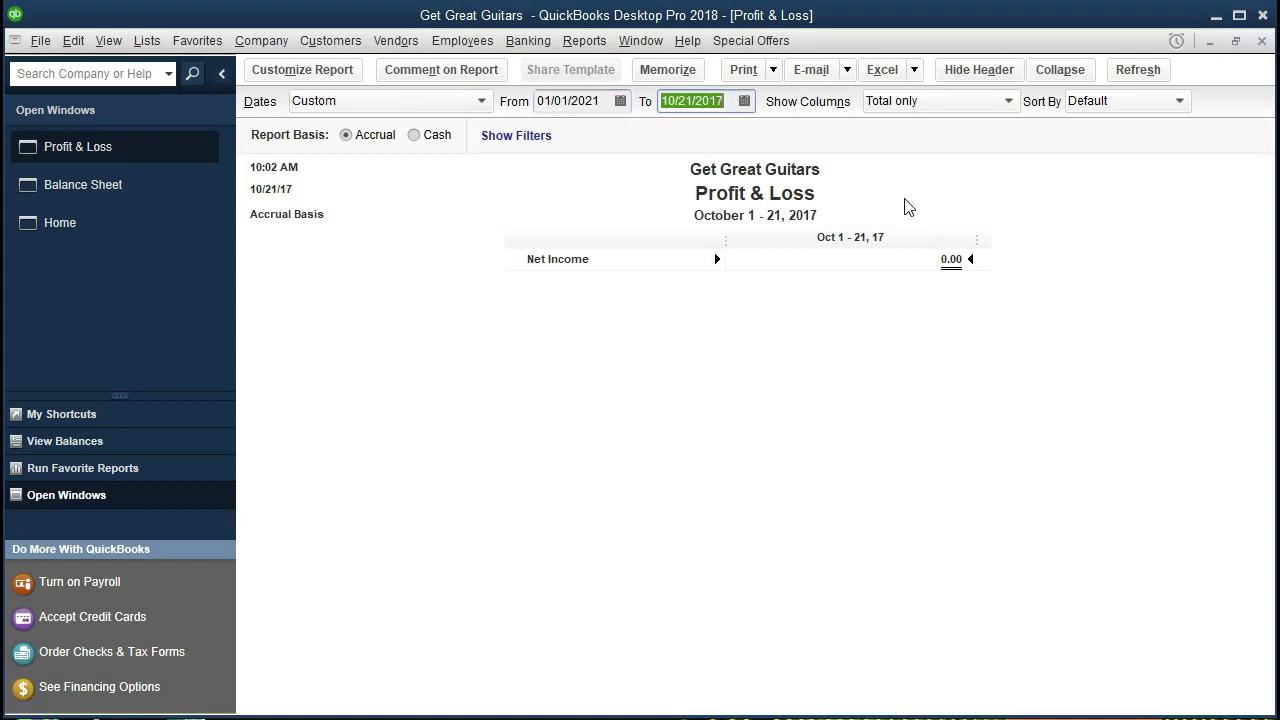
type("022821")
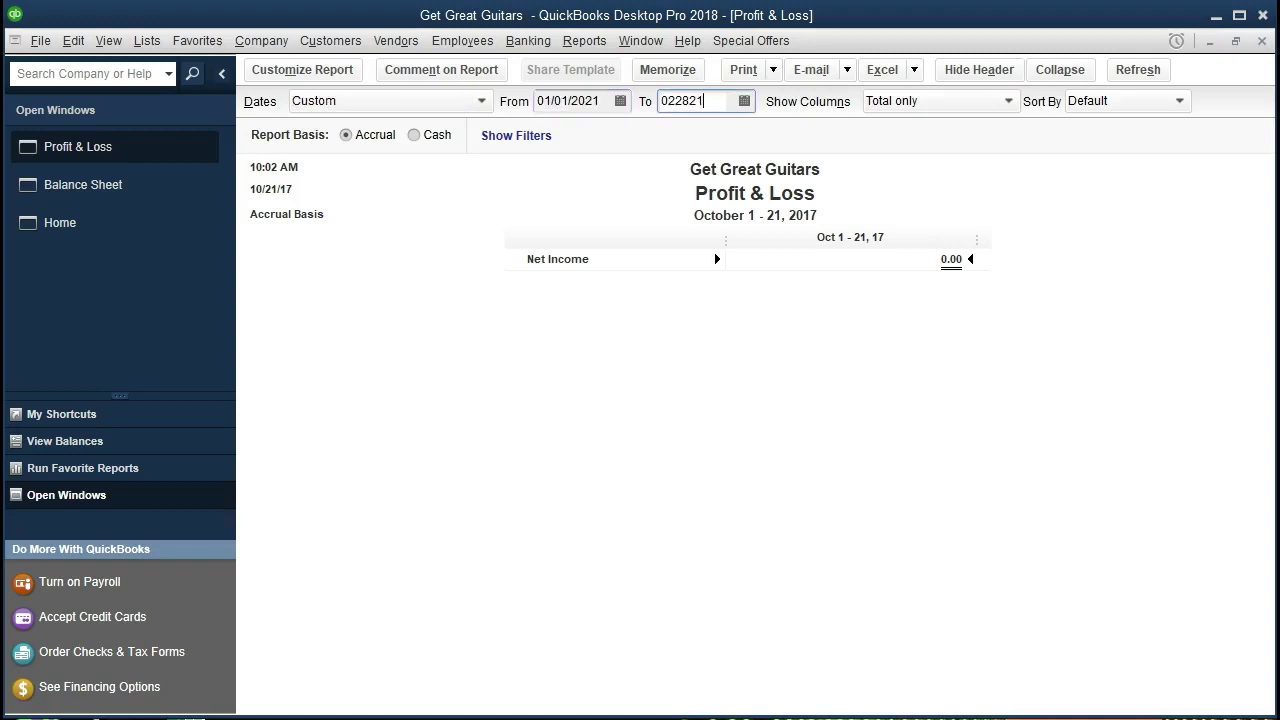
key("Tab")
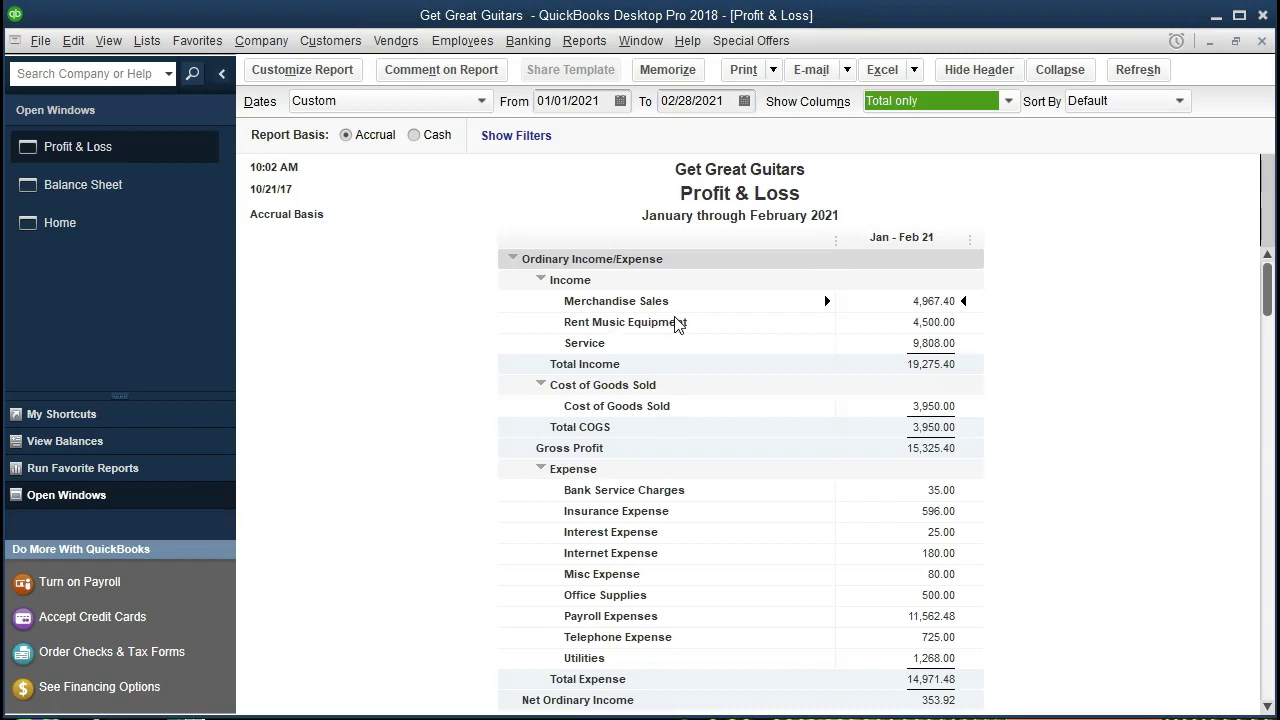
double_click(895, 300)
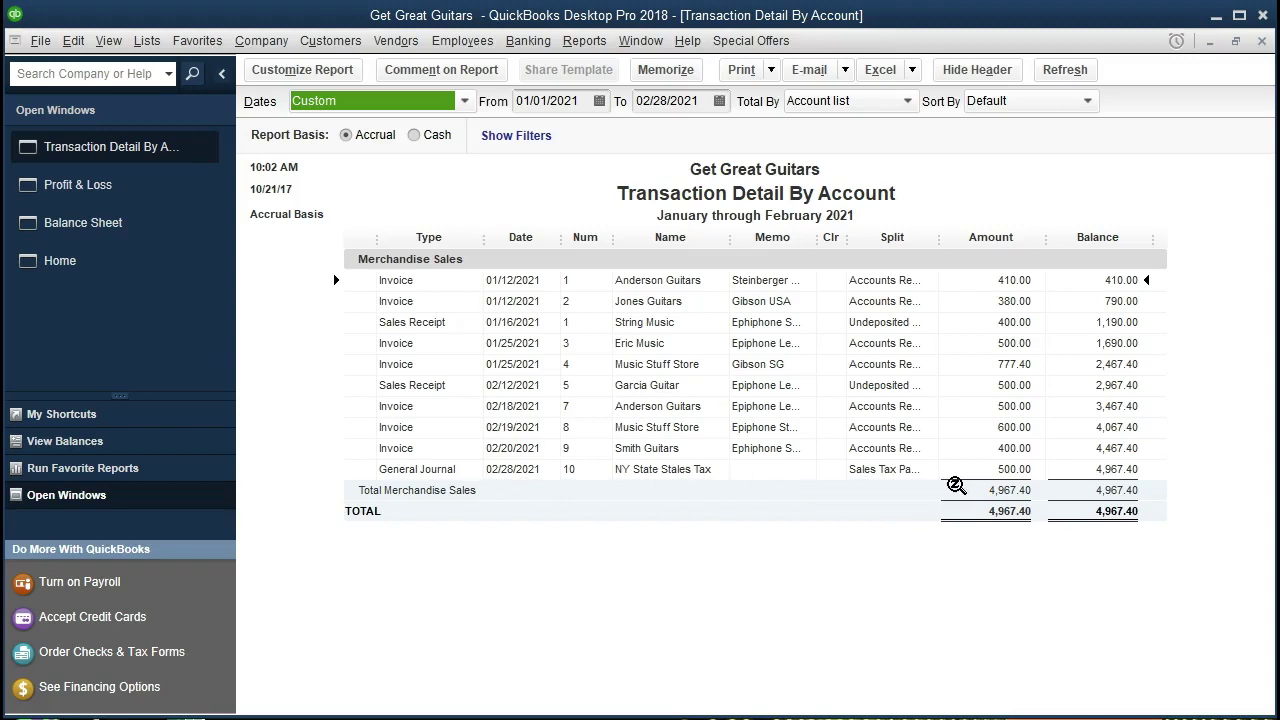
left_click(1262, 40)
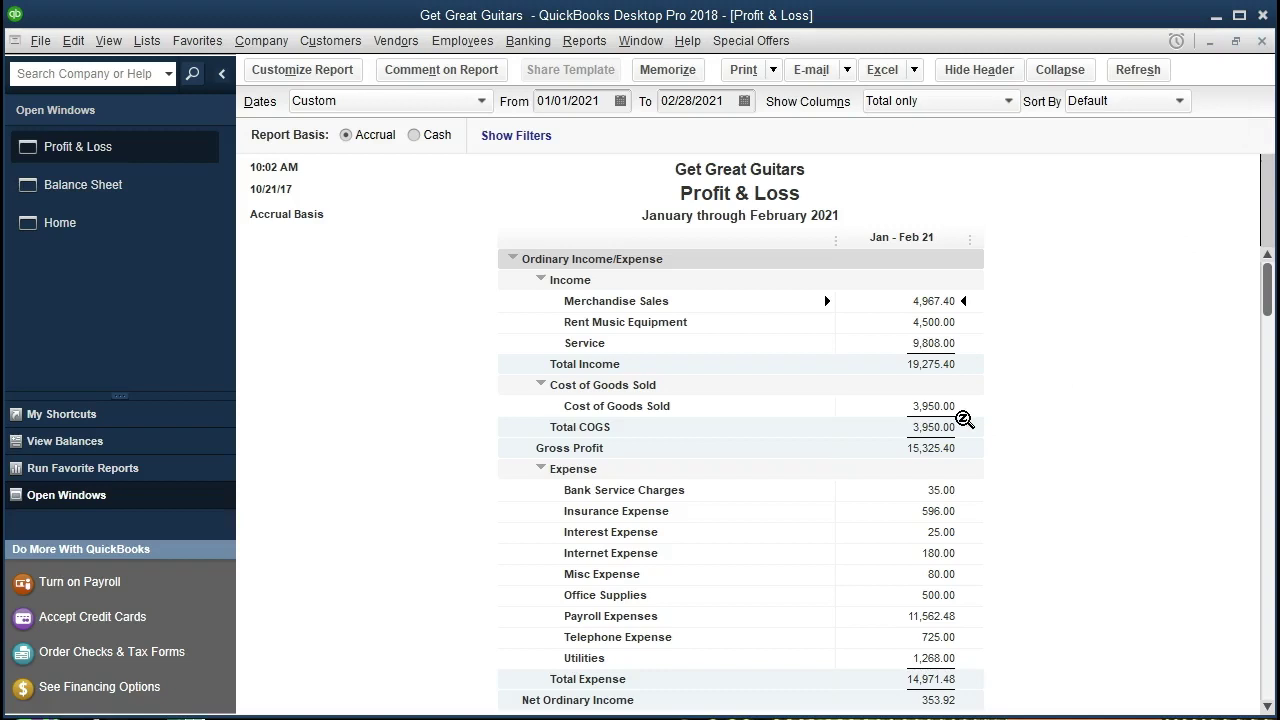
double_click(955, 407)
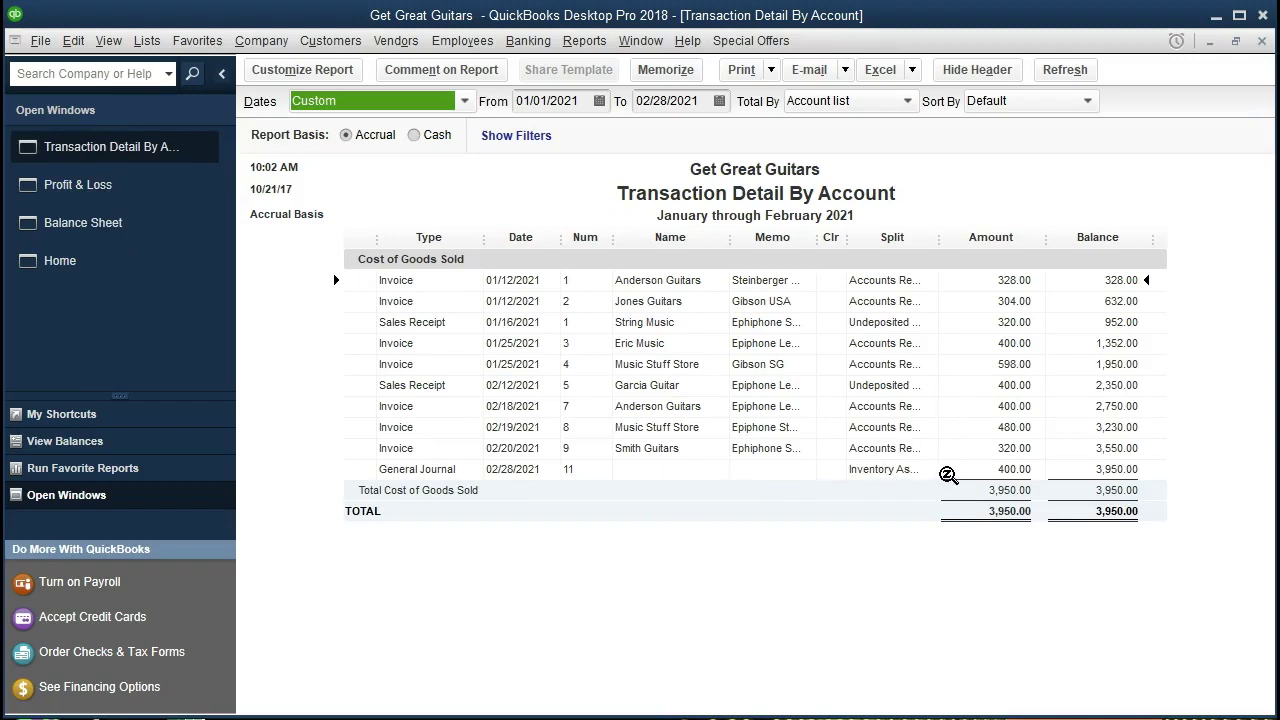
double_click(948, 475)
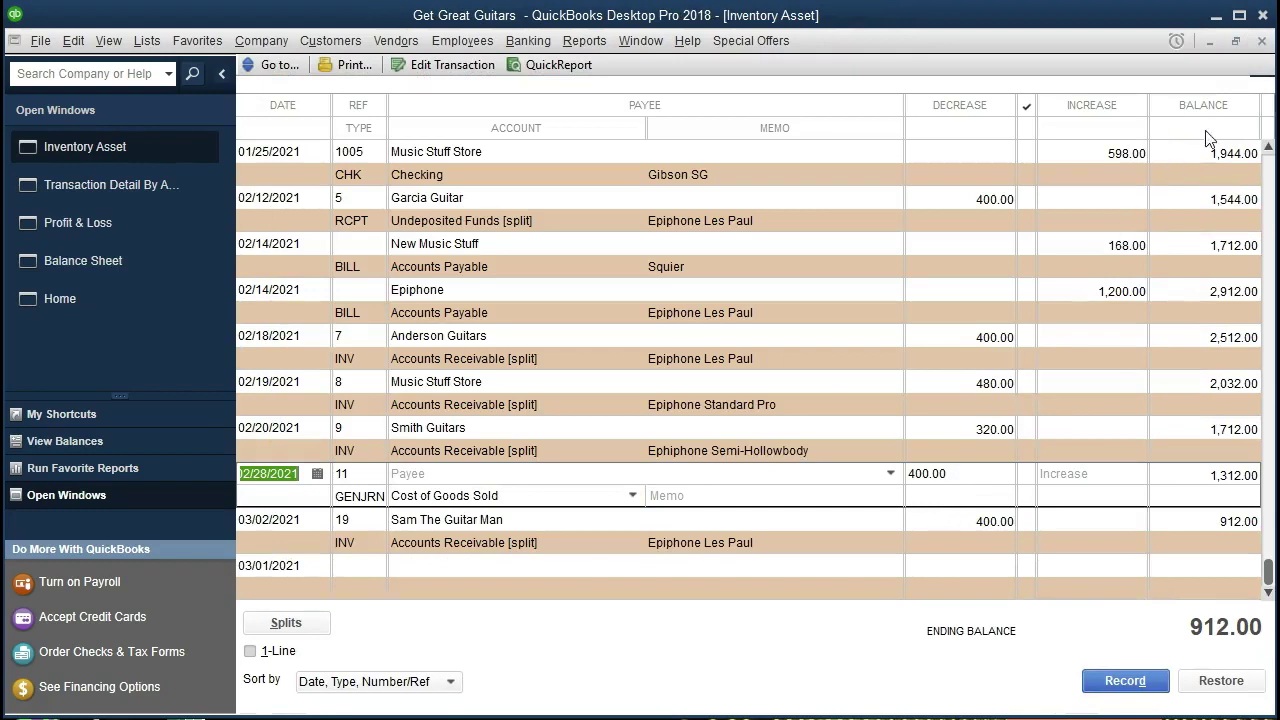
left_click(1262, 43)
left_click(1262, 43)
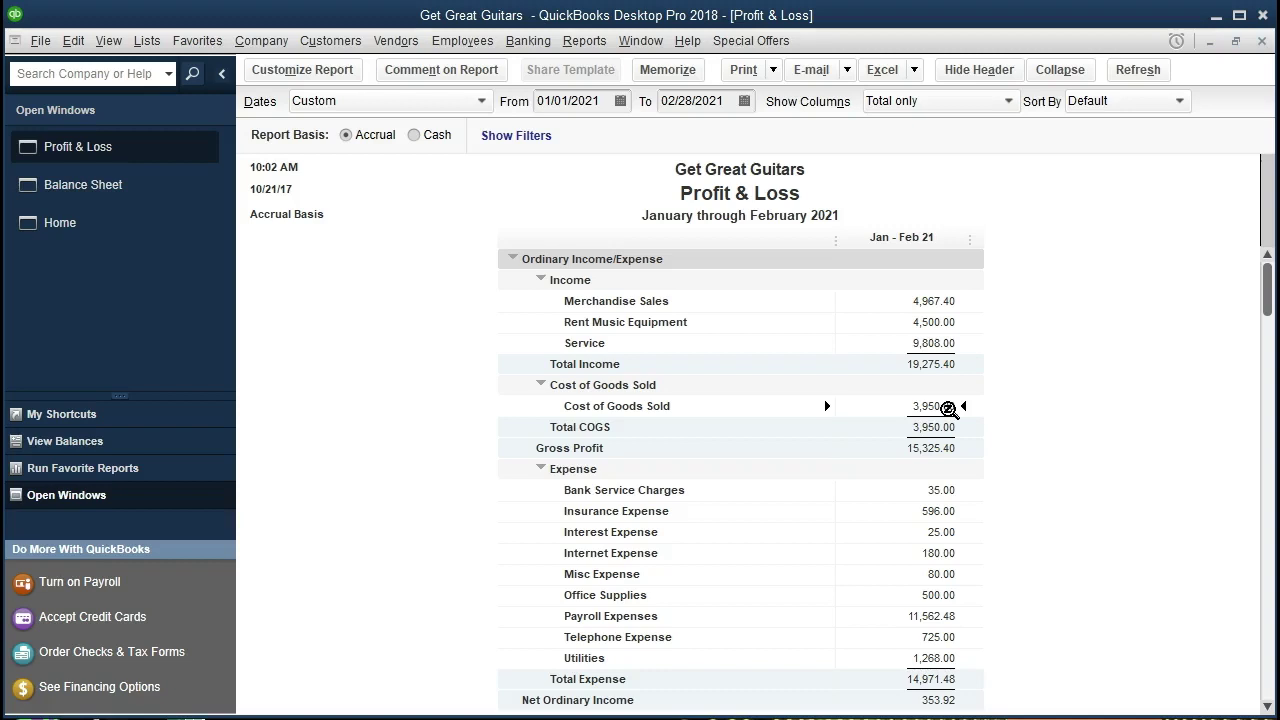
left_click(609, 103)
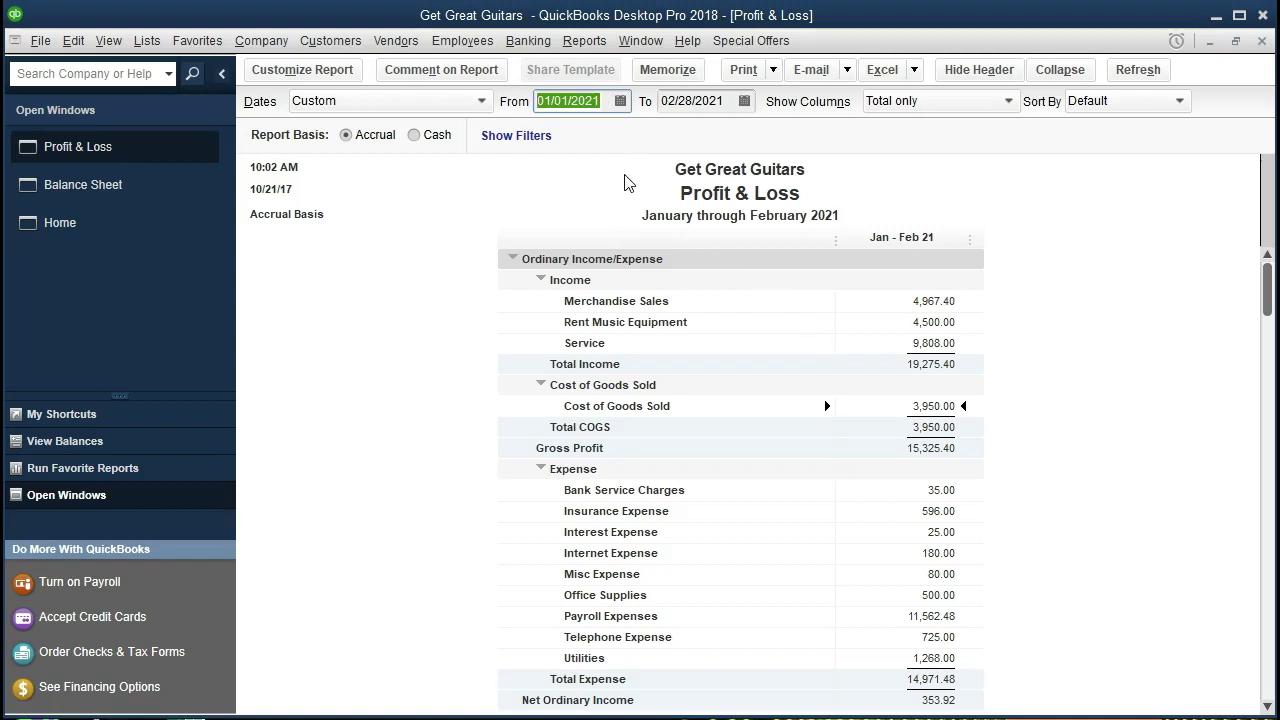
Step: Change the Profit & Loss dates to 03/01/2021–03/31/2021 and select the Merchandise Sales line
type("0")
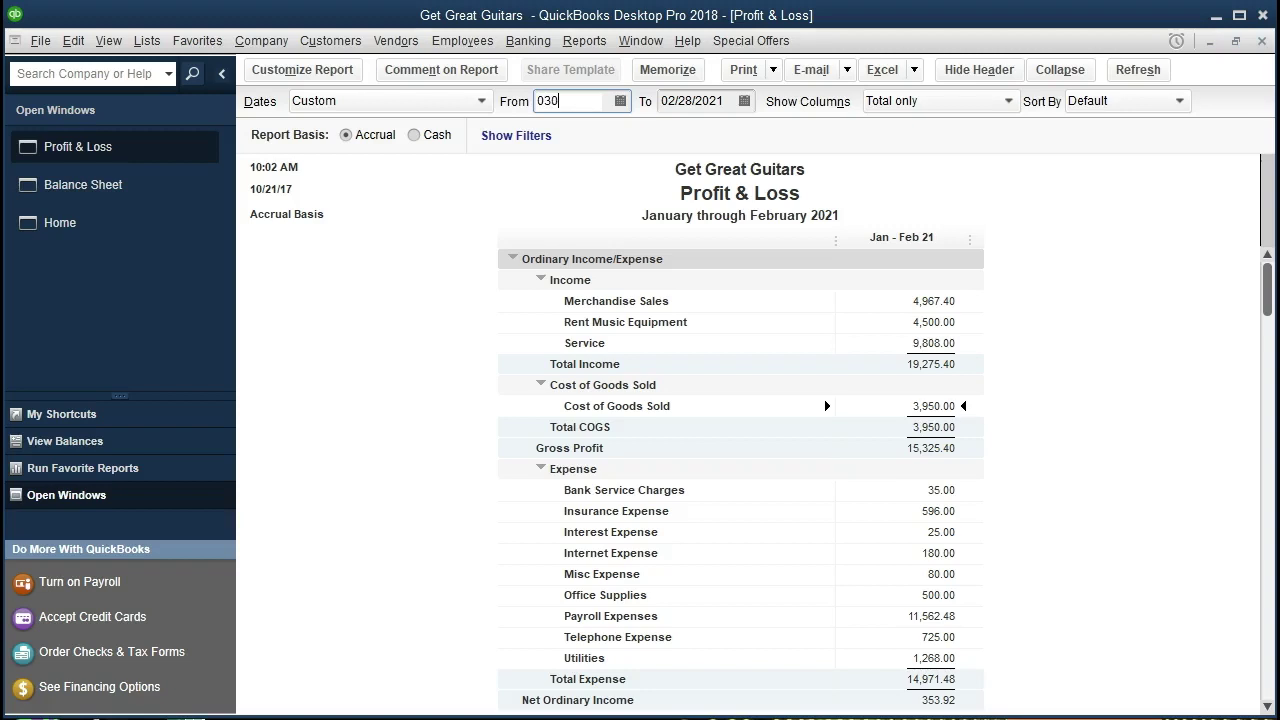
type("3/01/202121")
key("Tab")
type("03/")
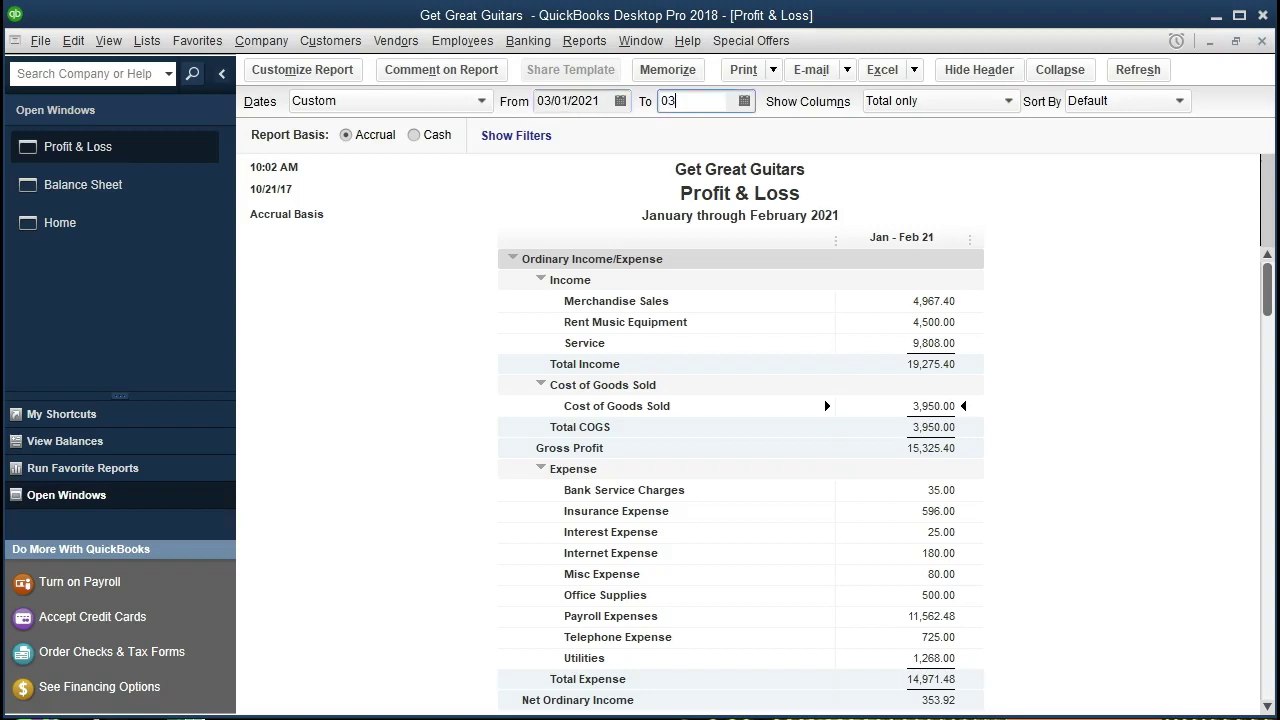
type("31/2021")
key("Tab")
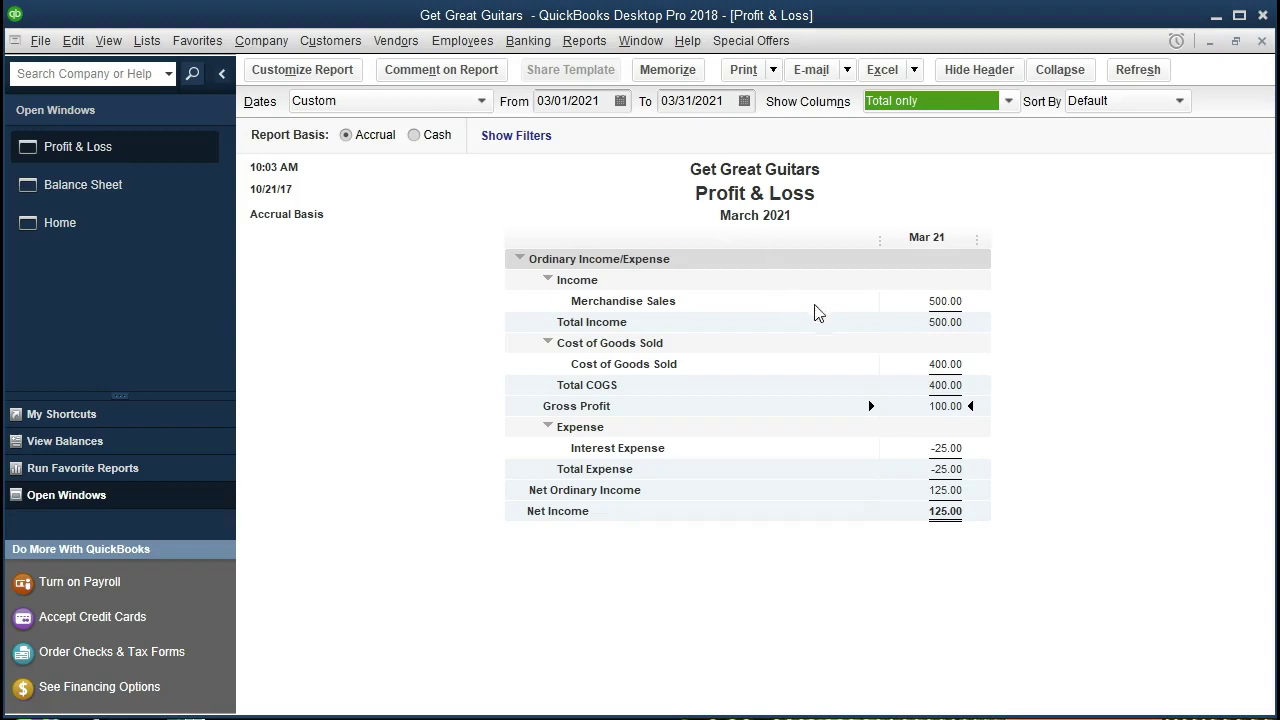
left_click(938, 301)
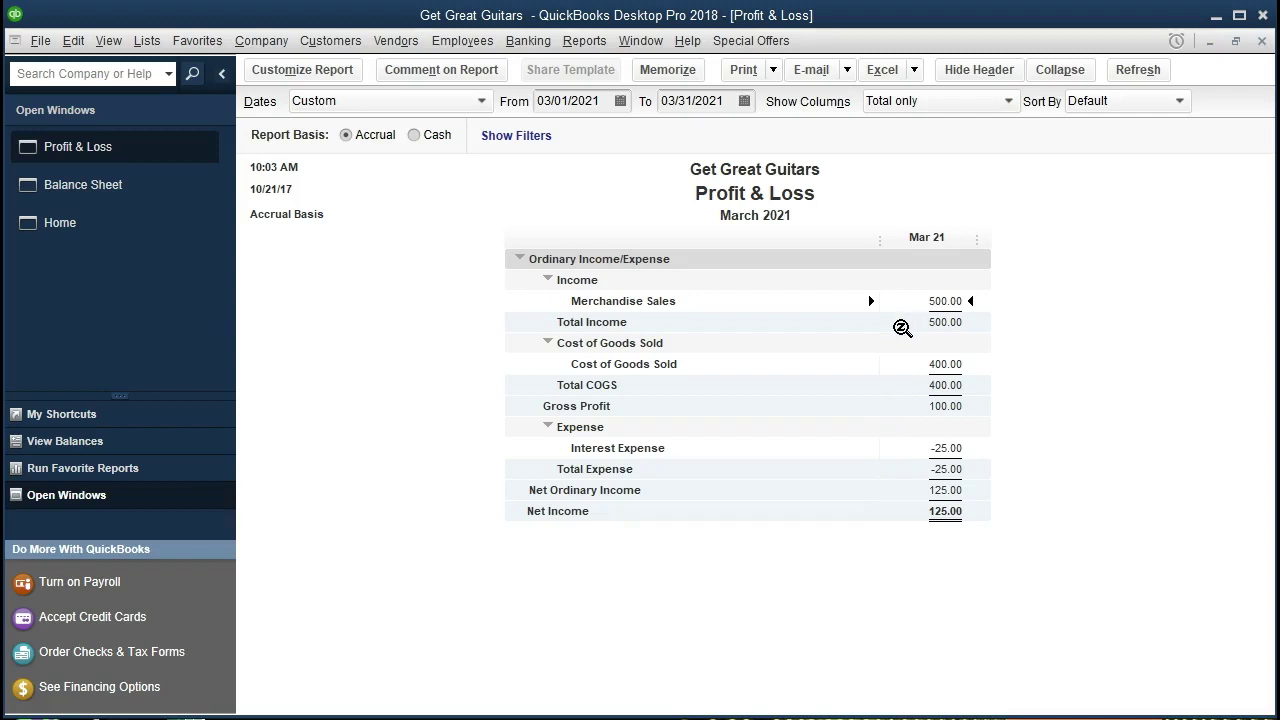
double_click(940, 298)
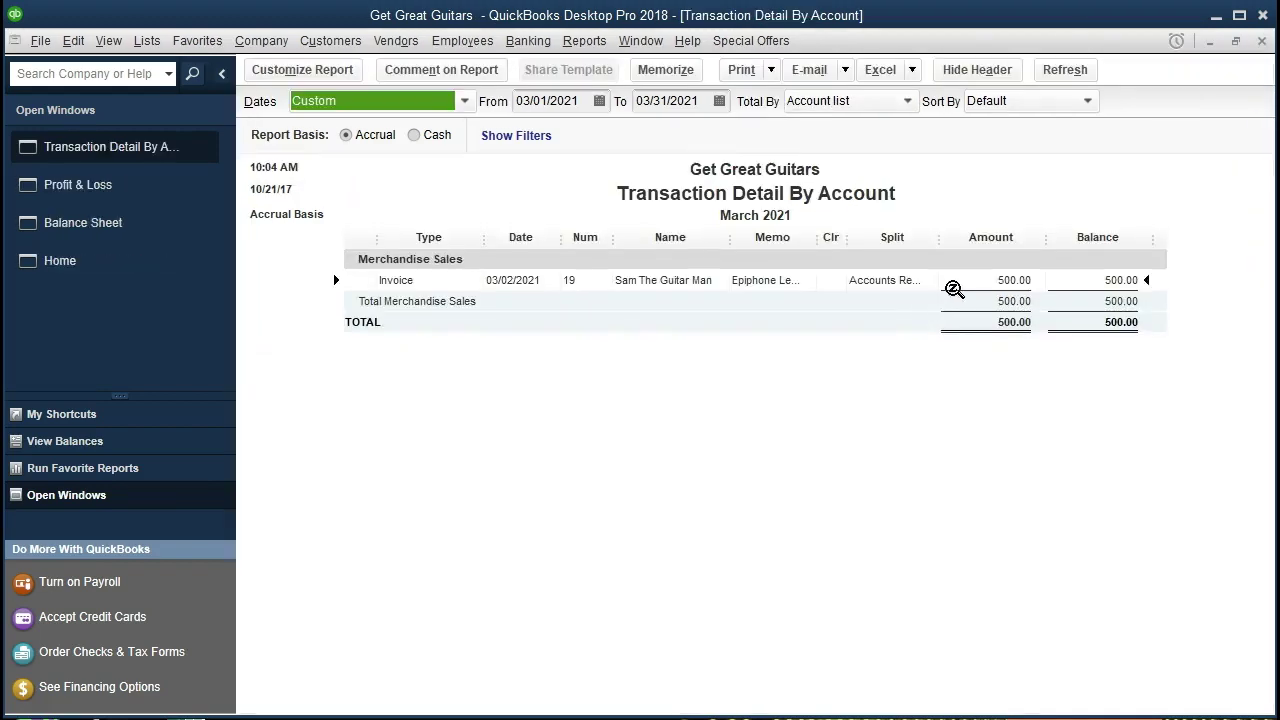
double_click(952, 278)
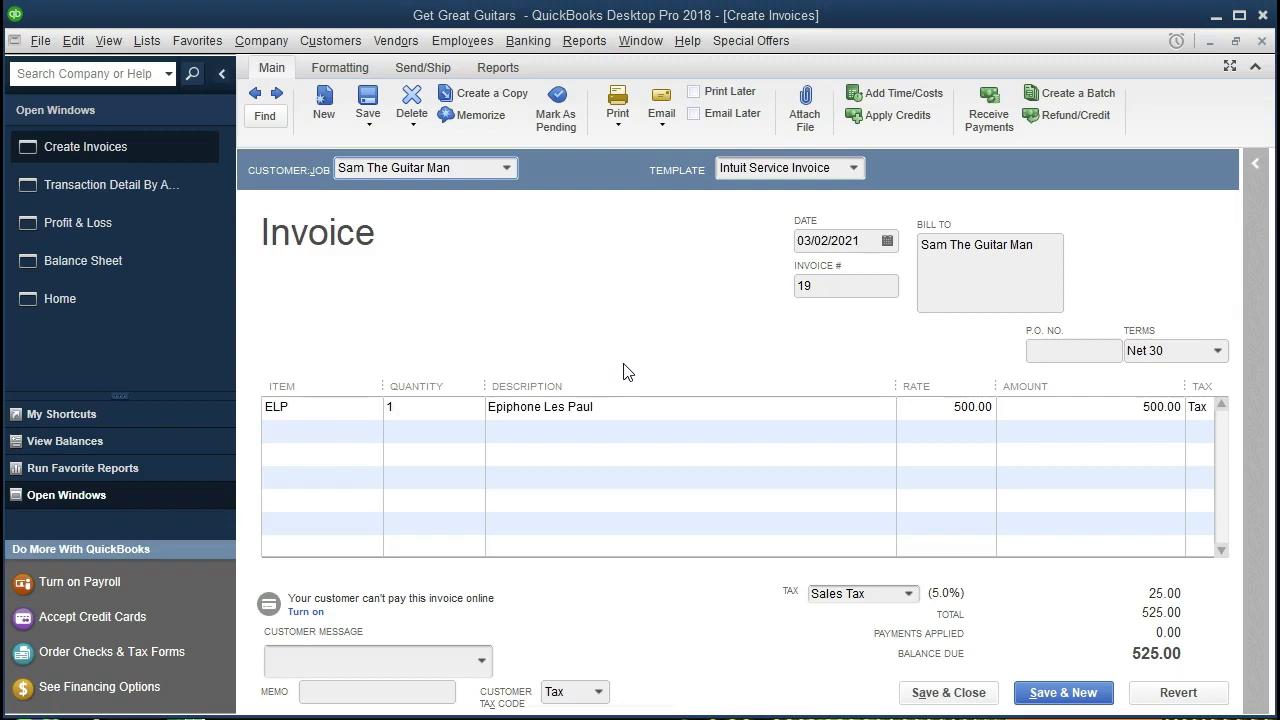
left_click(1259, 43)
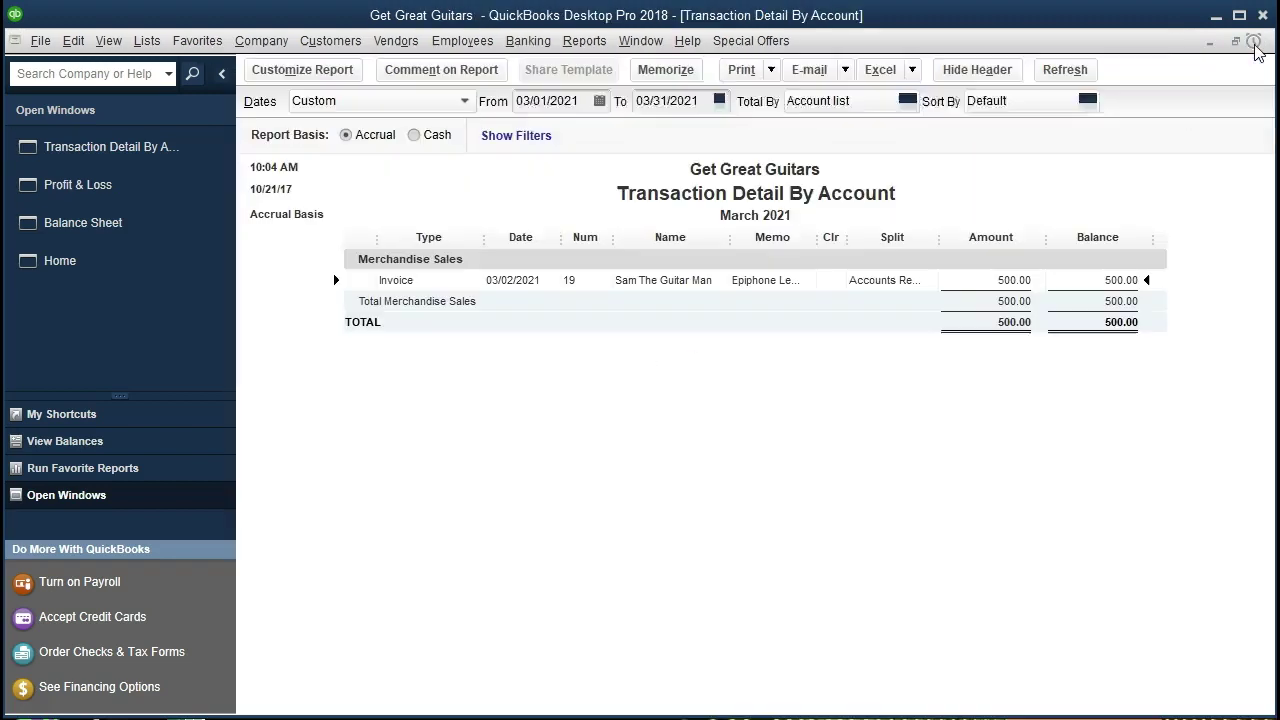
left_click(1255, 44)
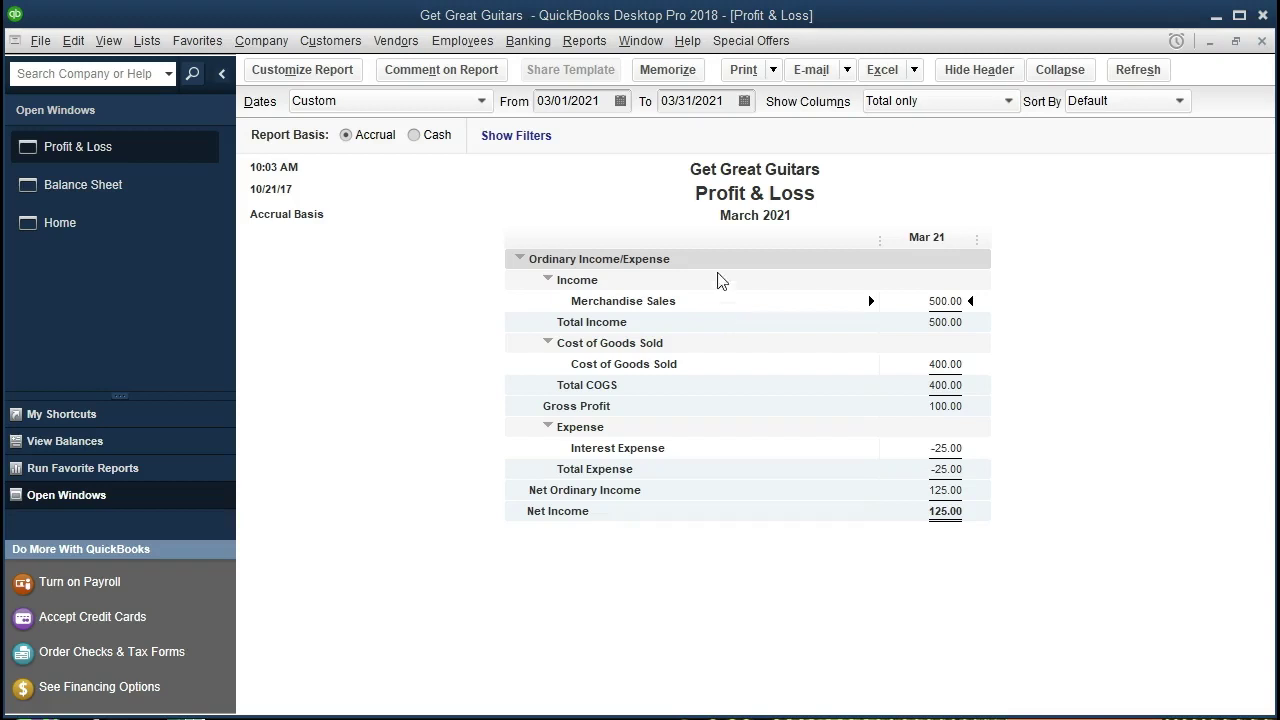
left_click(608, 100)
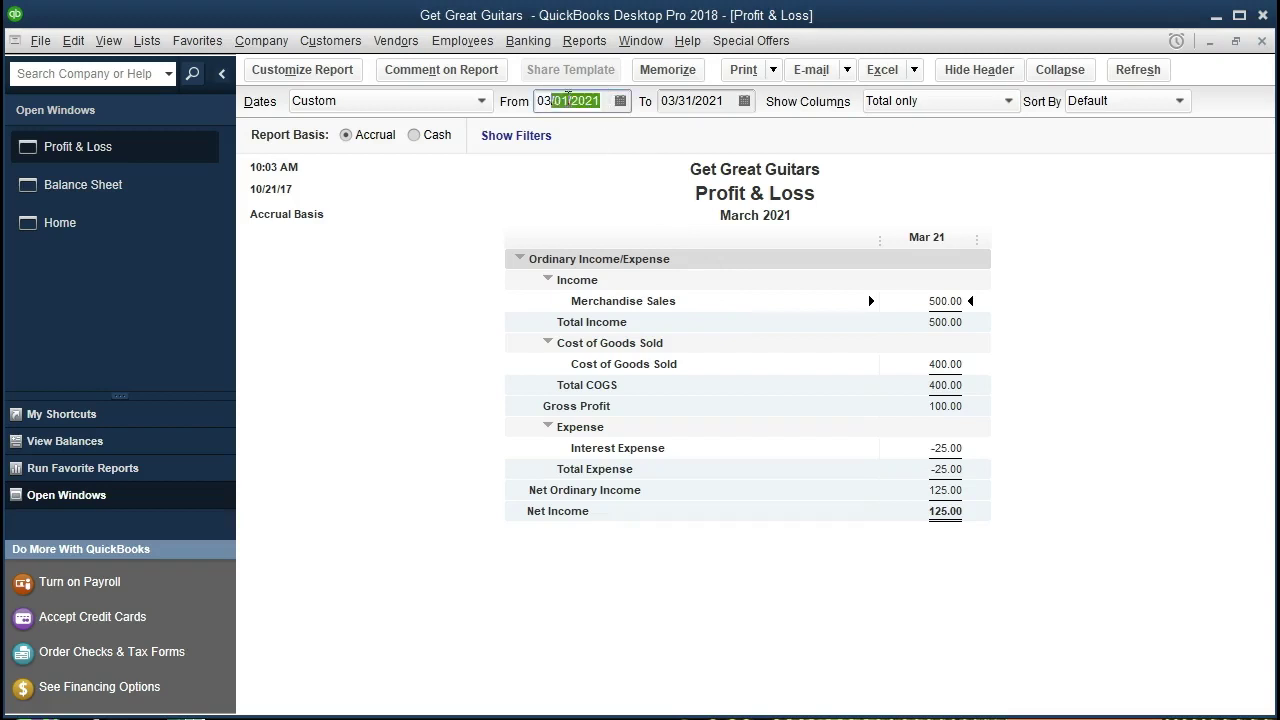
Step: Reset the Profit & Loss dates to 01/01/2021 through 02/28/2021
type("02")
key("BackSpace")
key("BackSpace")
type("010121")
key("Tab")
type("022821")
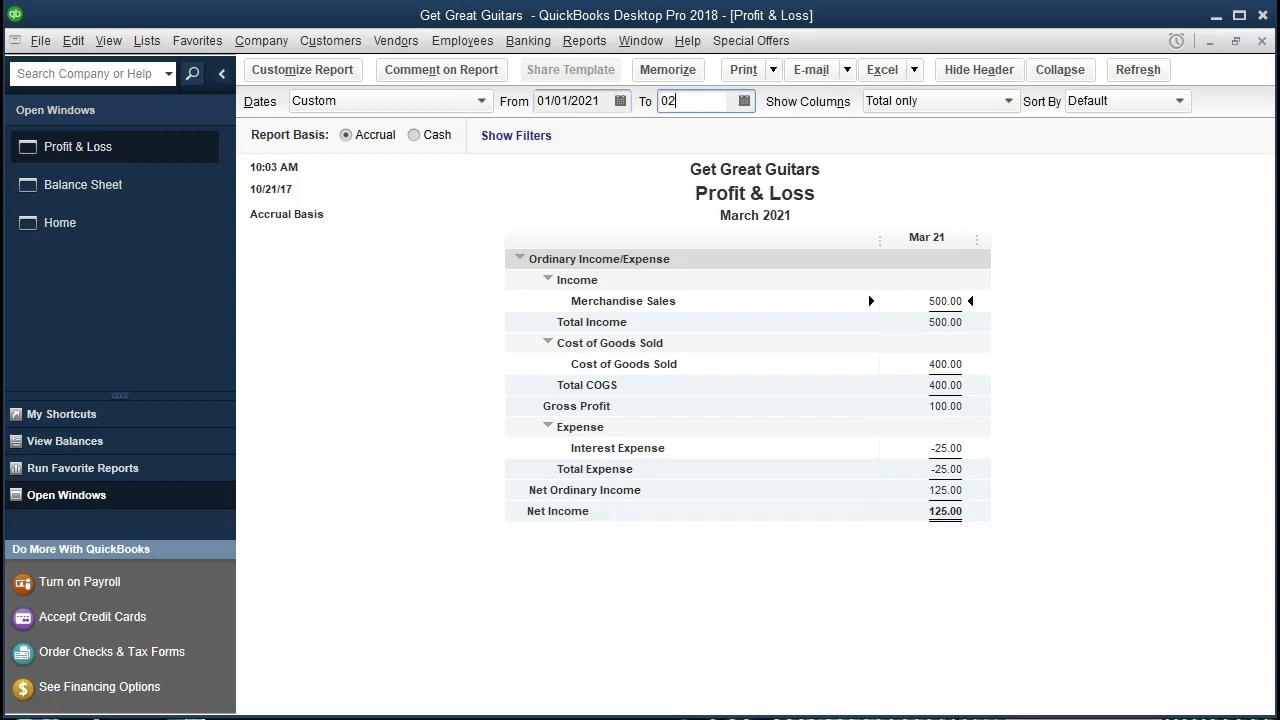
key("Tab")
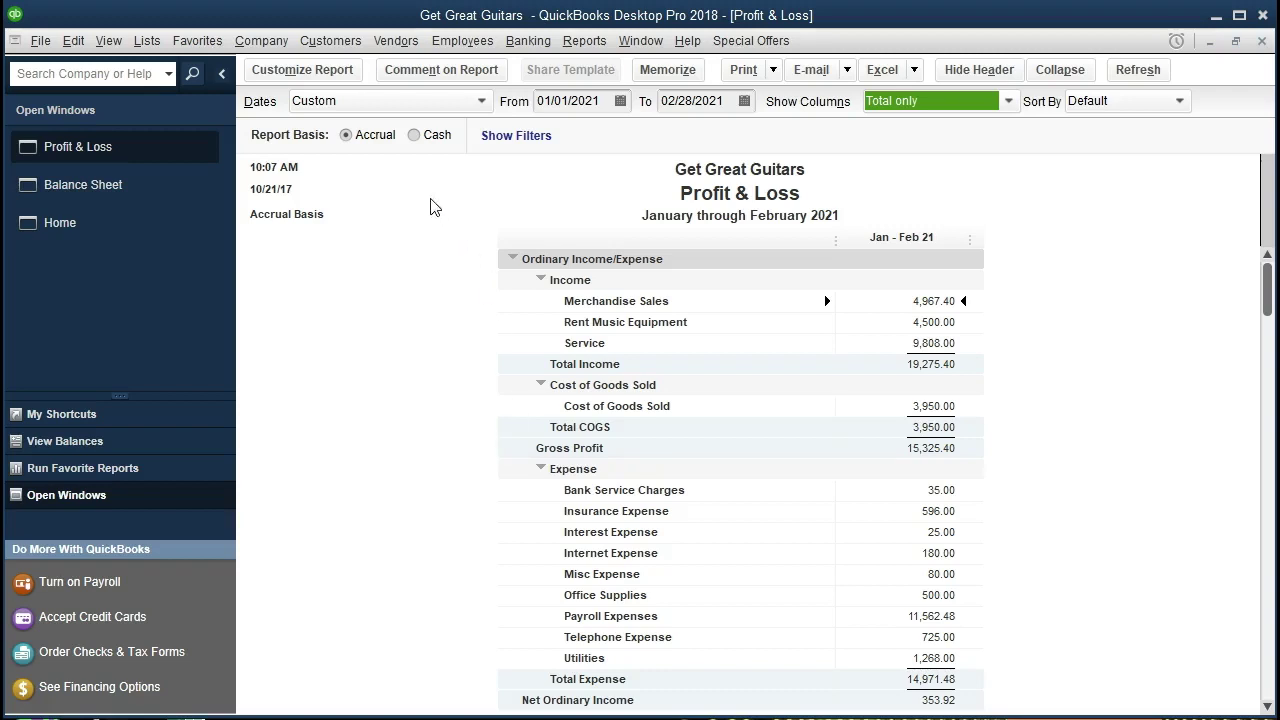
Step: Browse the Company menu without choosing anything, then return to the Balance Sheet report
left_click(330, 40)
mouse_move(278, 45)
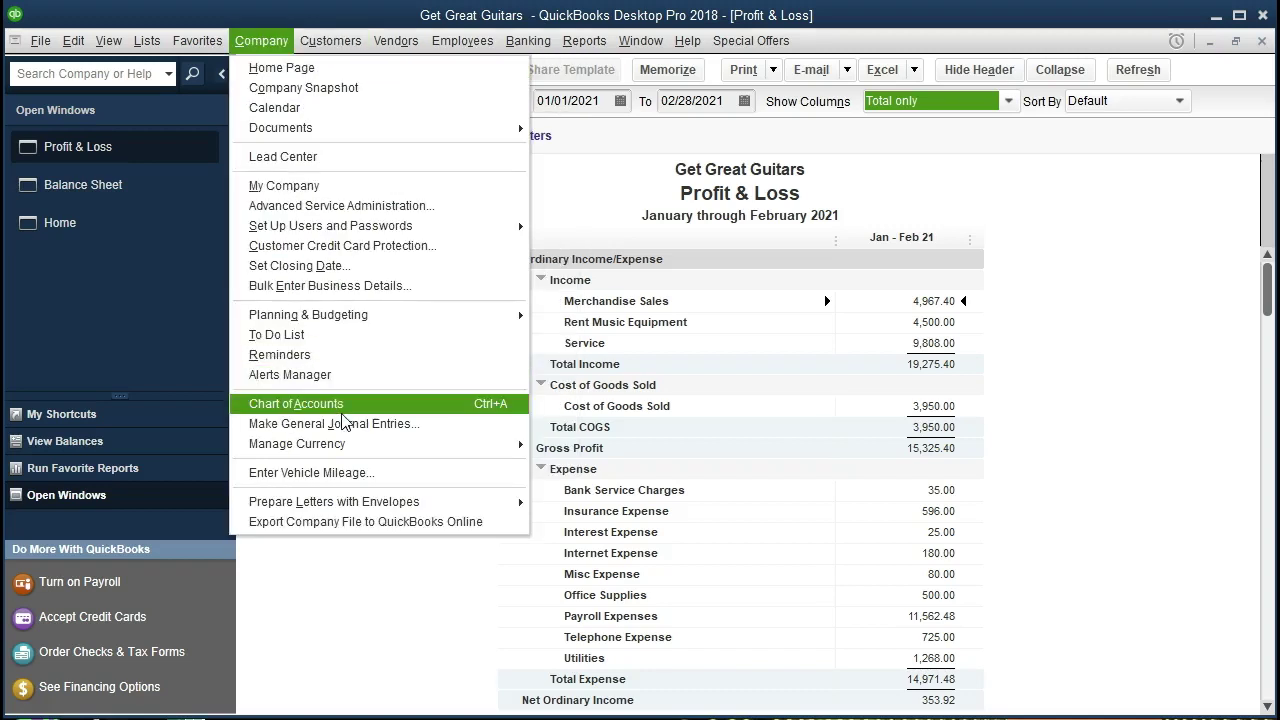
left_click(275, 45)
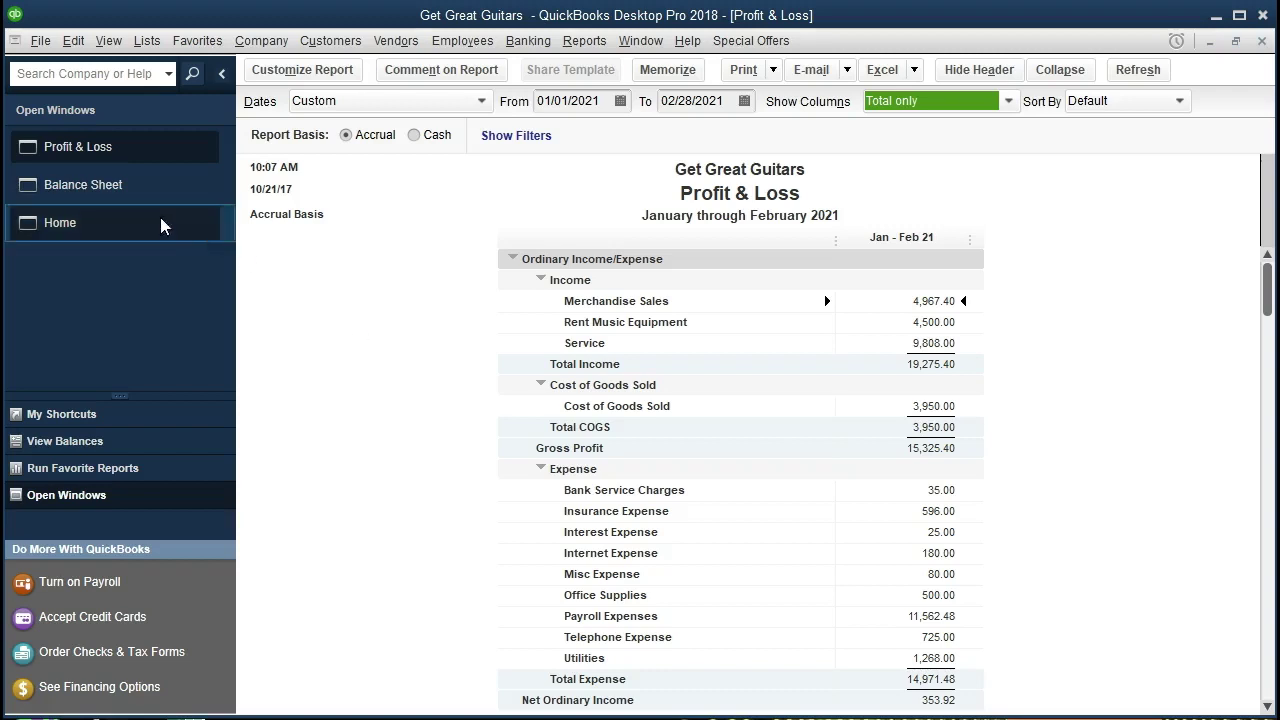
left_click(127, 190)
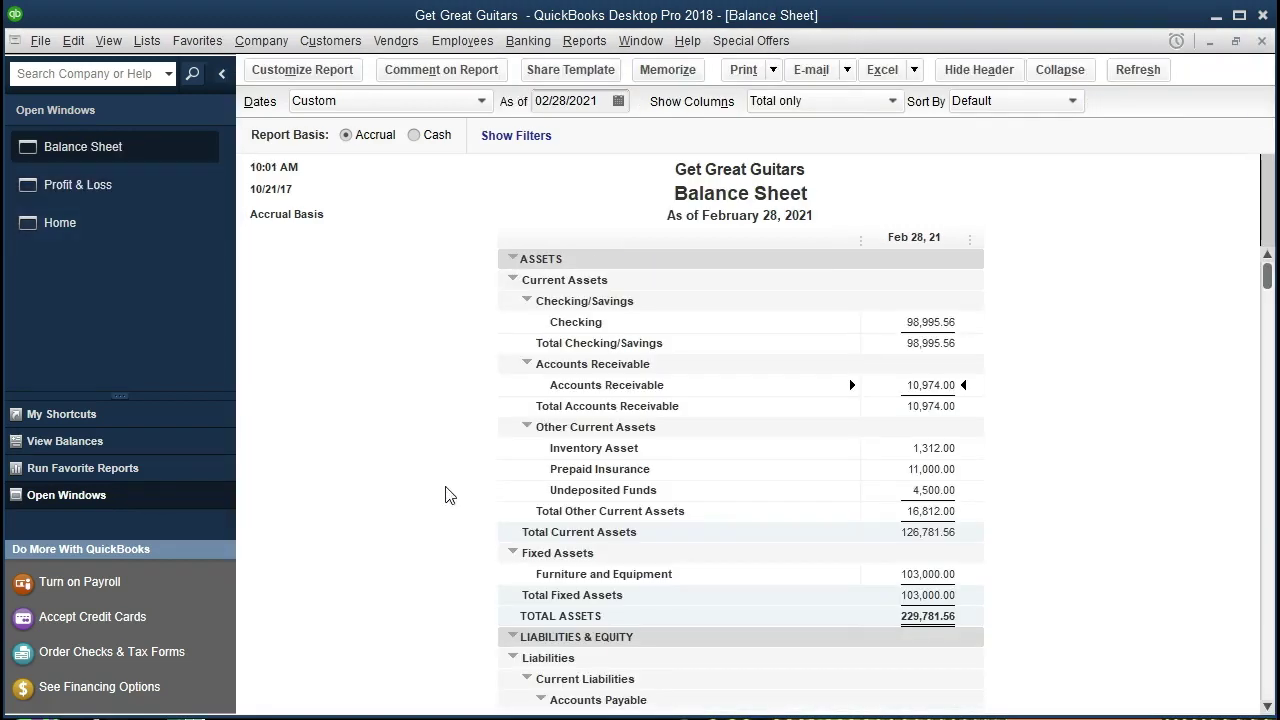
Step: Scroll the Balance Sheet down to Sales Tax Payable, then open the Banking menu
scroll(447, 495, "down", 3)
scroll(447, 495, "down", 2)
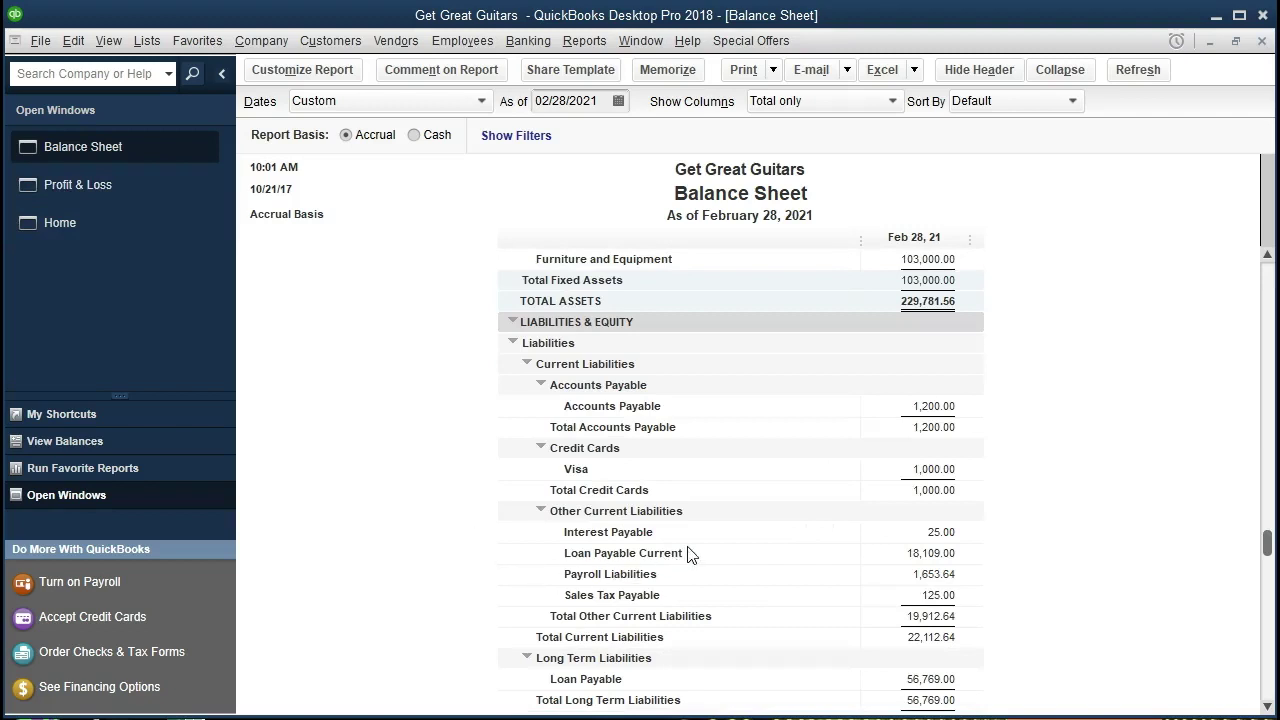
scroll(688, 553, "down", 1)
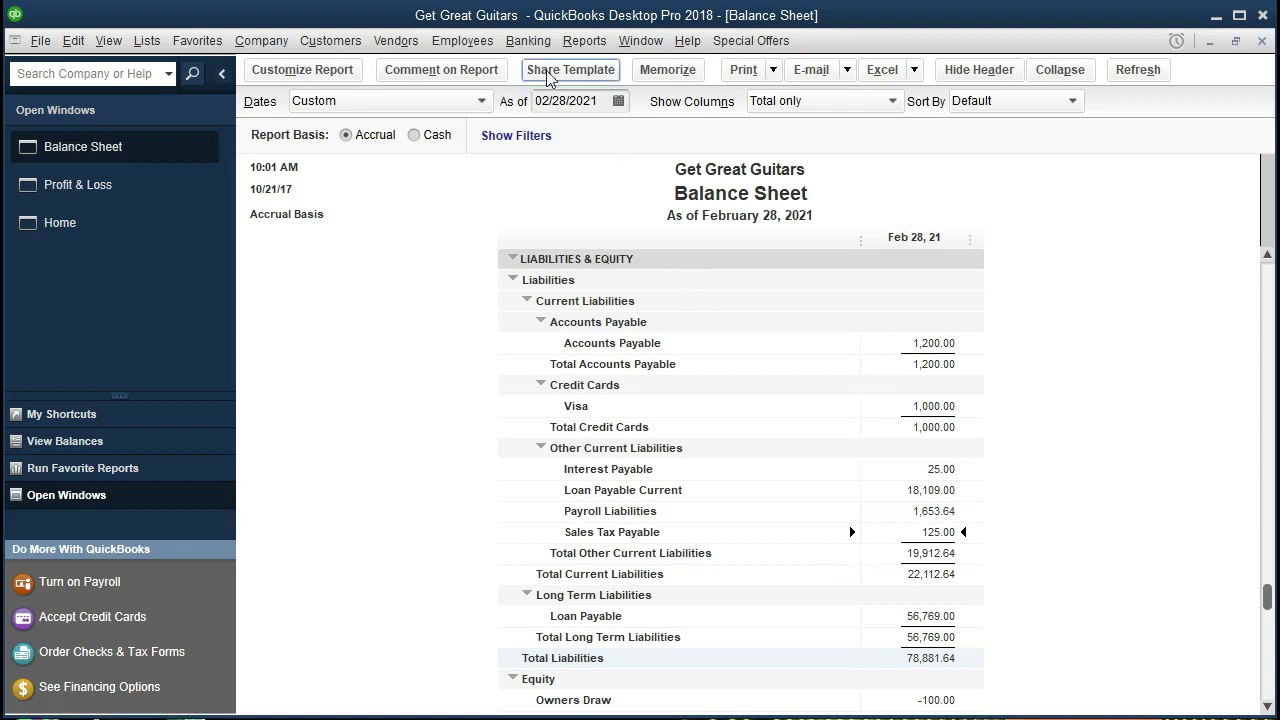
left_click(528, 41)
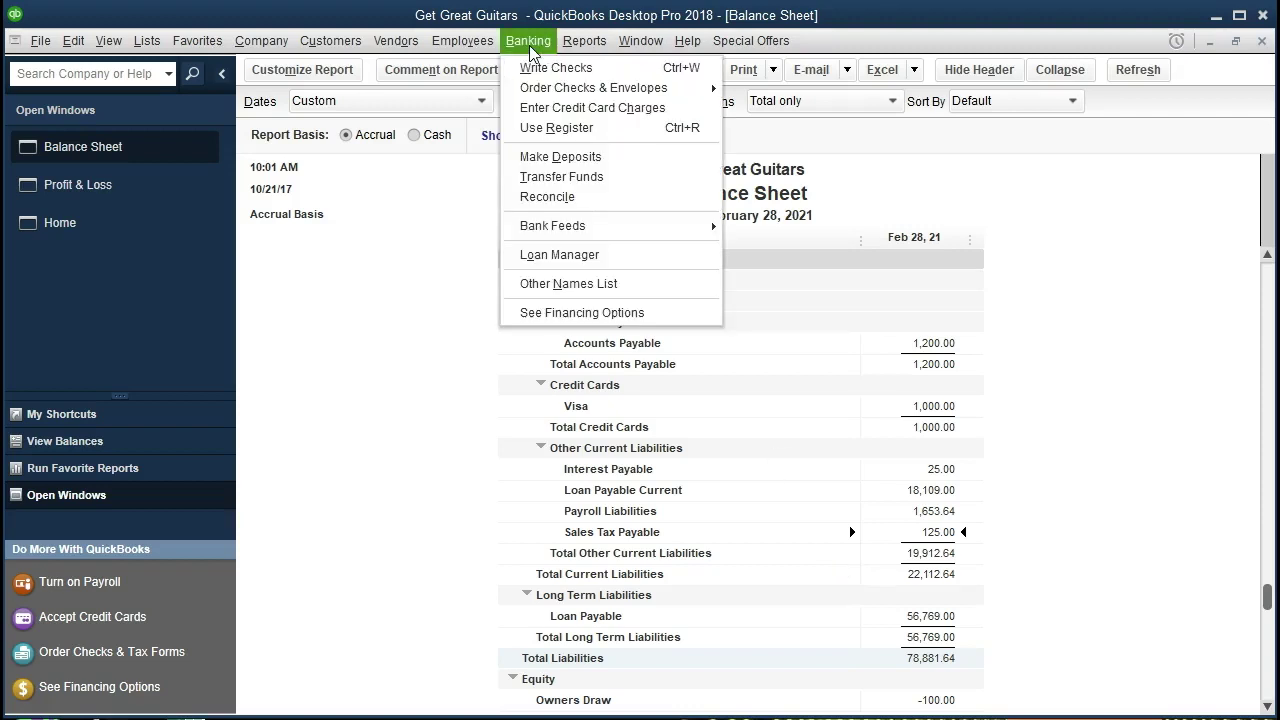
Step: Open the Sales Tax Payable account register with Use Register
left_click(598, 128)
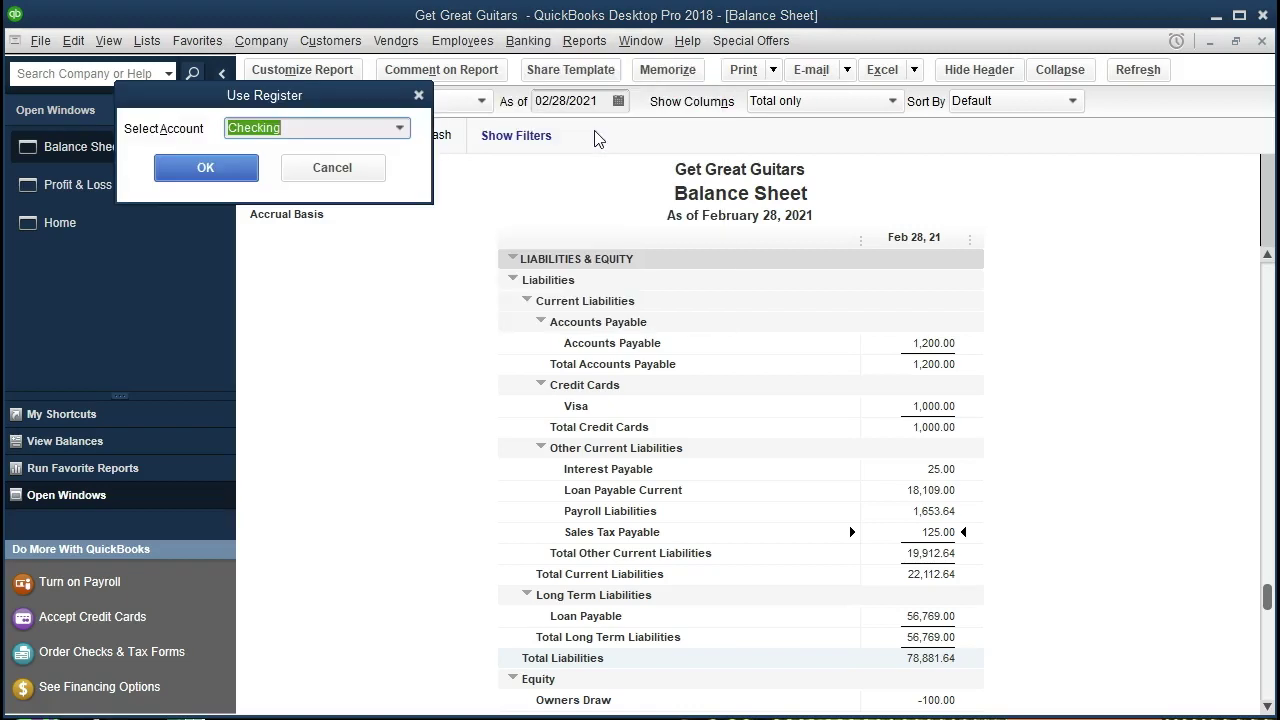
left_click(402, 130)
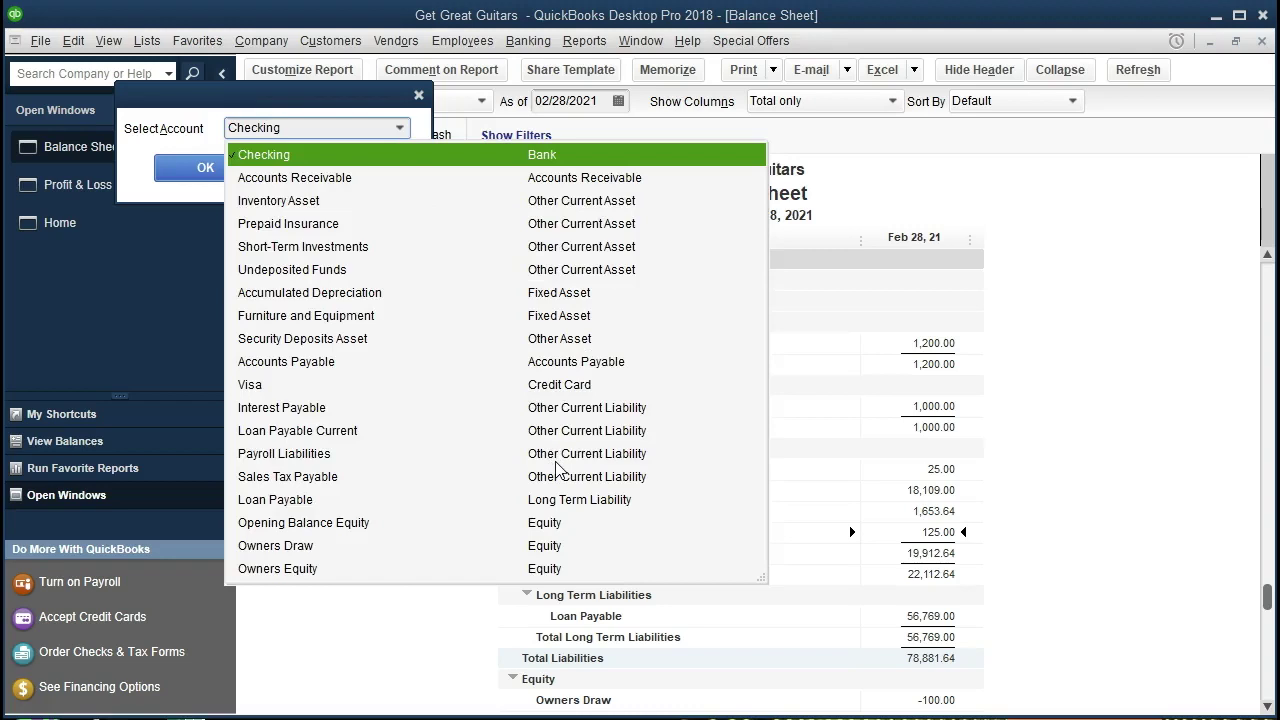
left_click(331, 481)
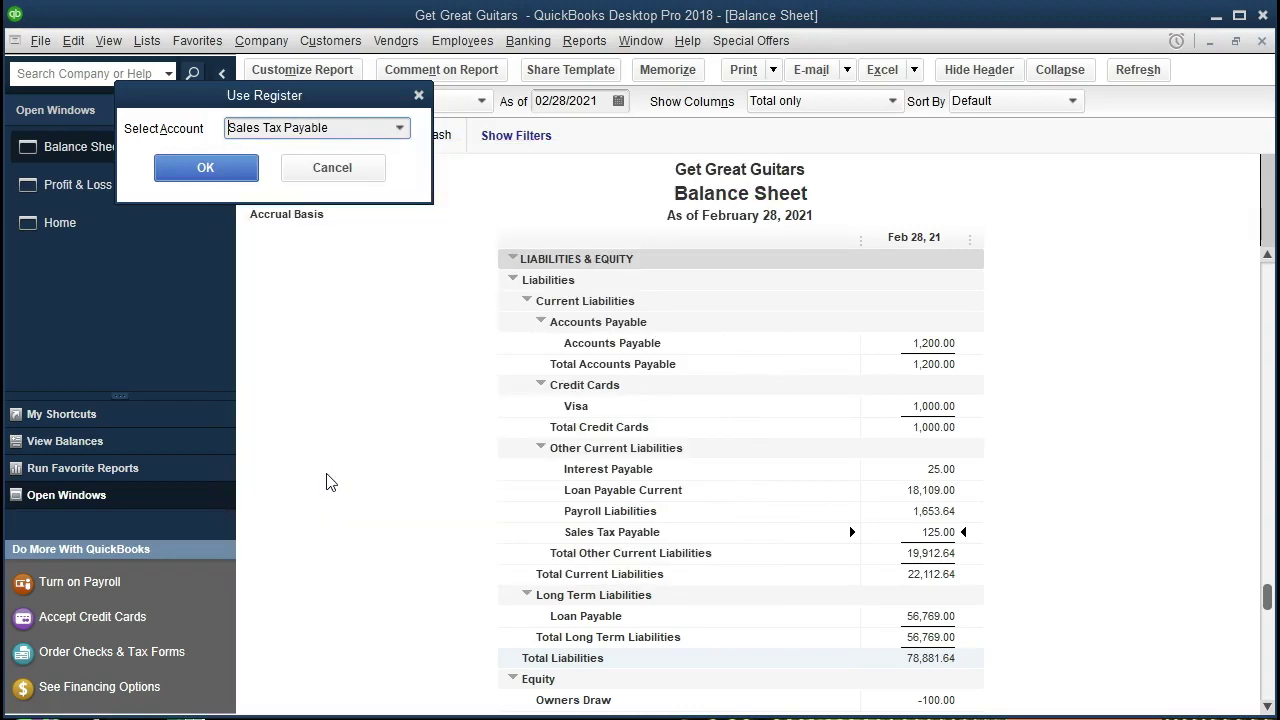
left_click(206, 168)
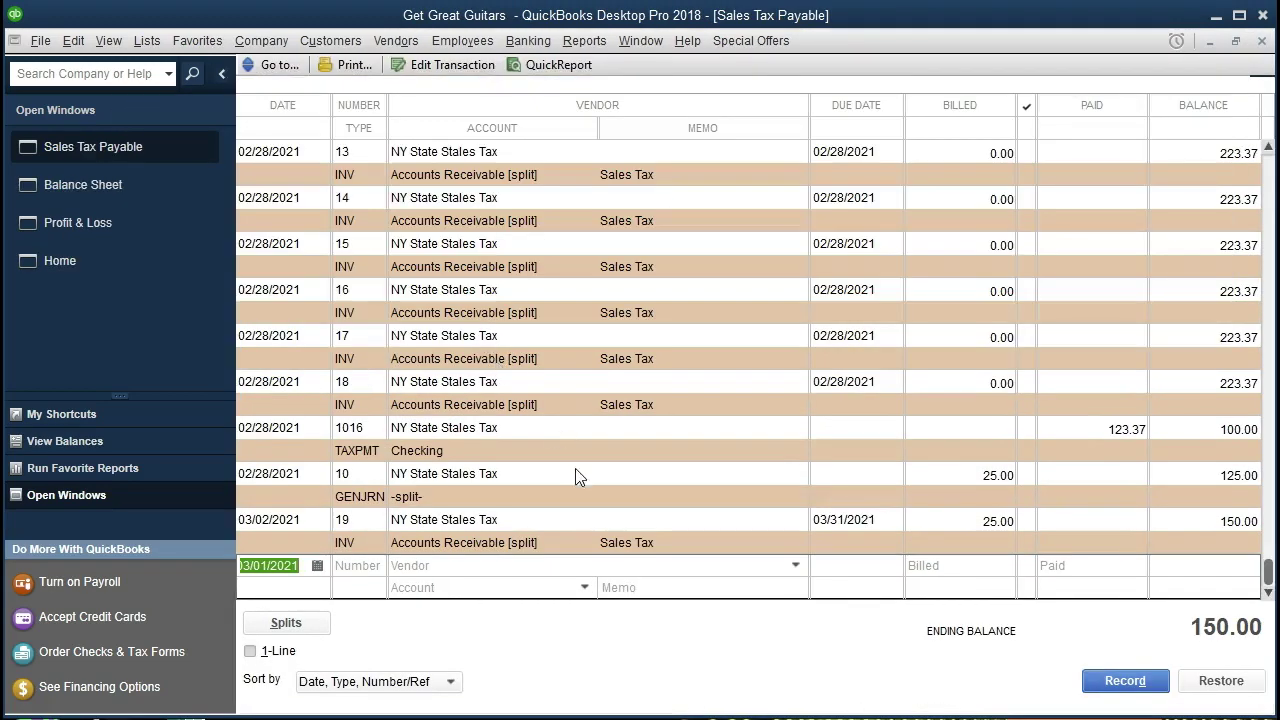
left_click(391, 587)
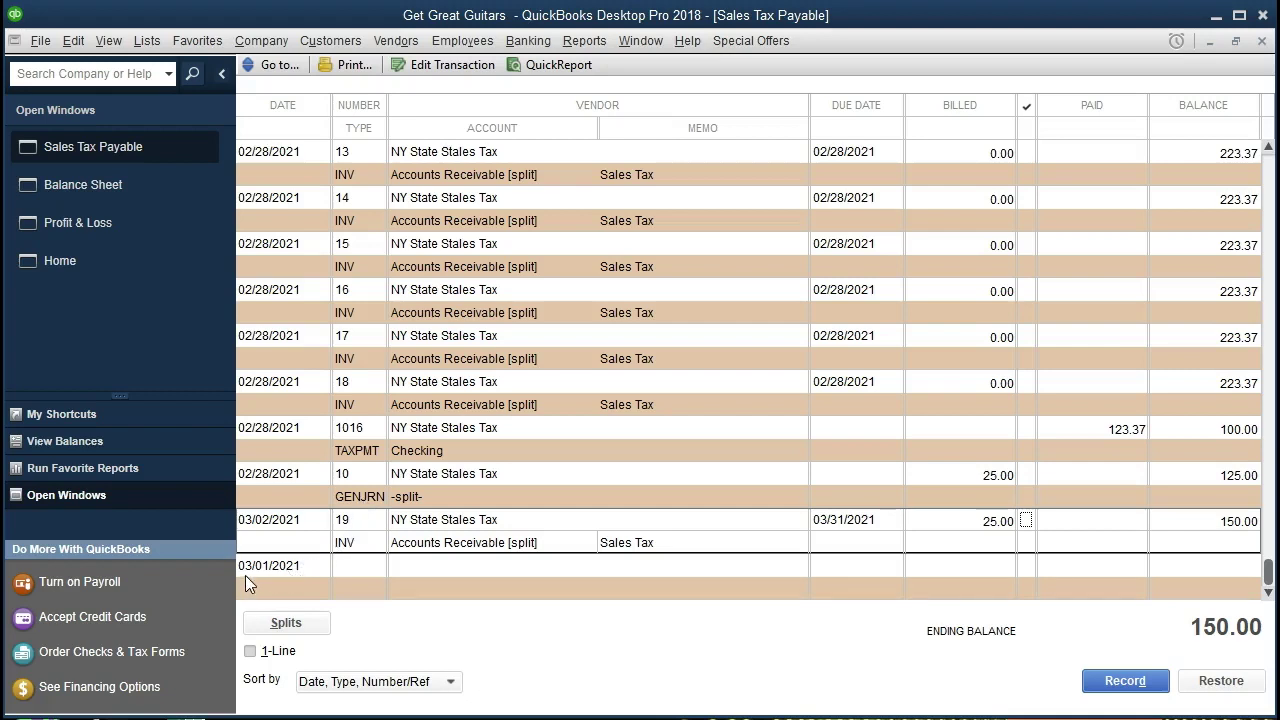
left_click(408, 494)
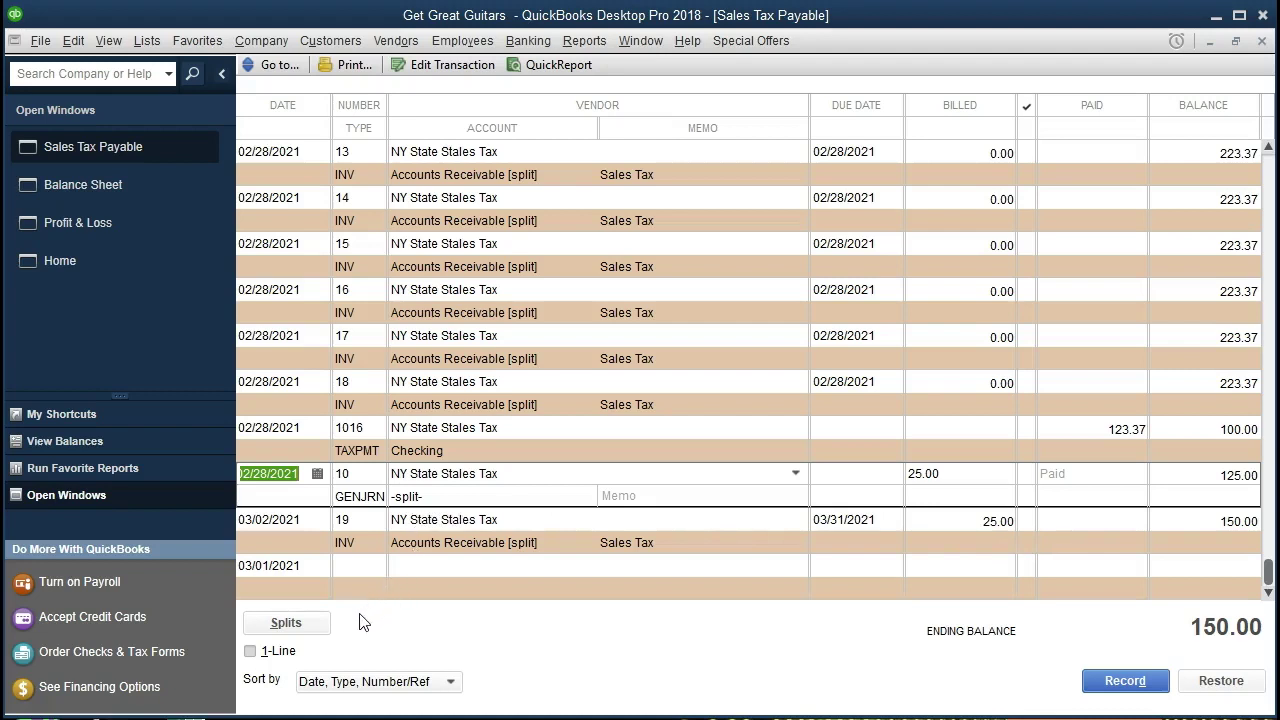
left_click(322, 629)
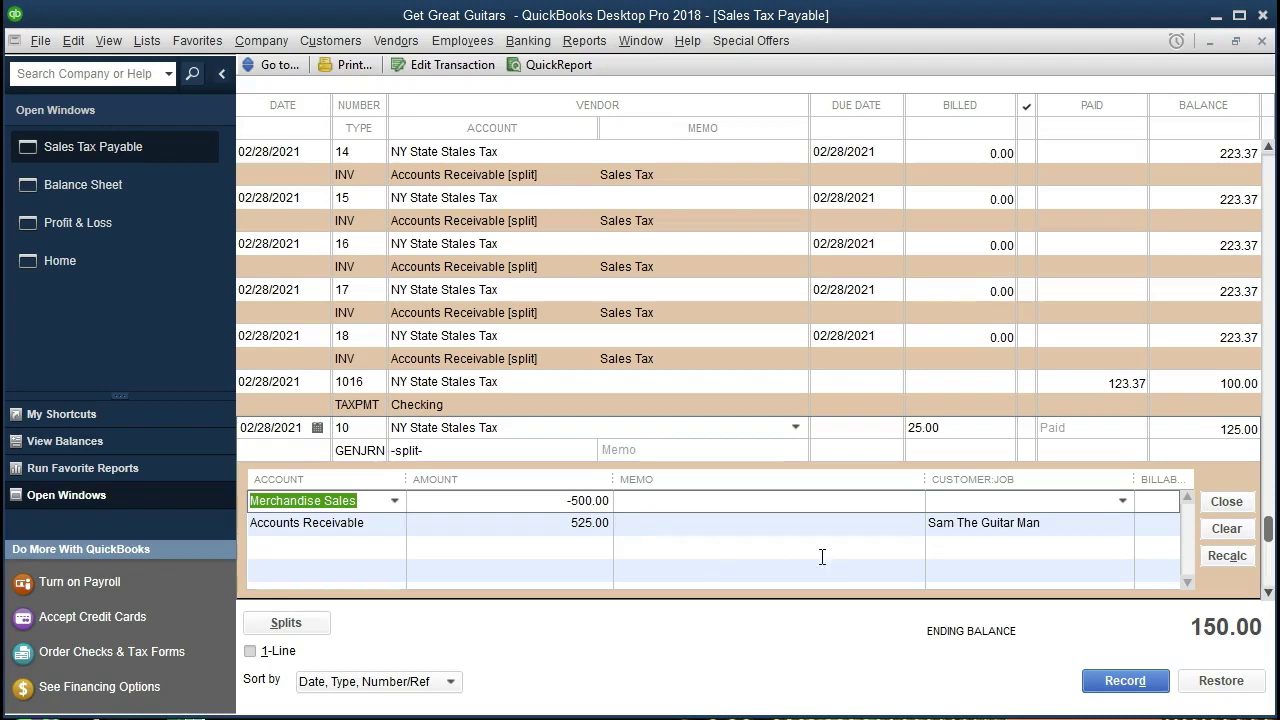
left_click(317, 618)
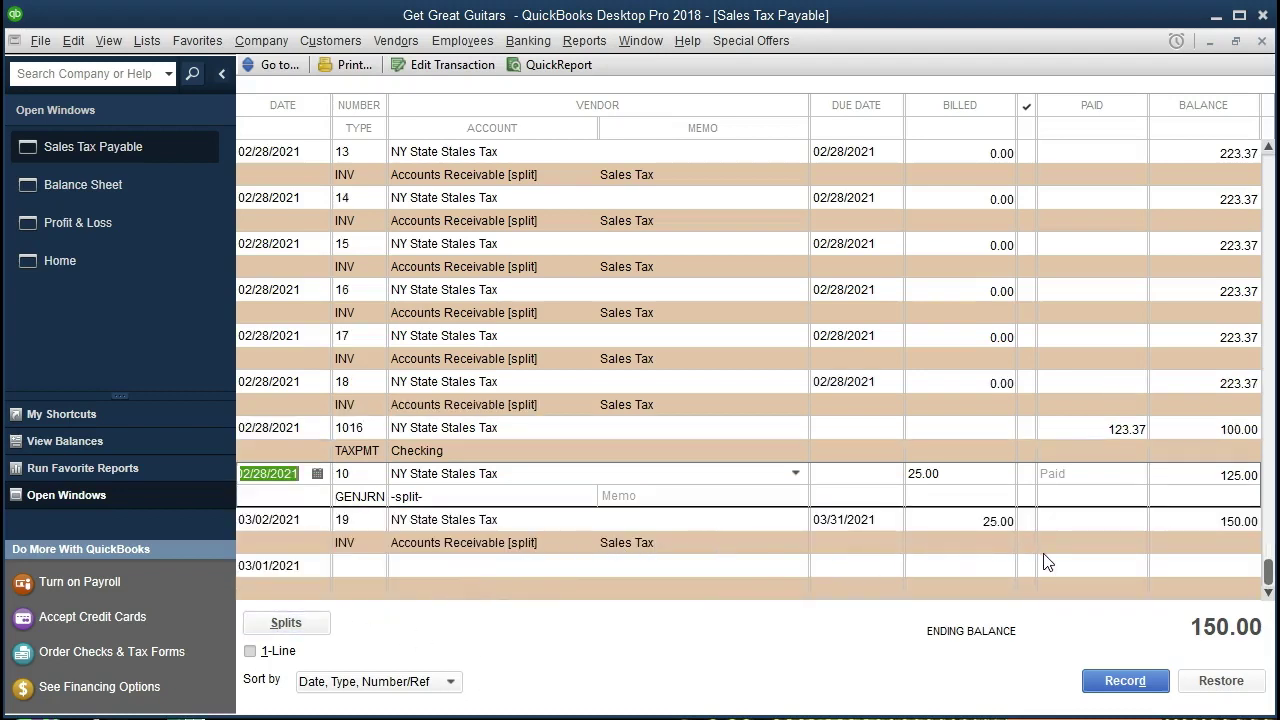
left_click(303, 569)
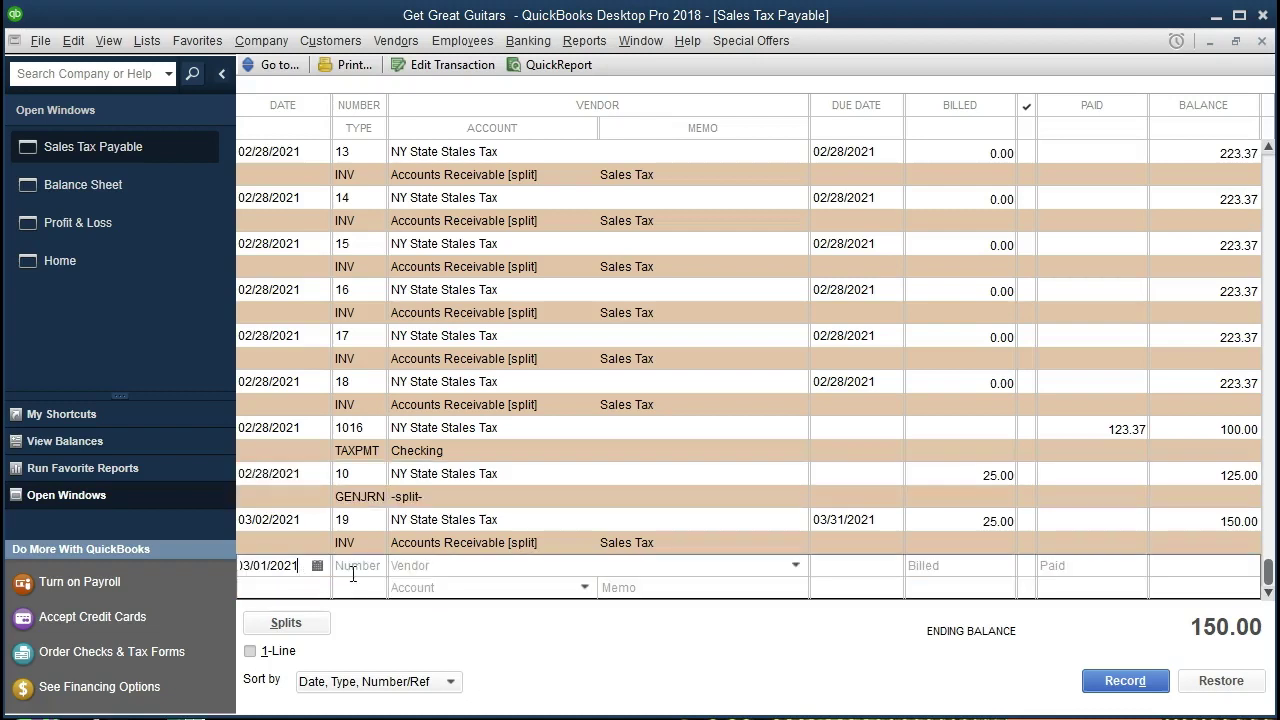
Step: Start a new register entry with a 25.00 paid amount
left_click(354, 575)
key("Tab")
key("Tab")
key("Tab")
type("25")
key("Tab")
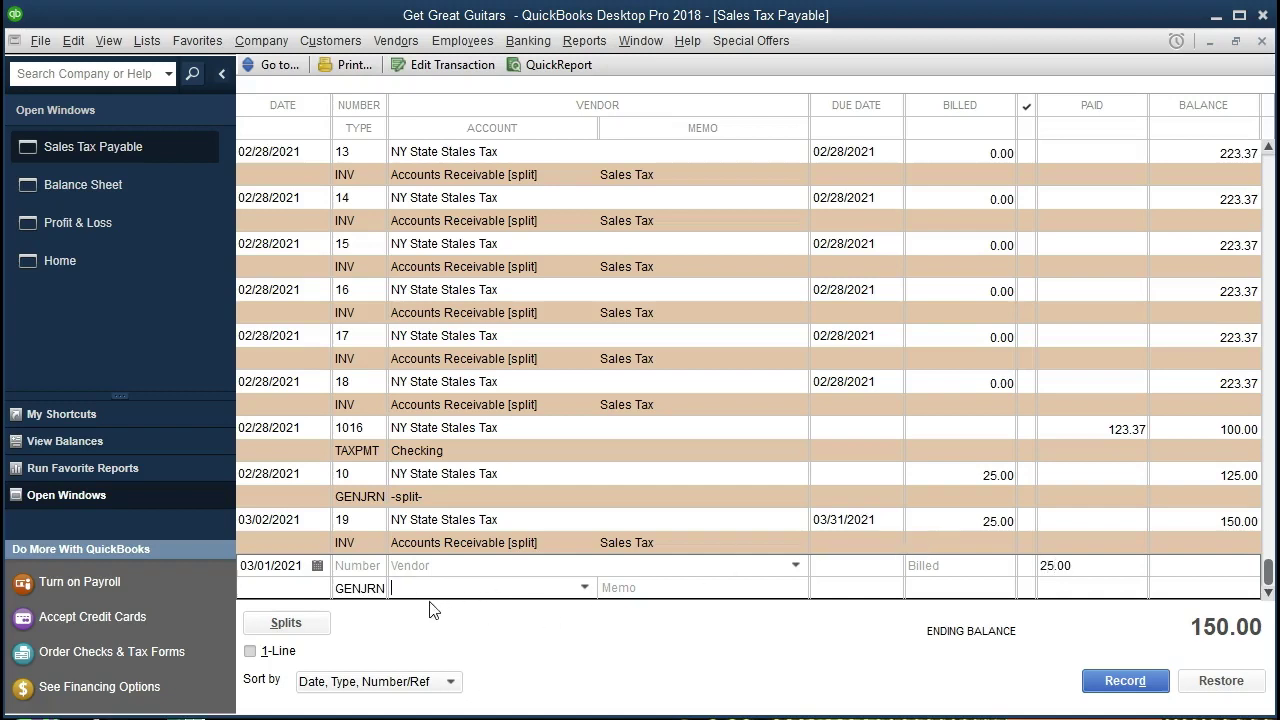
Step: Split the entry to Merchandise Sales -500 and Accounts Receivable 525, then record it
left_click(317, 624)
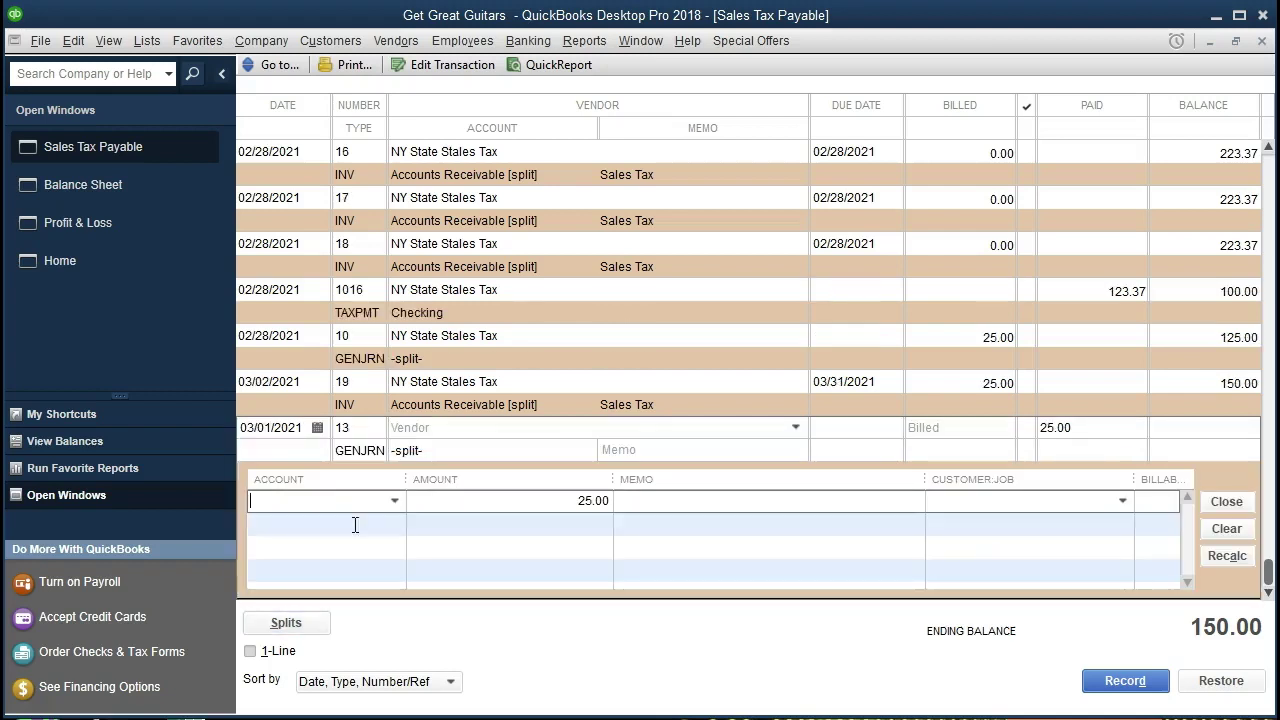
type("Merchandise Sales")
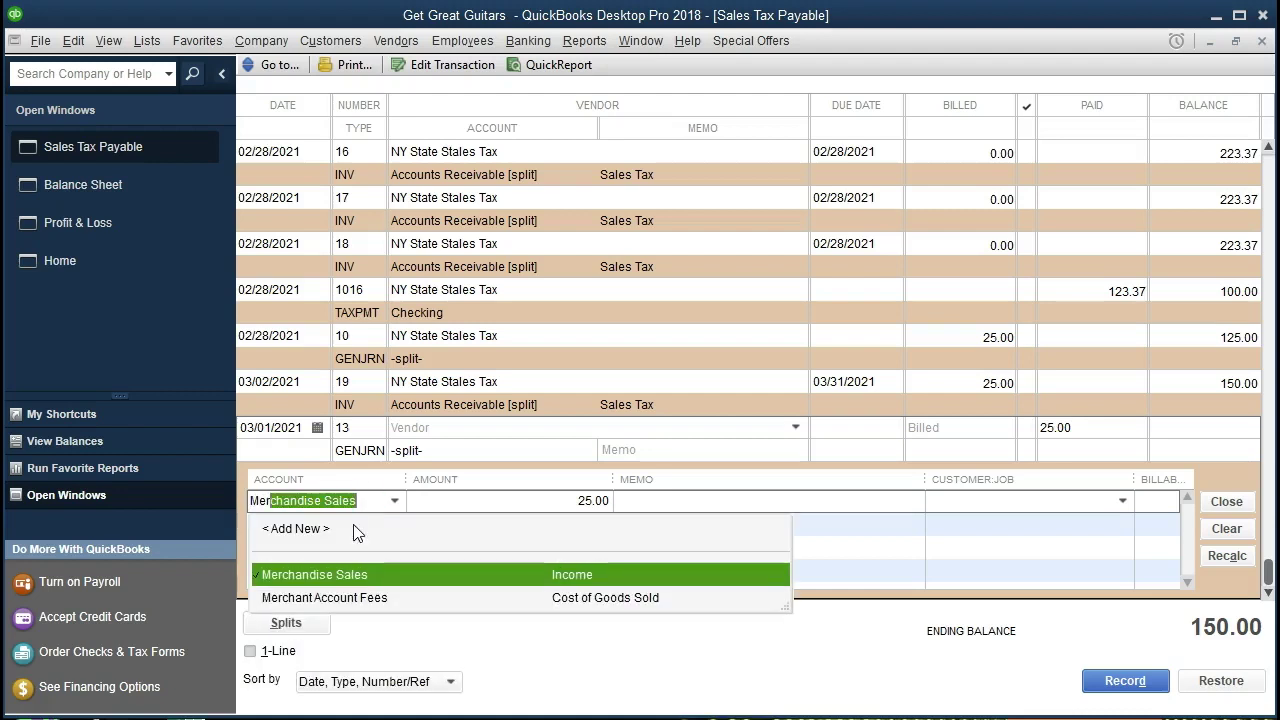
key("Tab")
type("-500")
key("Tab")
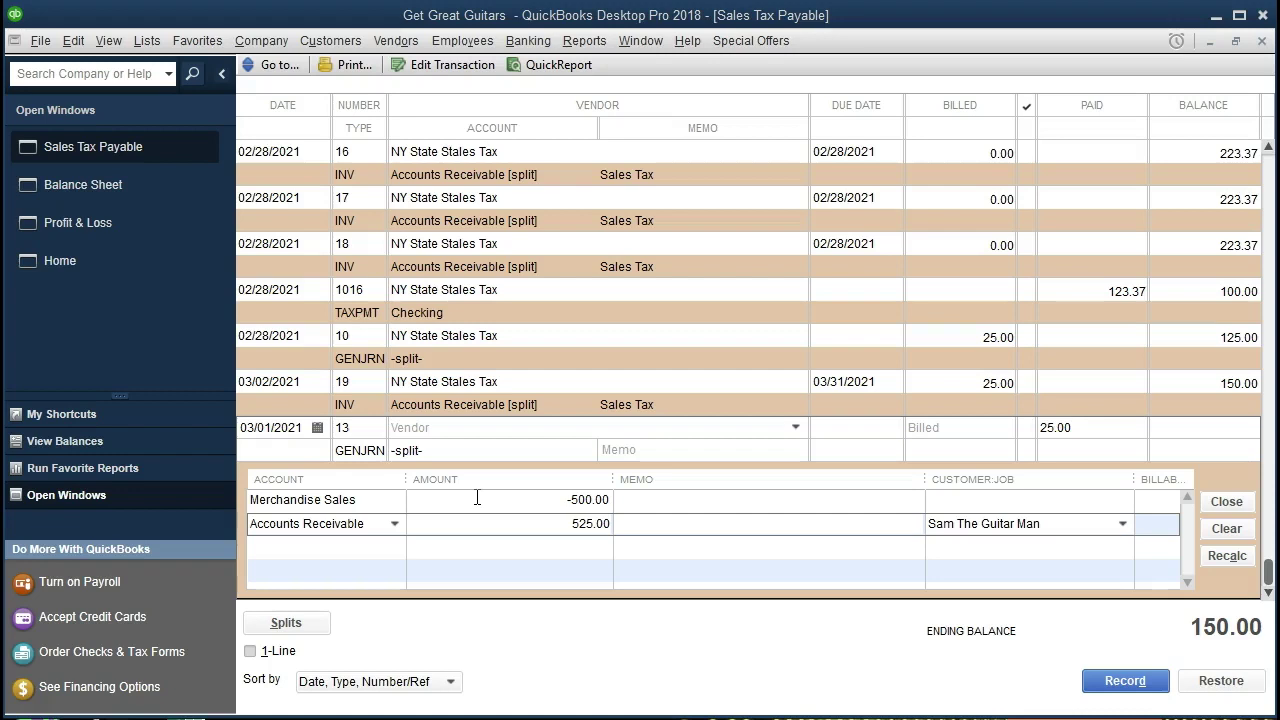
left_click(477, 497)
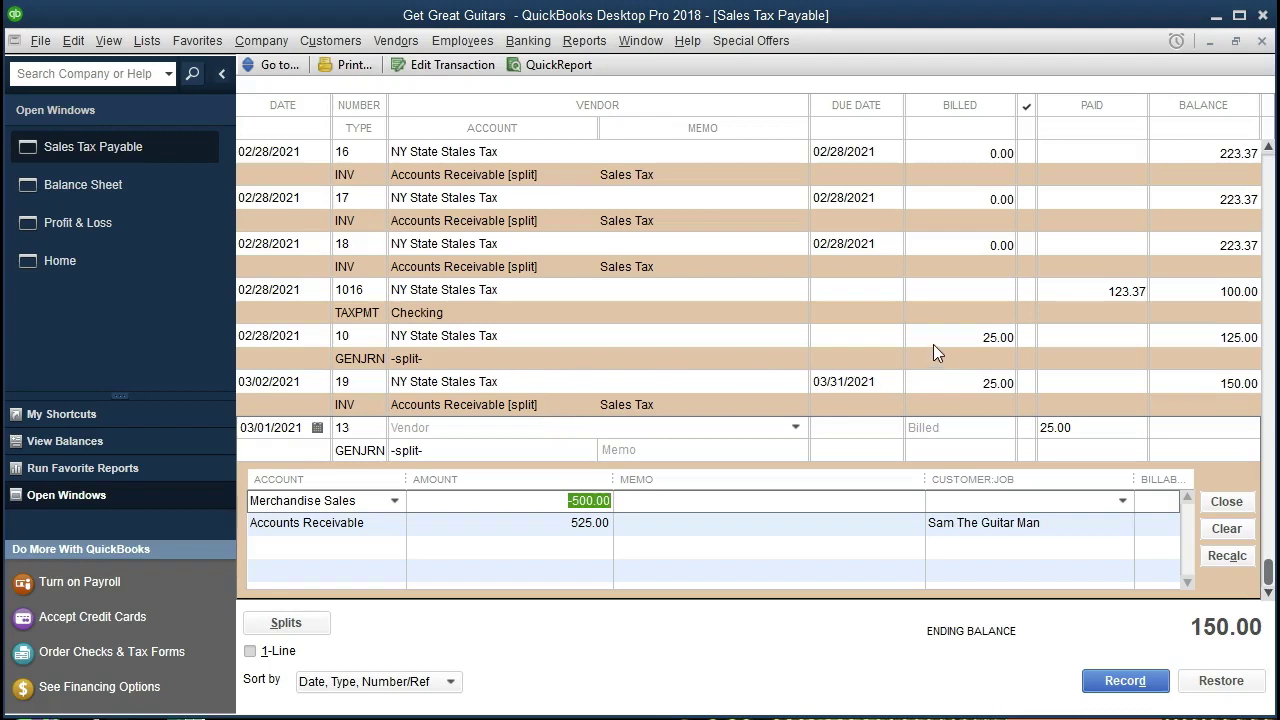
left_click(374, 526)
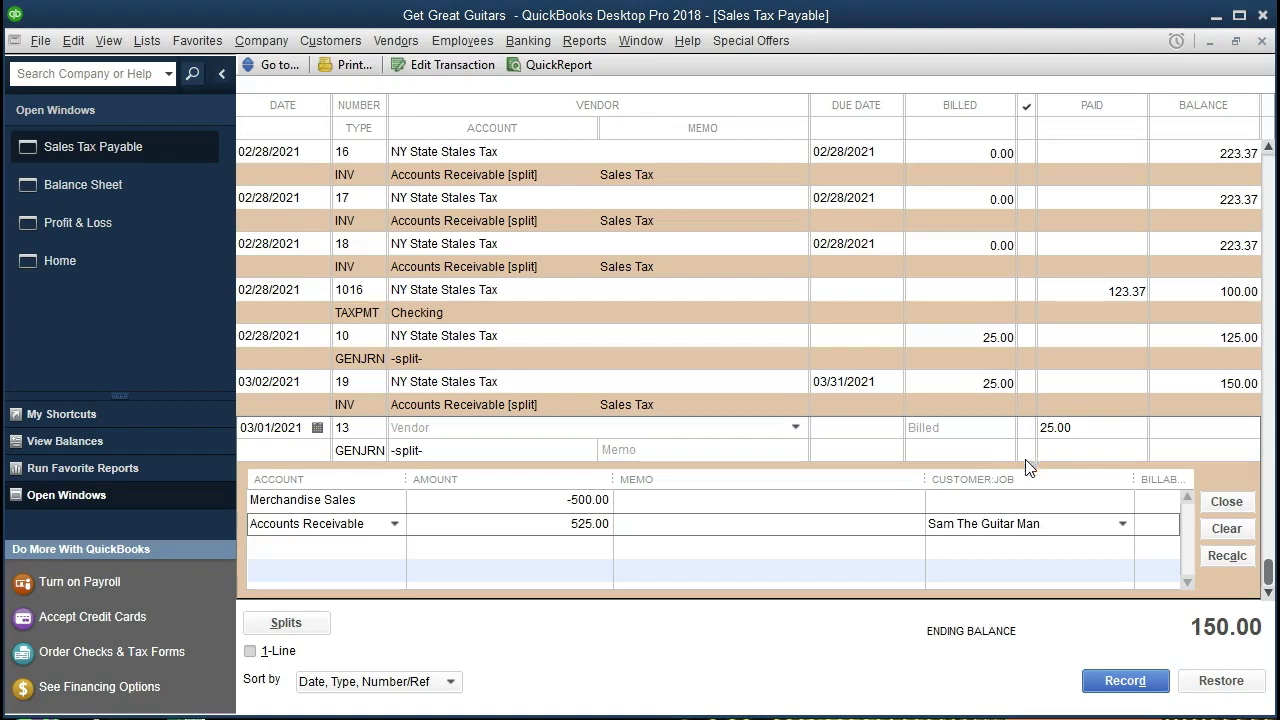
left_click(1104, 688)
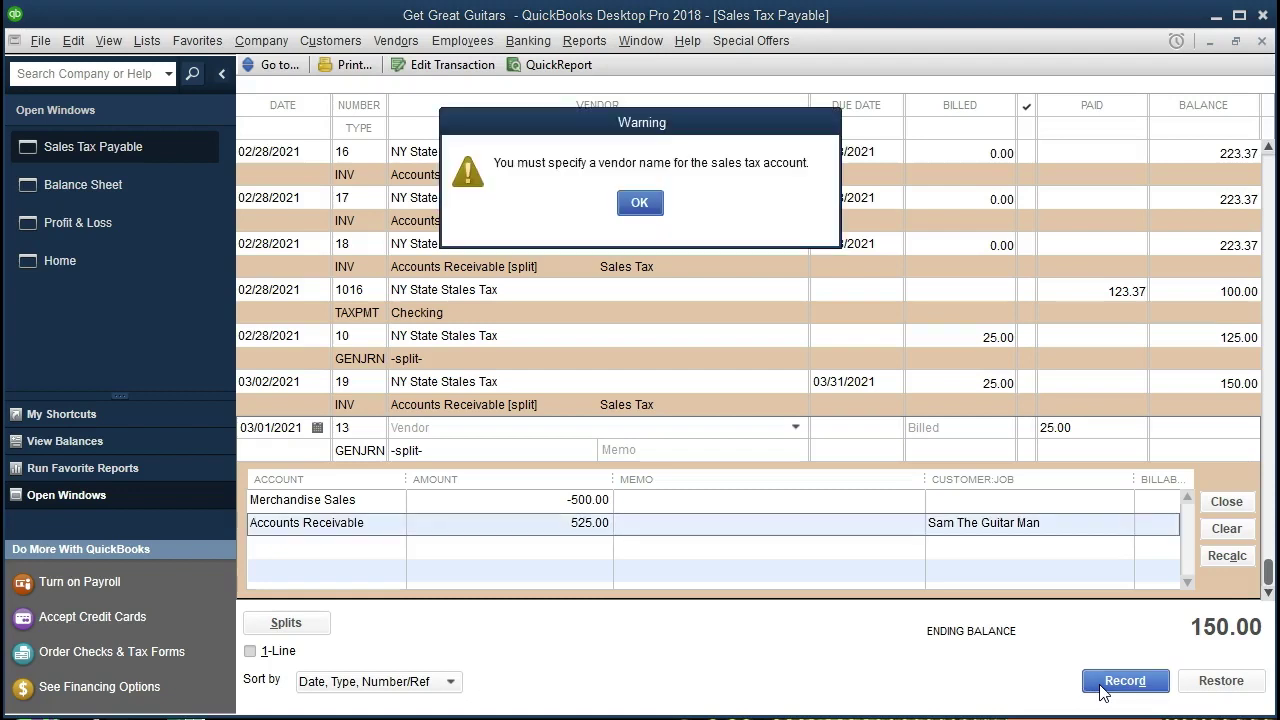
Step: Dismiss the vendor warning, use the NY State Stales Tax vendor, record, and return to the Balance Sheet
key("Return")
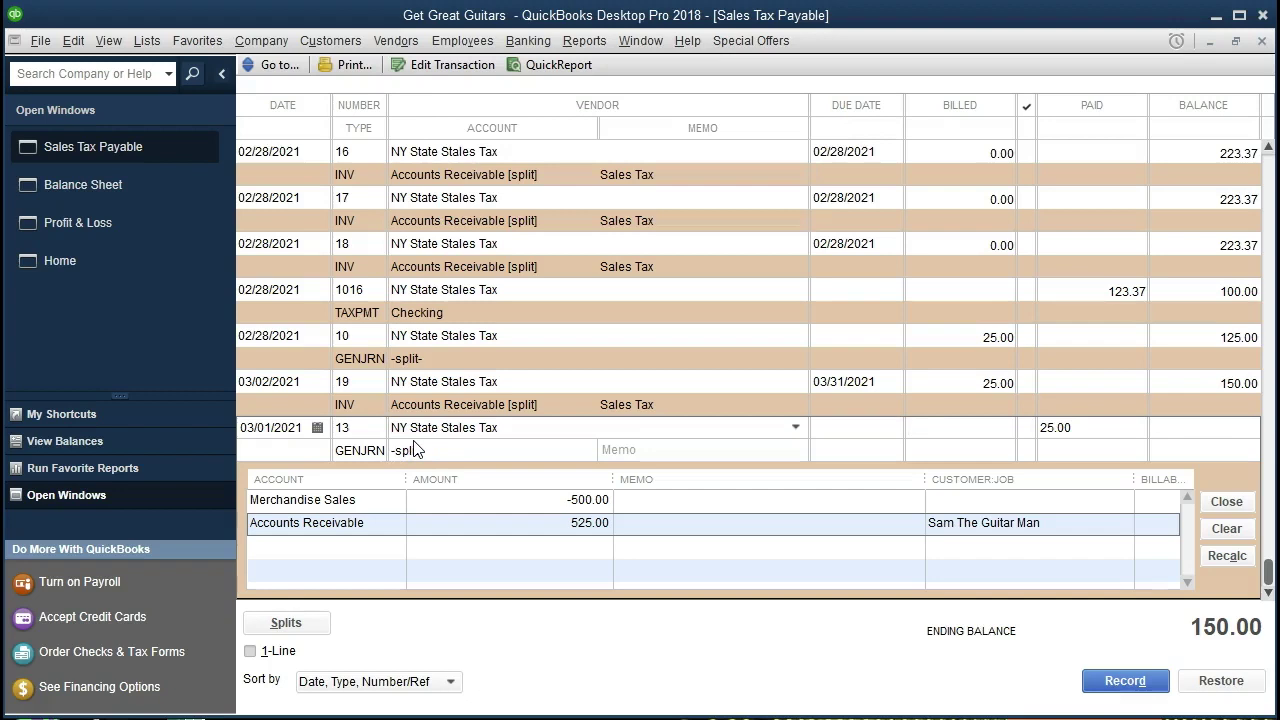
left_click(1021, 428)
left_click(1107, 682)
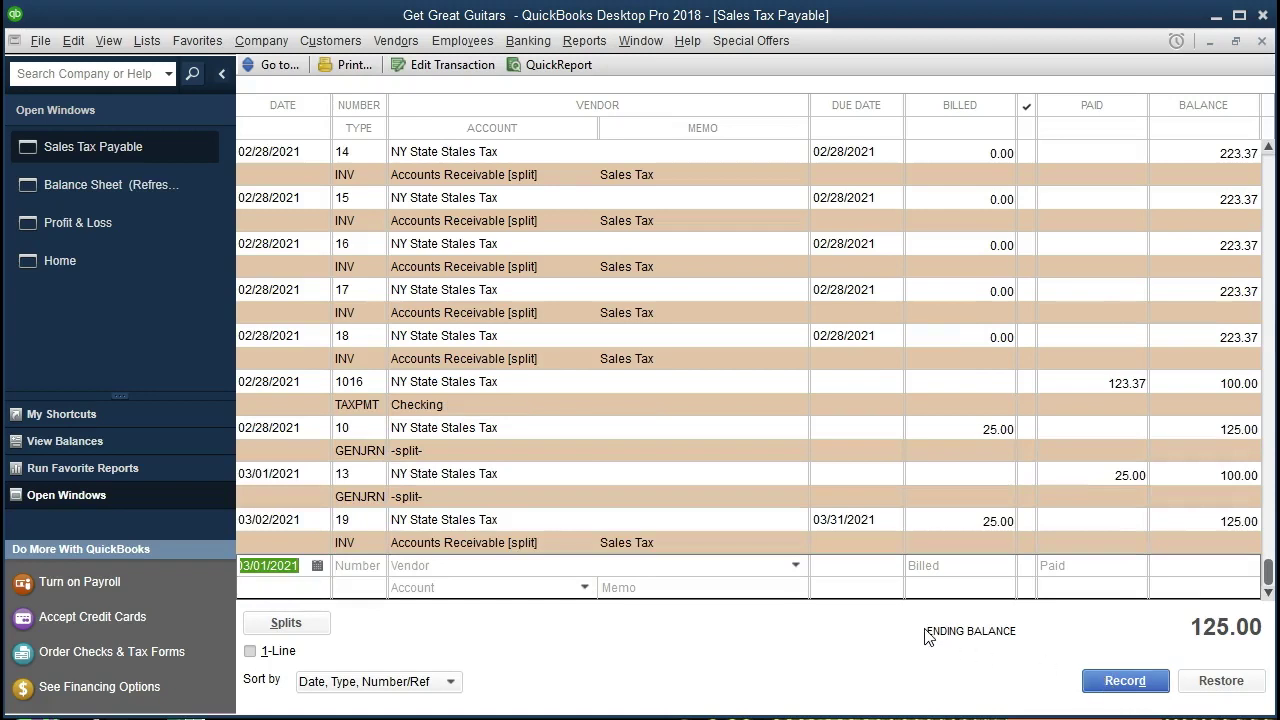
left_click(154, 190)
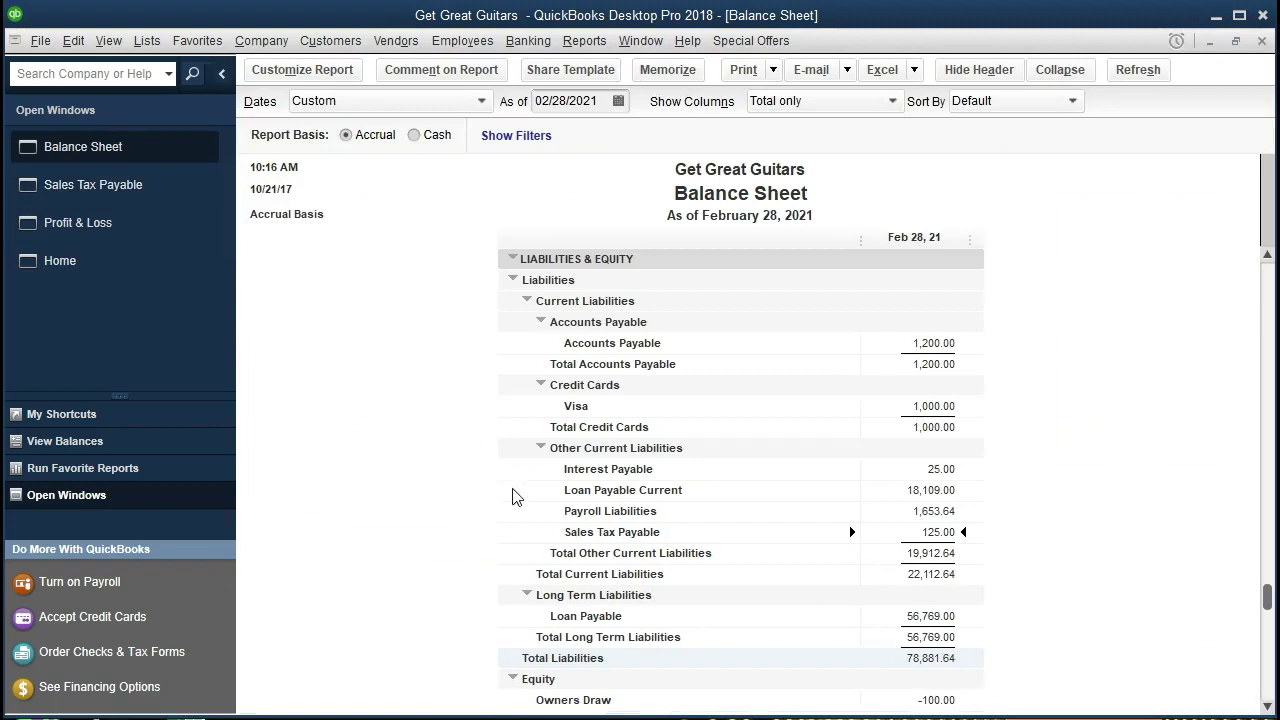
Step: Date the Balance Sheet 03/31/2021 and QuickZoom into the 125.00 Sales Tax Payable balance
left_click_drag(601, 101, 496, 86)
type("0")
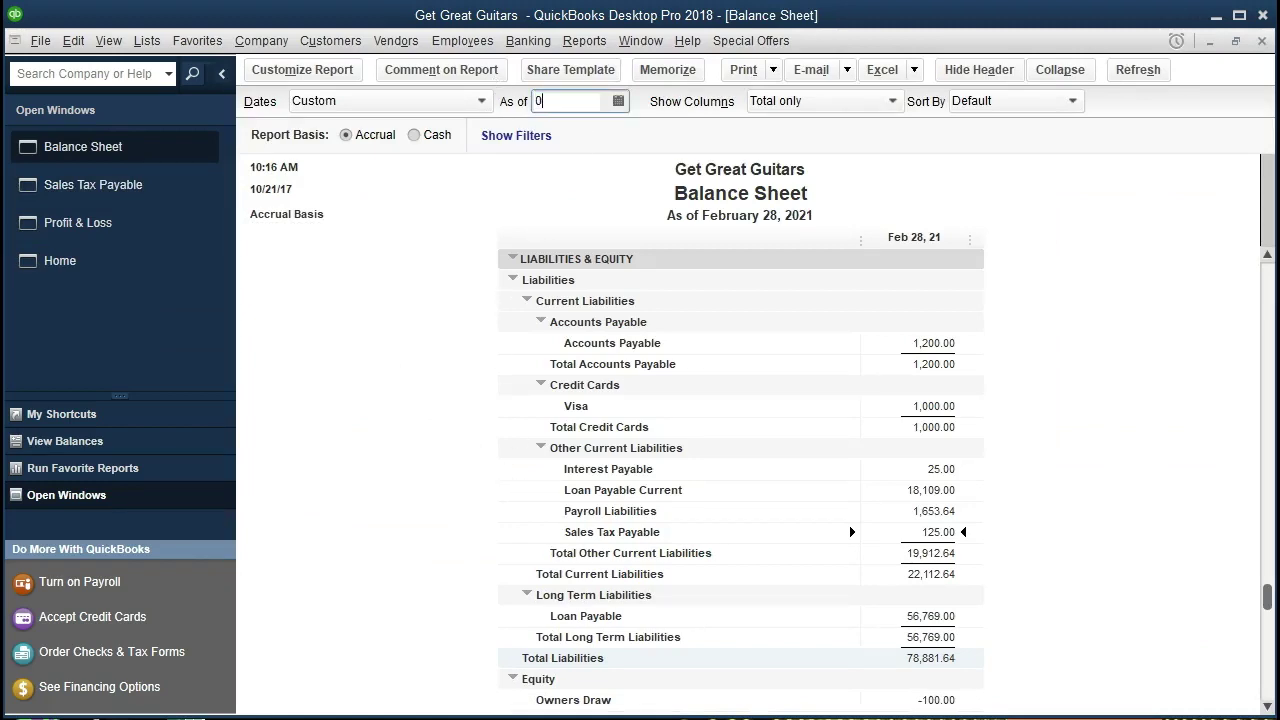
type("3/31/2021")
key("Tab")
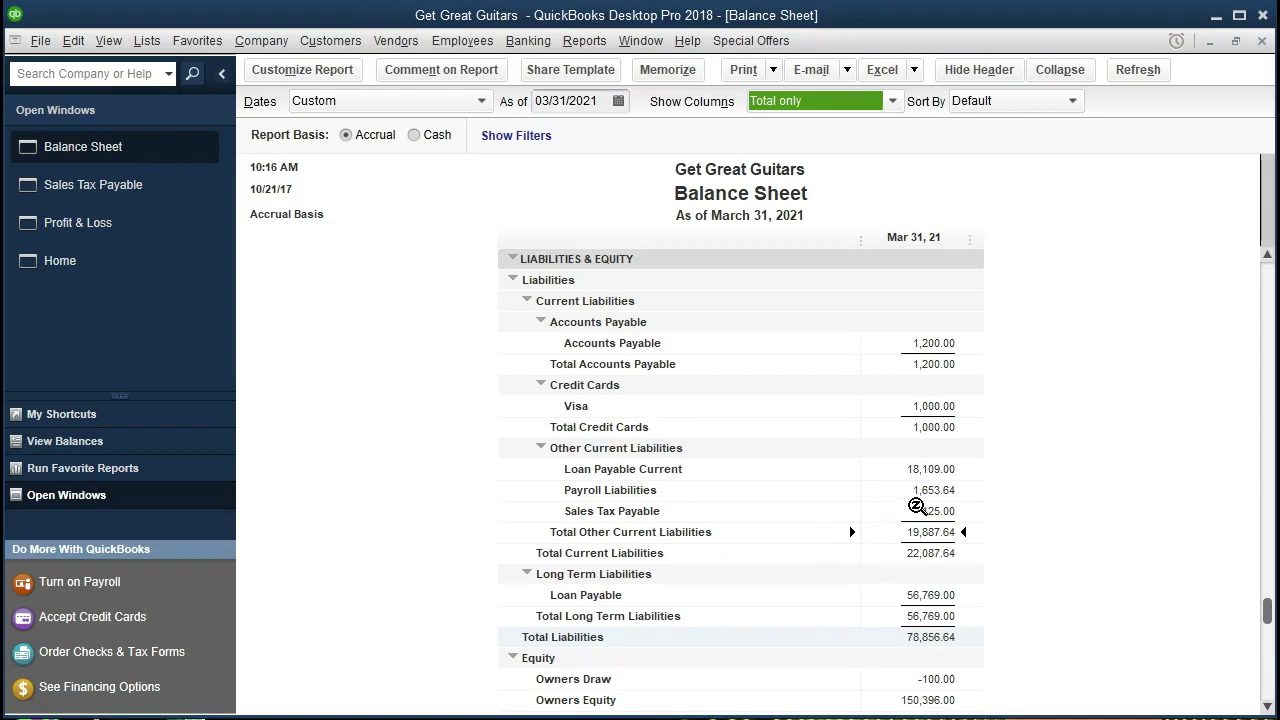
left_click(917, 507)
double_click(917, 507)
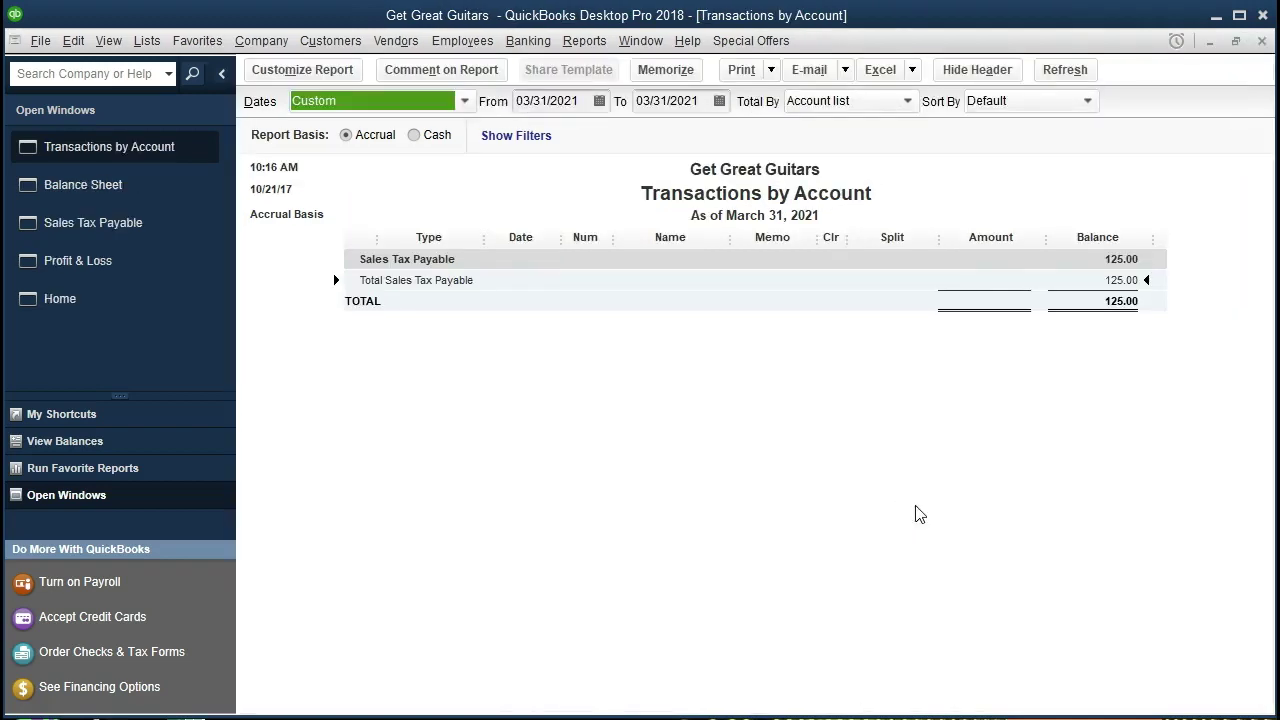
Step: Set the Sales Tax Payable report's start date to 01/01/2021
key("Tab")
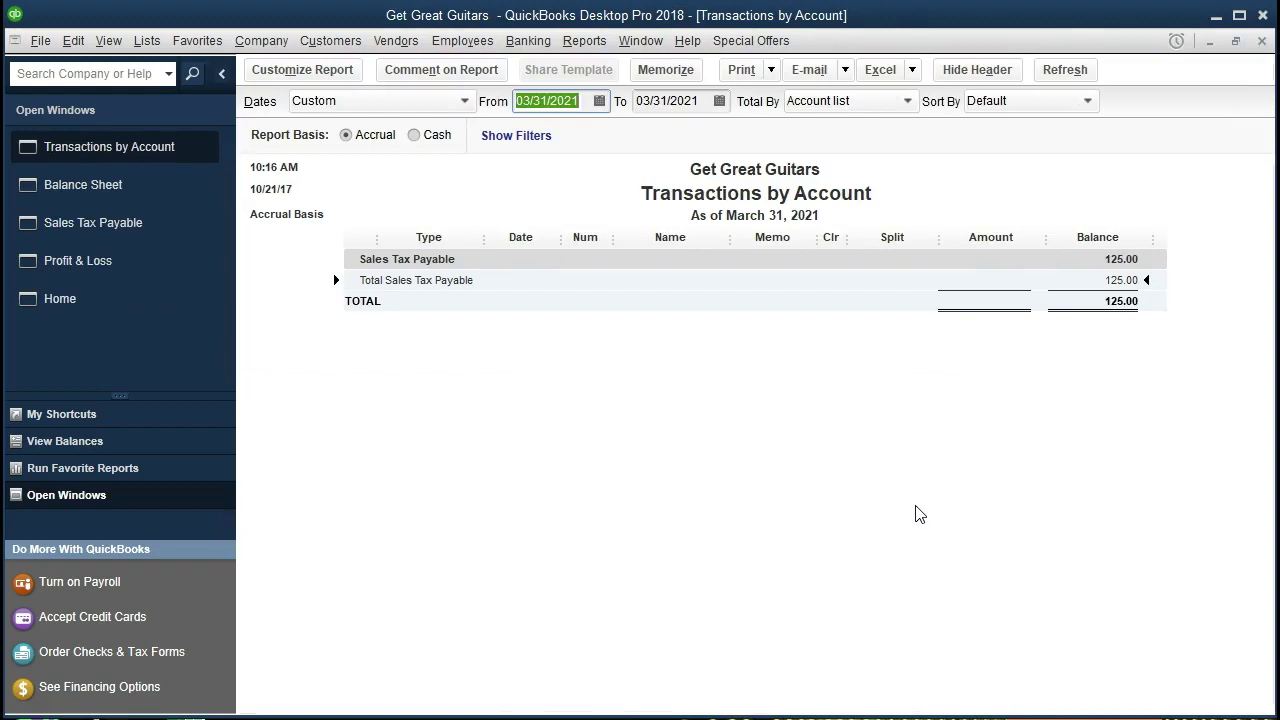
type("010121")
key("Tab")
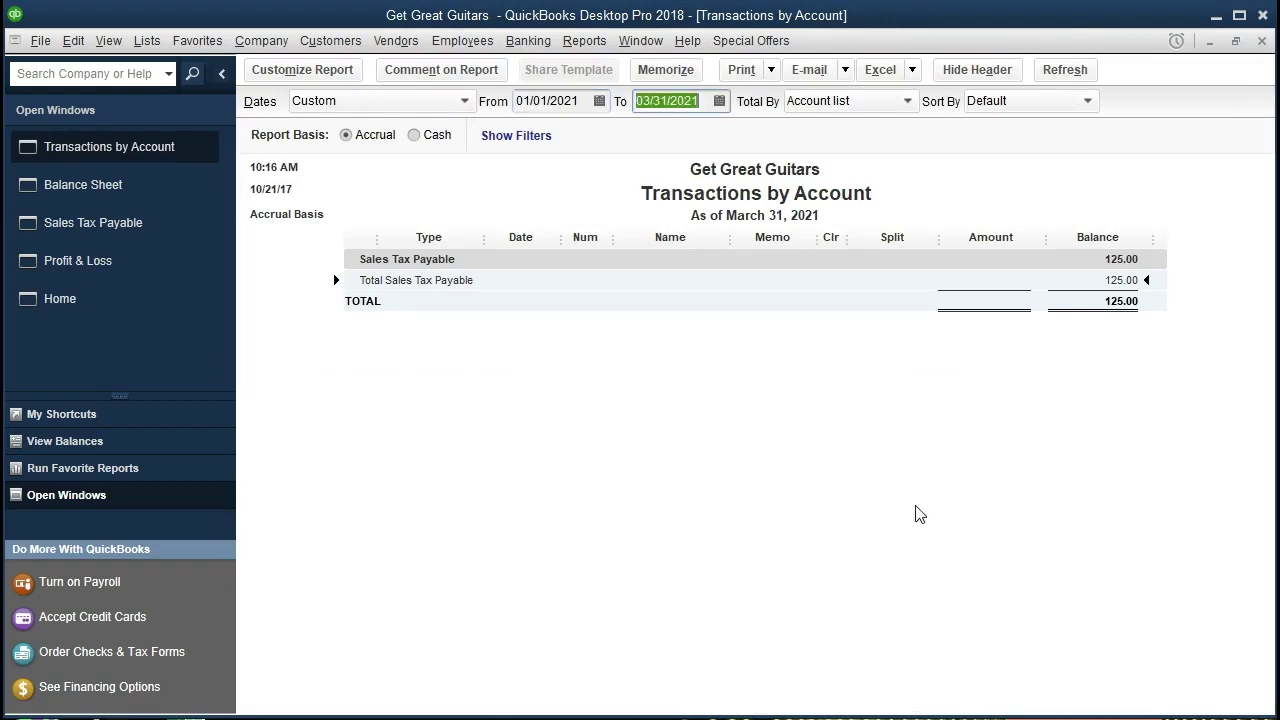
key("Tab")
Step: Review the 02/28 journal, 03/01 -25.00 reversal and 03/02 invoice rows, then close the report
scroll(929, 494, "down", 3)
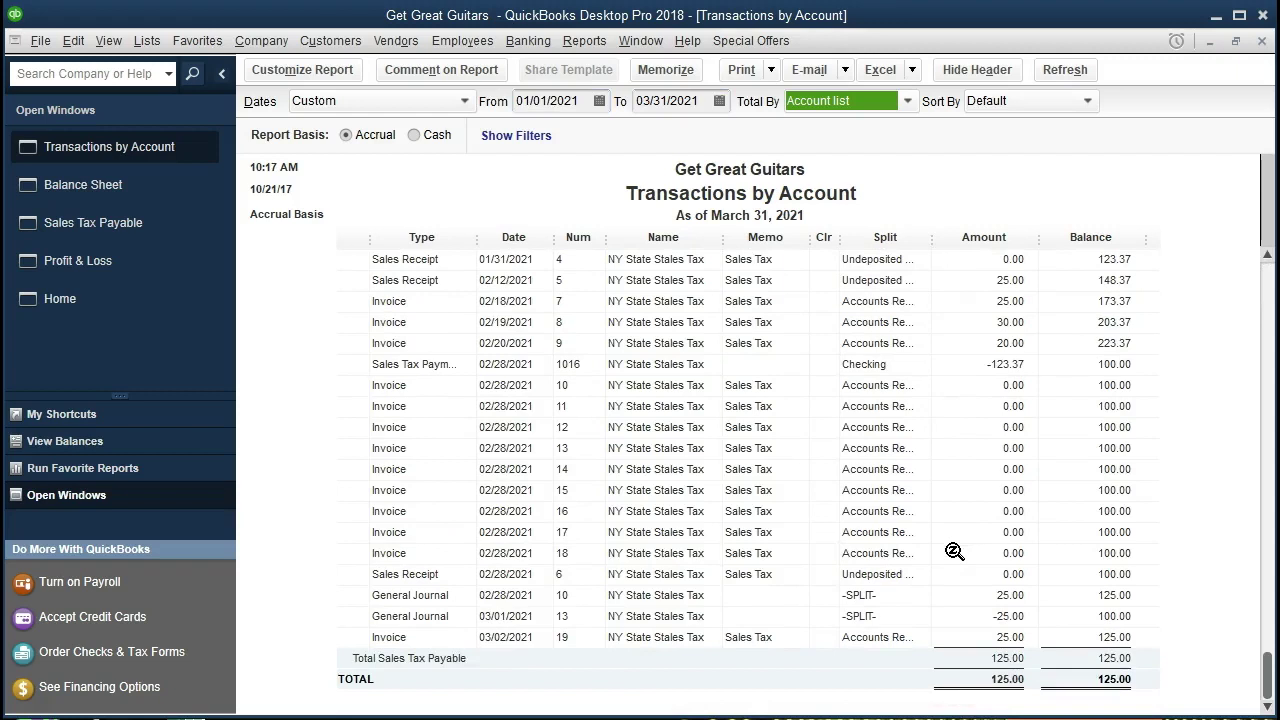
left_click(953, 636)
left_click(970, 596)
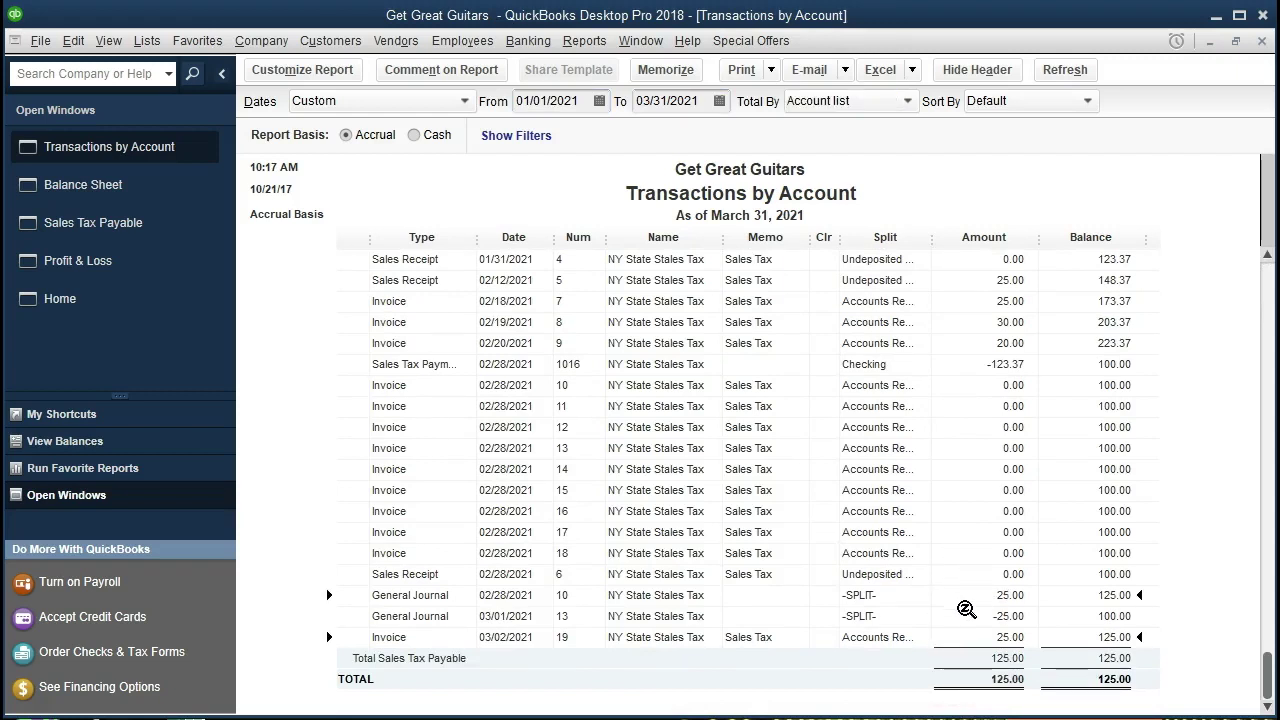
left_click(966, 614)
left_click(966, 638)
left_click(1262, 42)
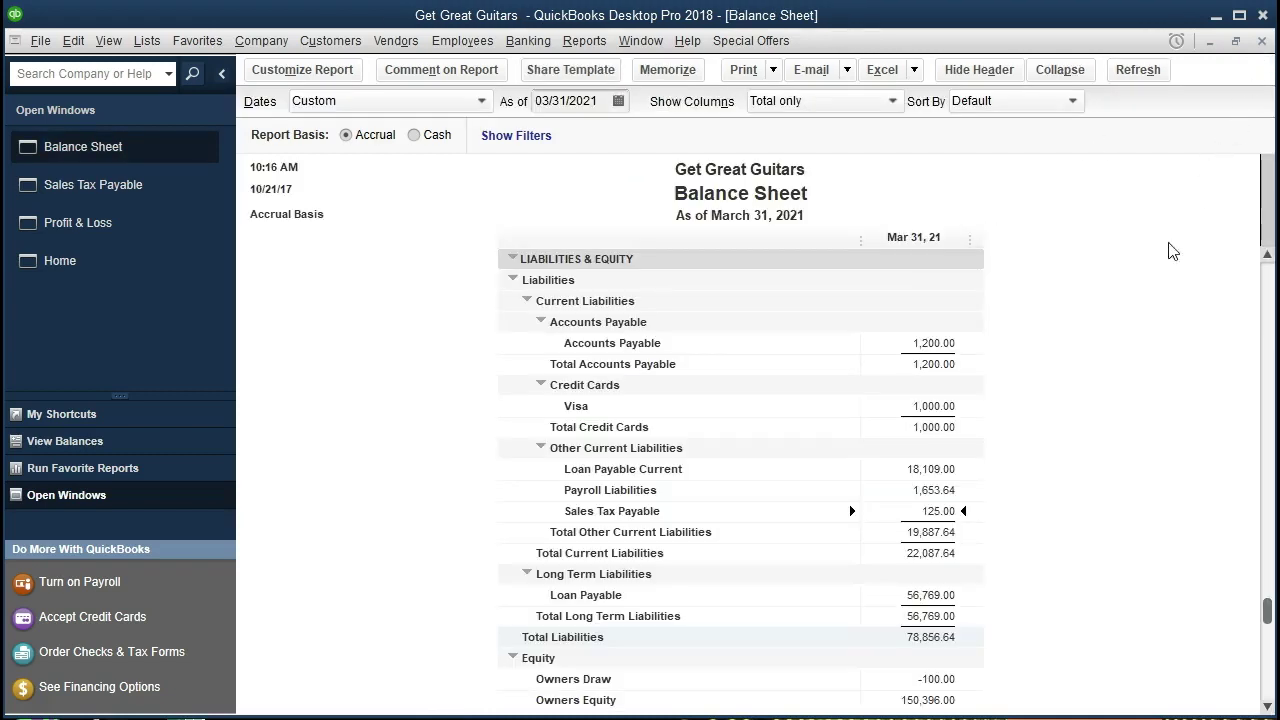
Step: QuickZoom into Accounts Receivable and start the report at 01/01/2021
scroll(1004, 465, "up", 6)
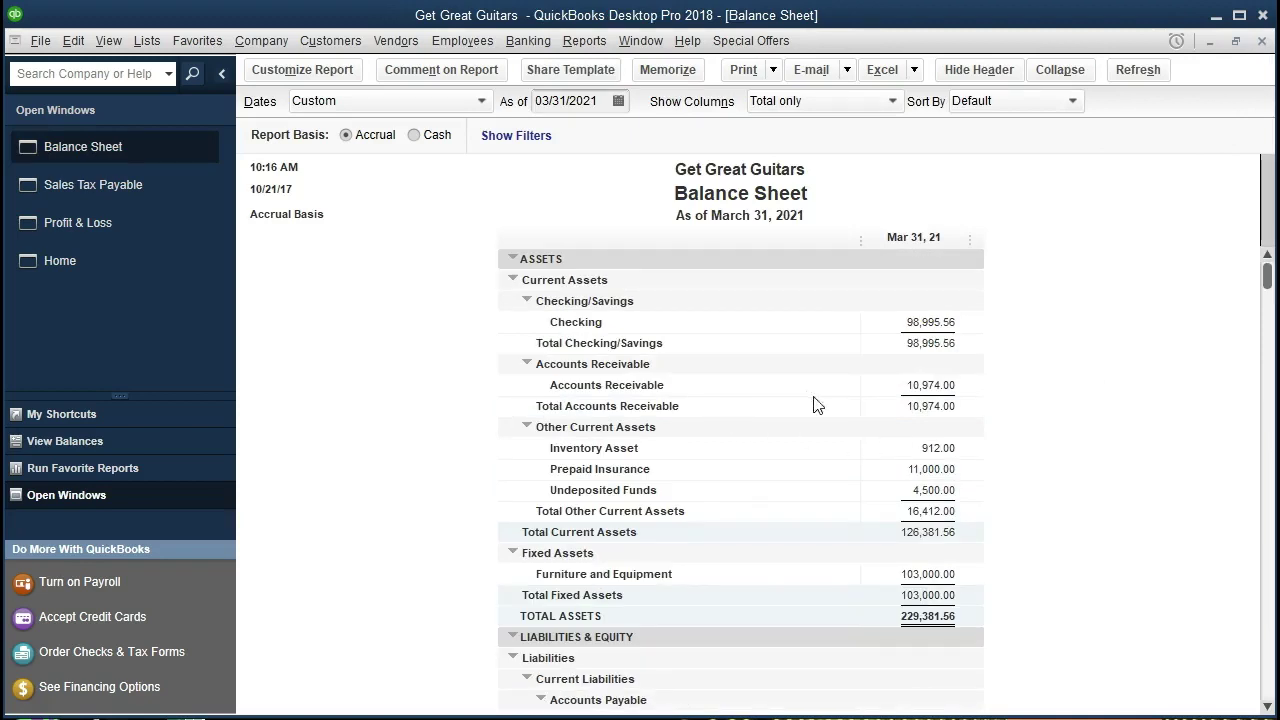
double_click(931, 384)
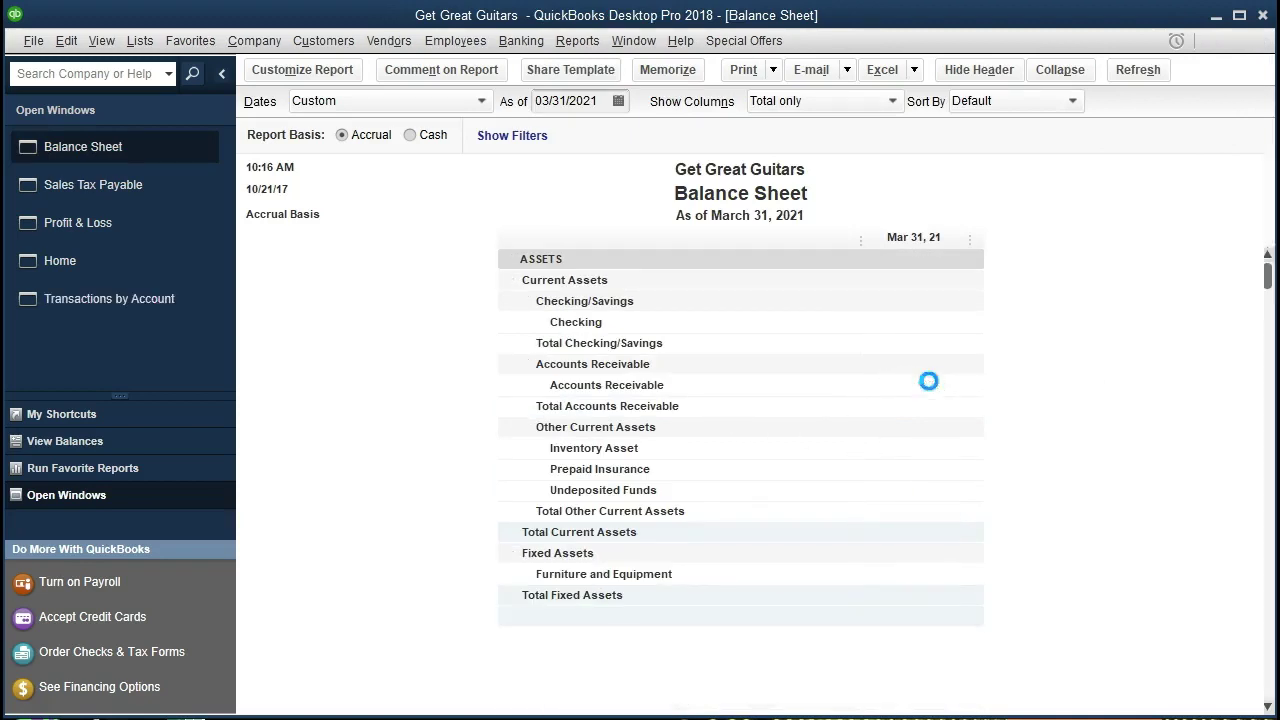
key("Tab")
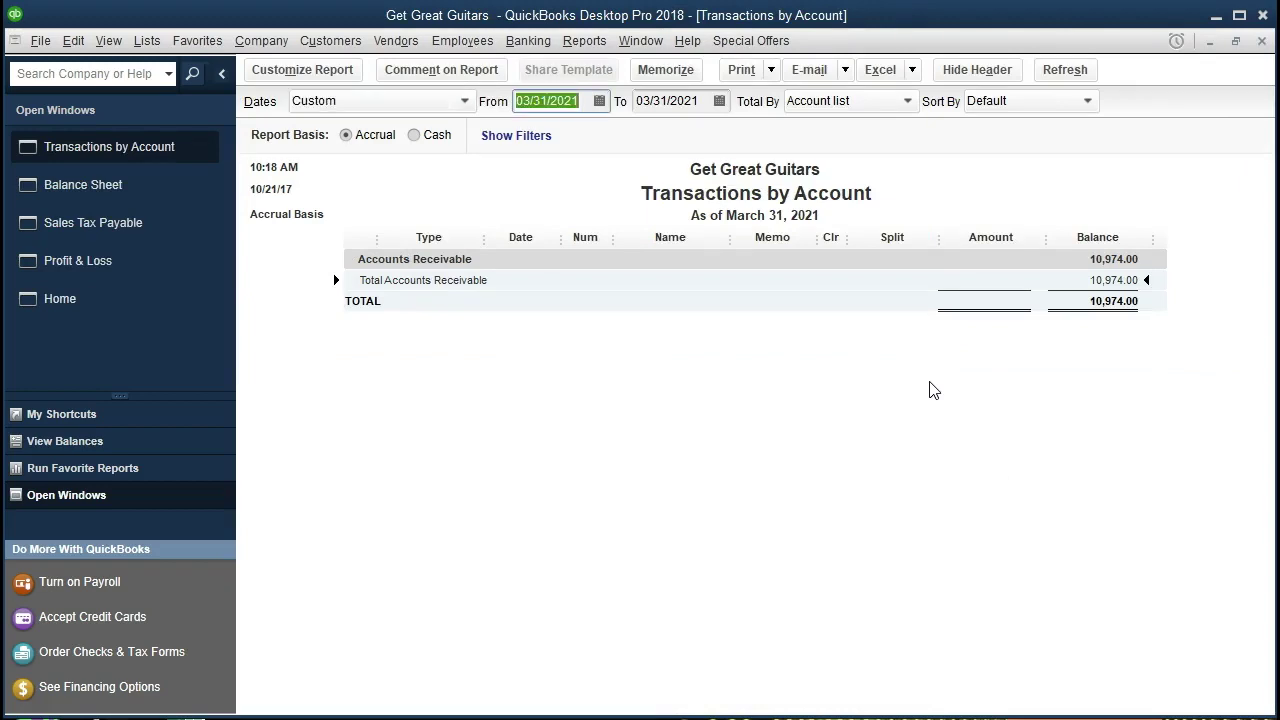
type("01/01/2021")
key("Tab")
key("Tab")
Step: Review the 02/28 journal, 03/01 reversal and 03/02 invoice rows, then close the report
scroll(957, 457, "down", 5)
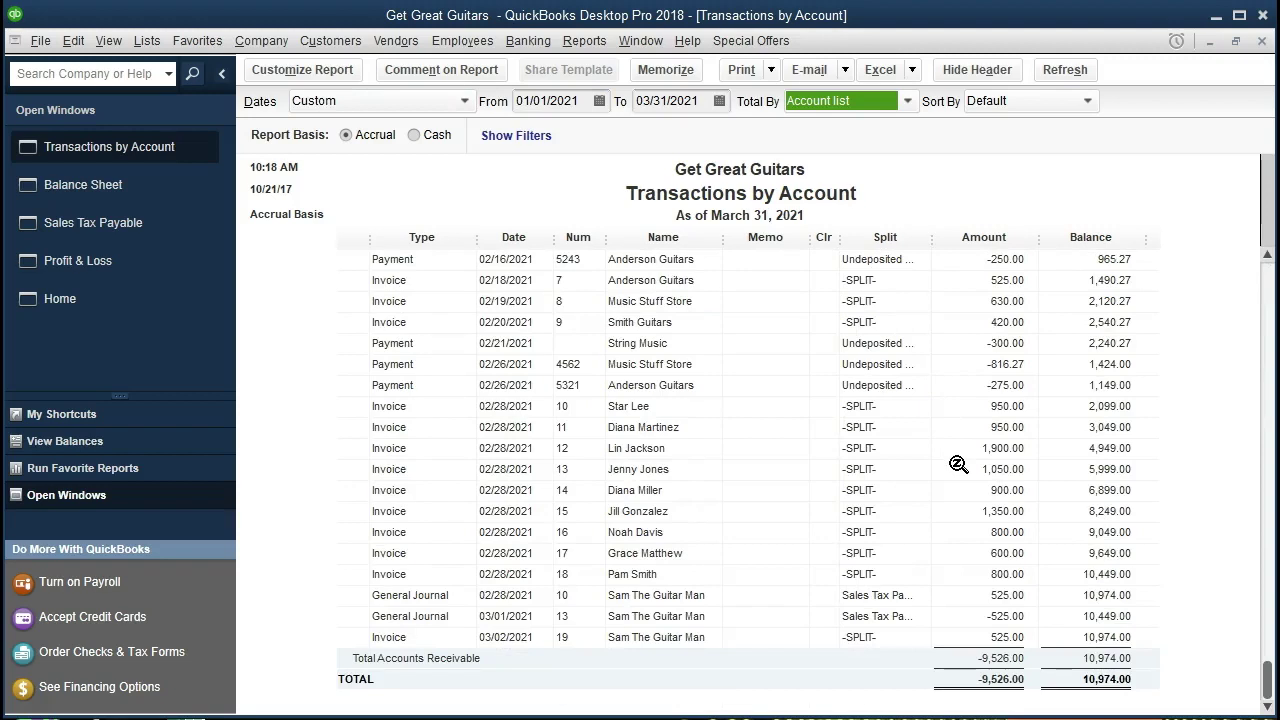
left_click(967, 594)
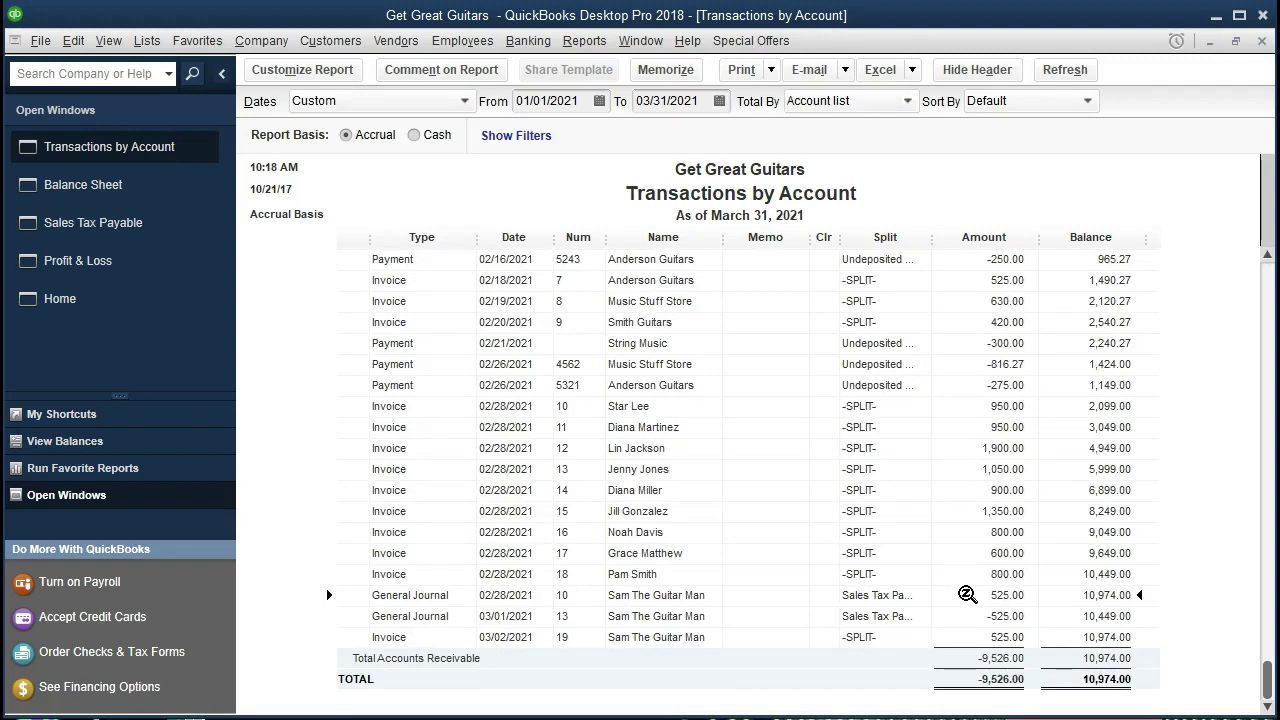
left_click(968, 617)
left_click(970, 638)
left_click(536, 597)
left_click(536, 617)
left_click(995, 632)
left_click(1263, 43)
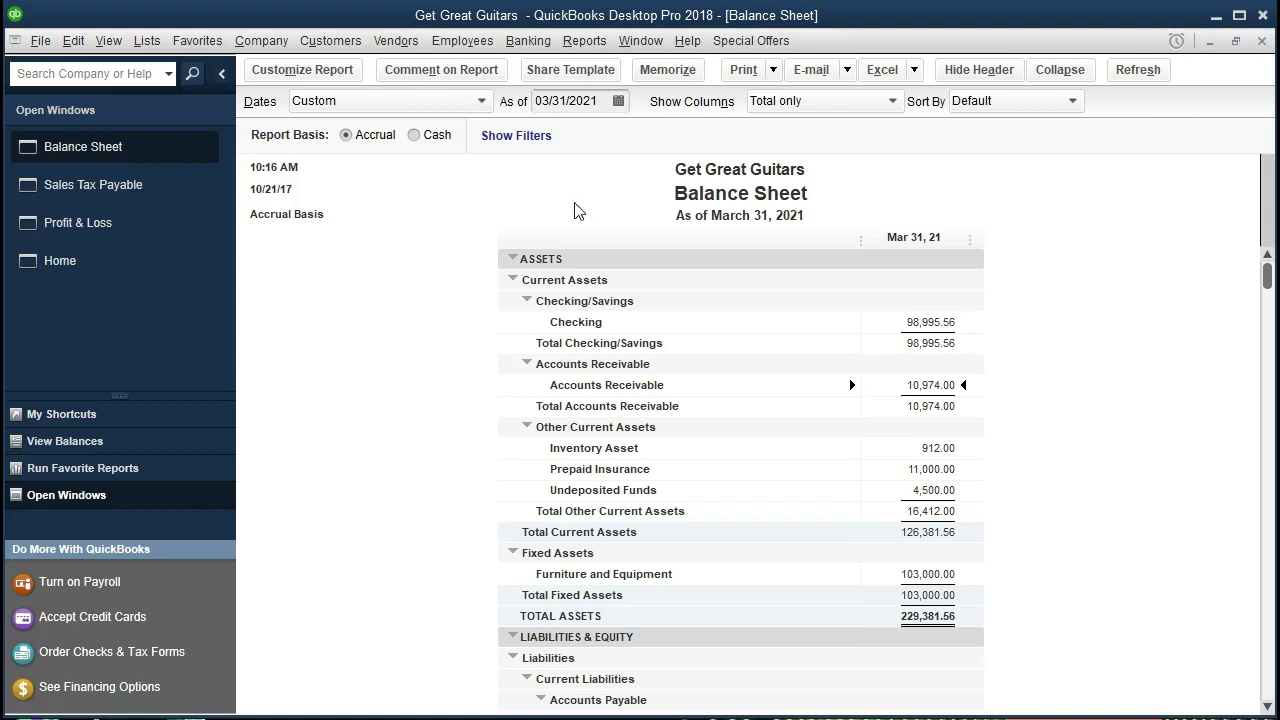
Step: From the Profit & Loss, QuickZoom into the Merchandise Sales total of 4,967.40
left_click(186, 196)
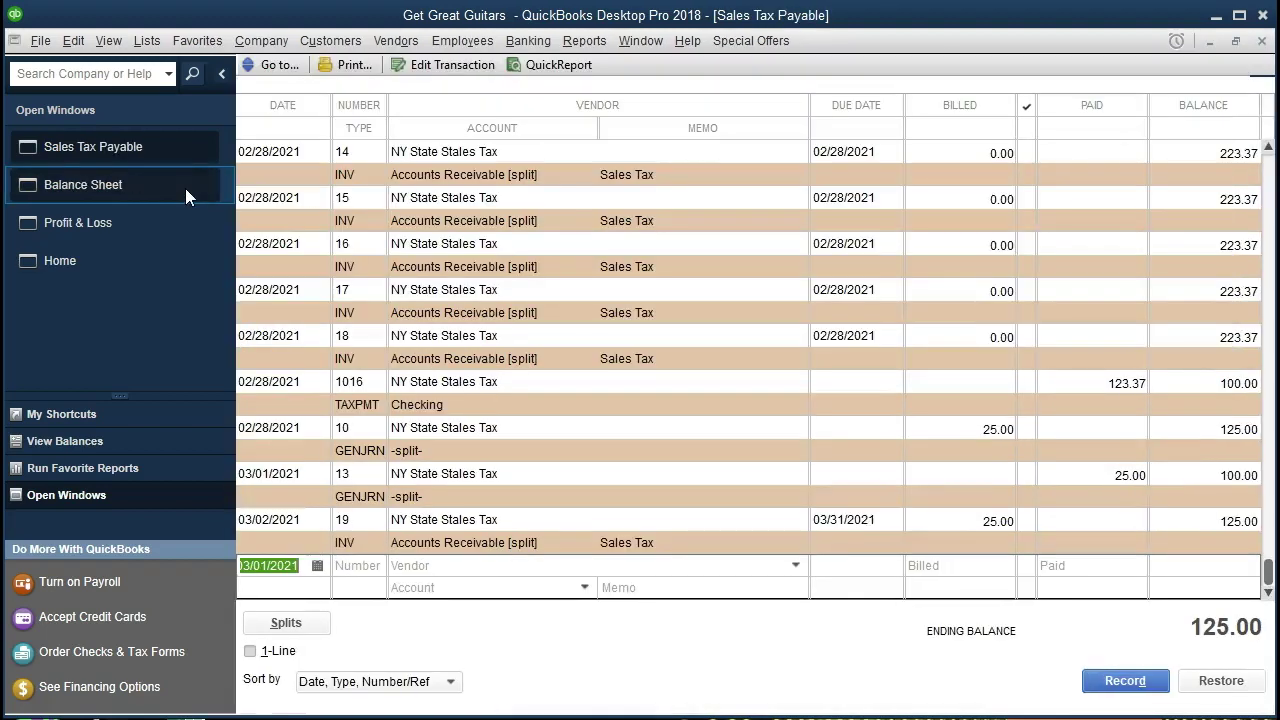
left_click(112, 223)
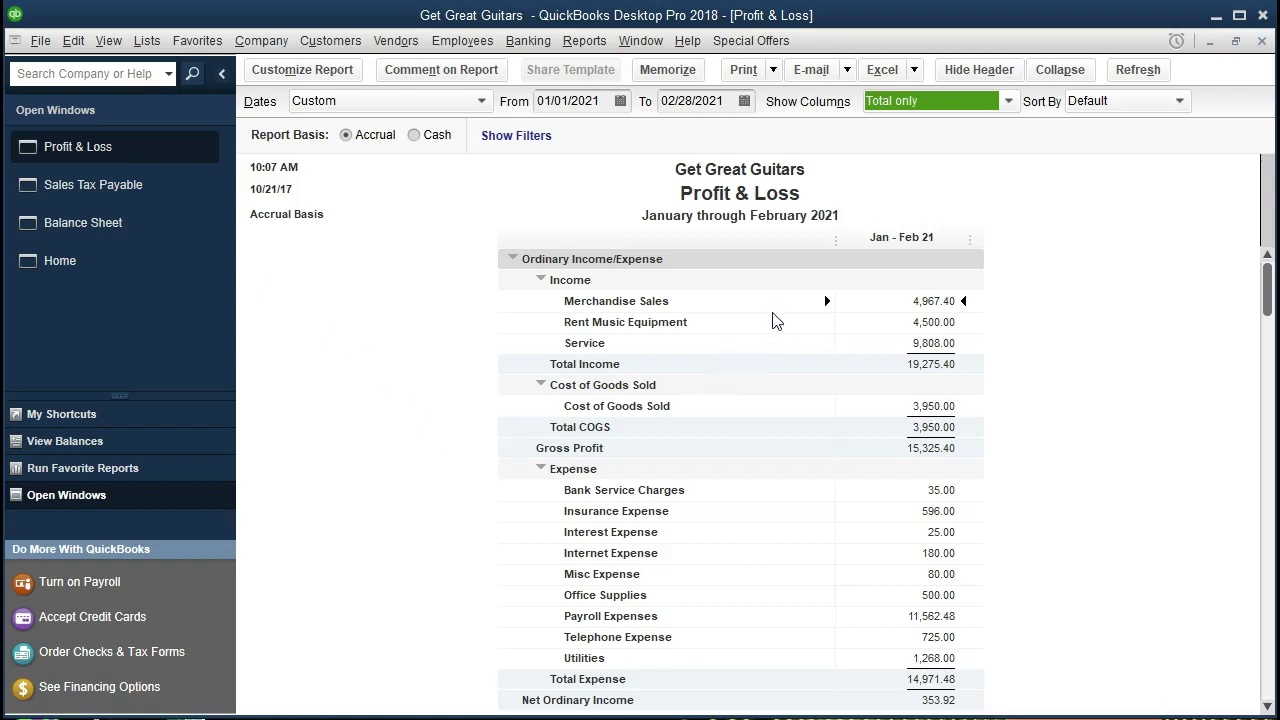
double_click(903, 305)
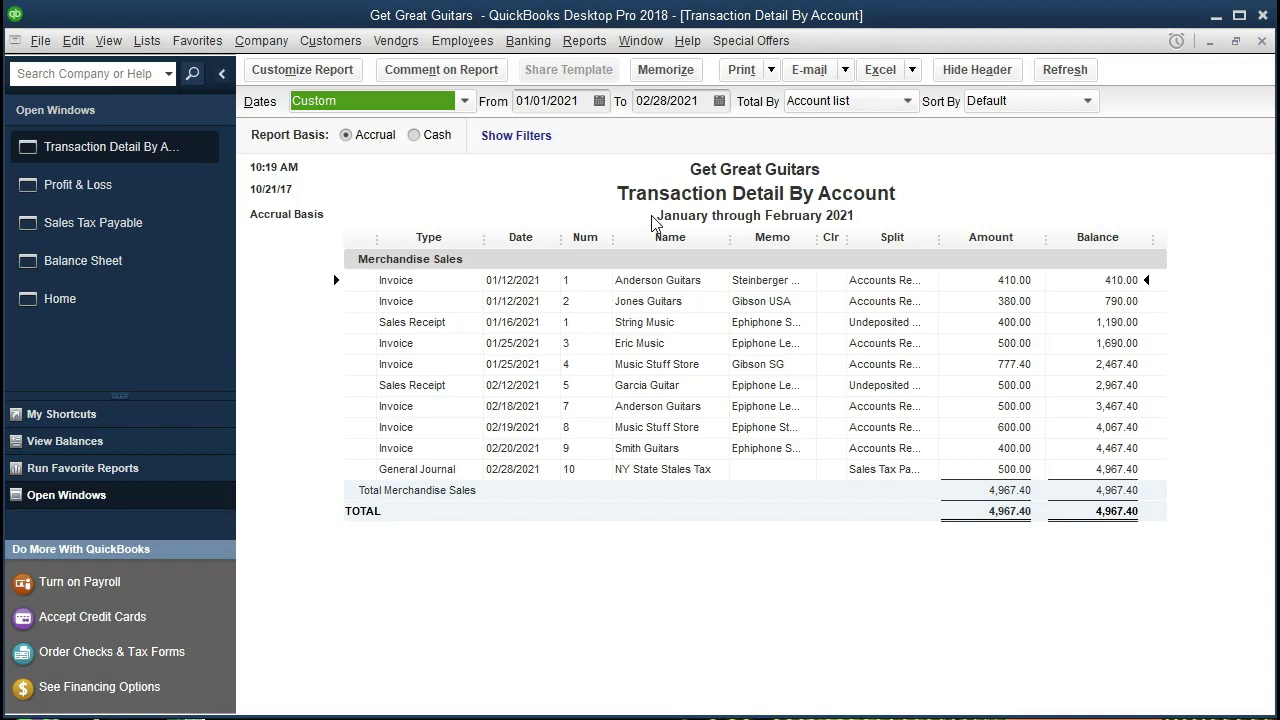
Step: Check the 02/28/2021 General Journal row and enter 03/31/2021 as the end date
left_click(972, 470)
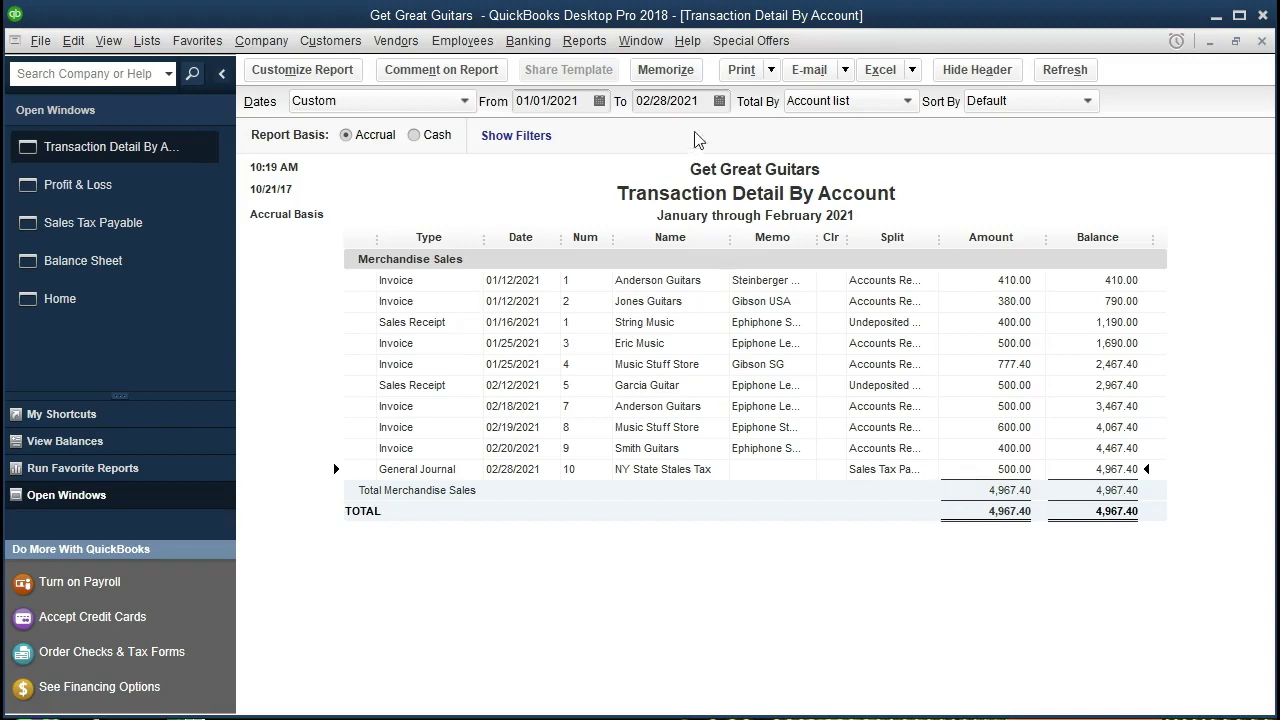
left_click(701, 101)
type("03")
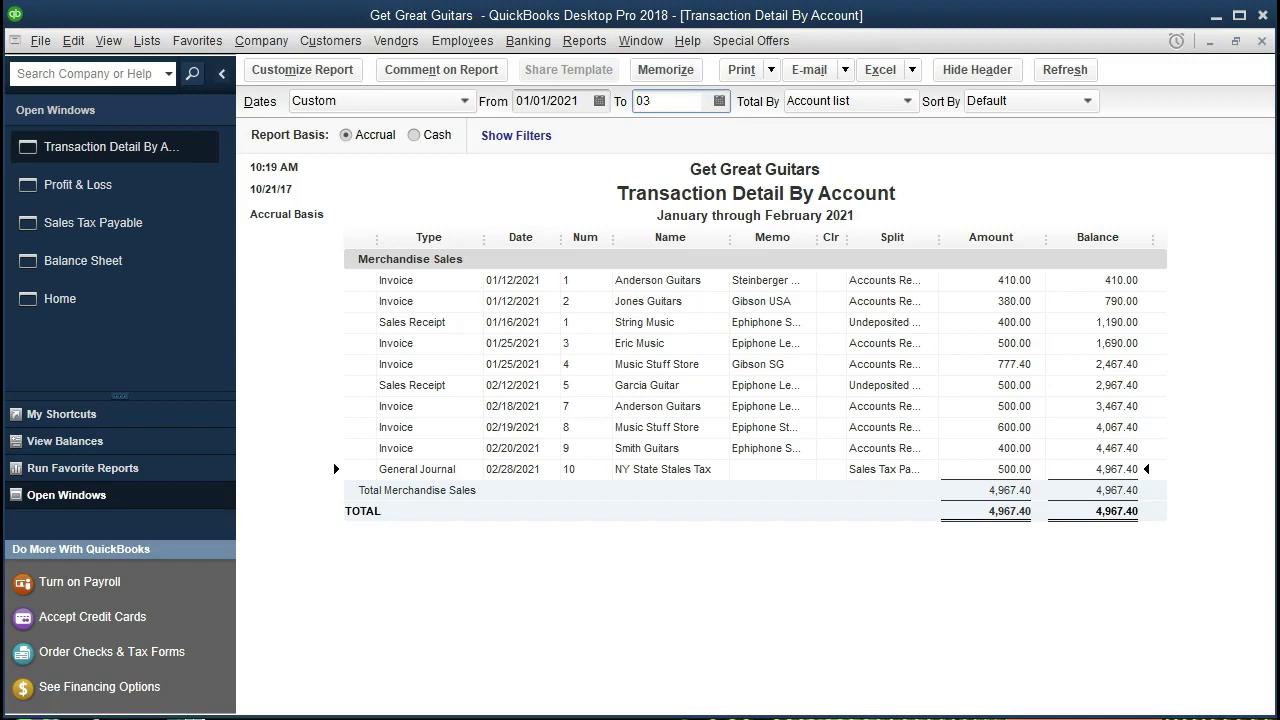
type("3121")
Step: Extend Merchandise Sales through 03/31/2021, review the journal, reversal and invoice rows, then close it
key("Tab")
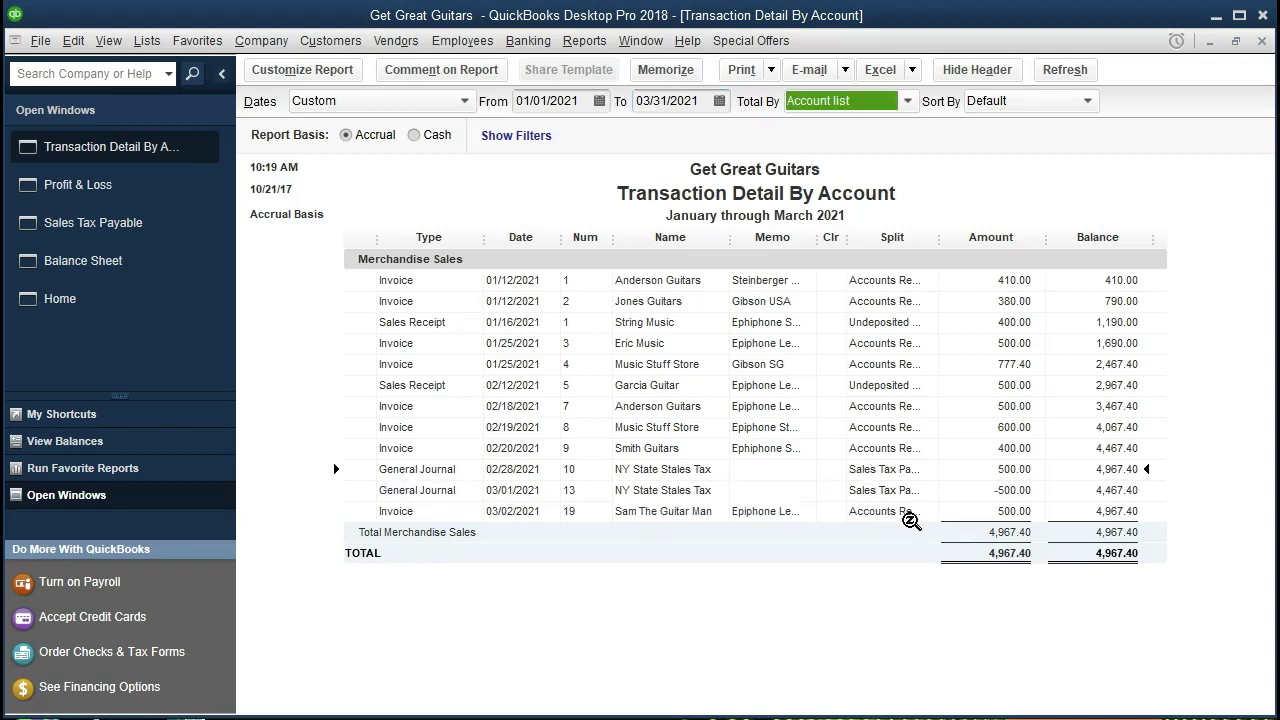
left_click(962, 511)
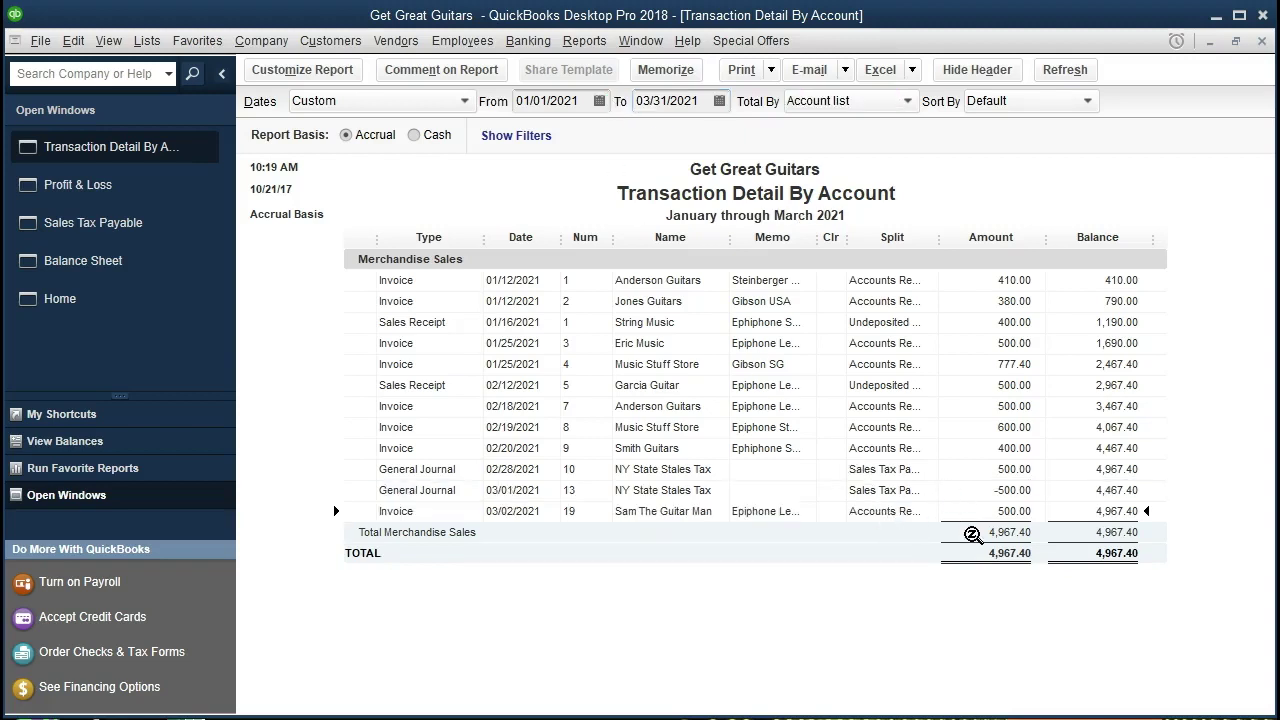
left_click(987, 469)
left_click(974, 492)
left_click(975, 511)
left_click(457, 470)
left_click(458, 490)
left_click(958, 468)
left_click(967, 513)
left_click(1262, 41)
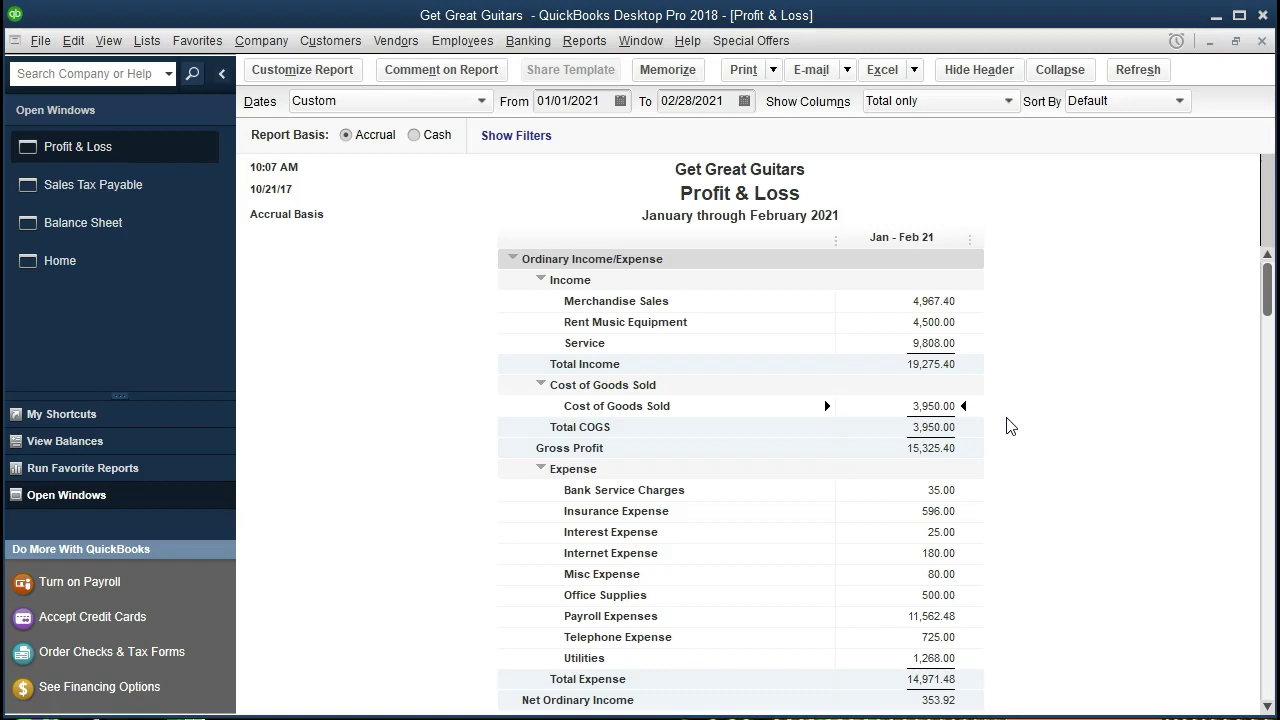
Step: Inspect Cost of Goods Sold and its 400.00 General Journal, then return to the Balance Sheet
double_click(944, 406)
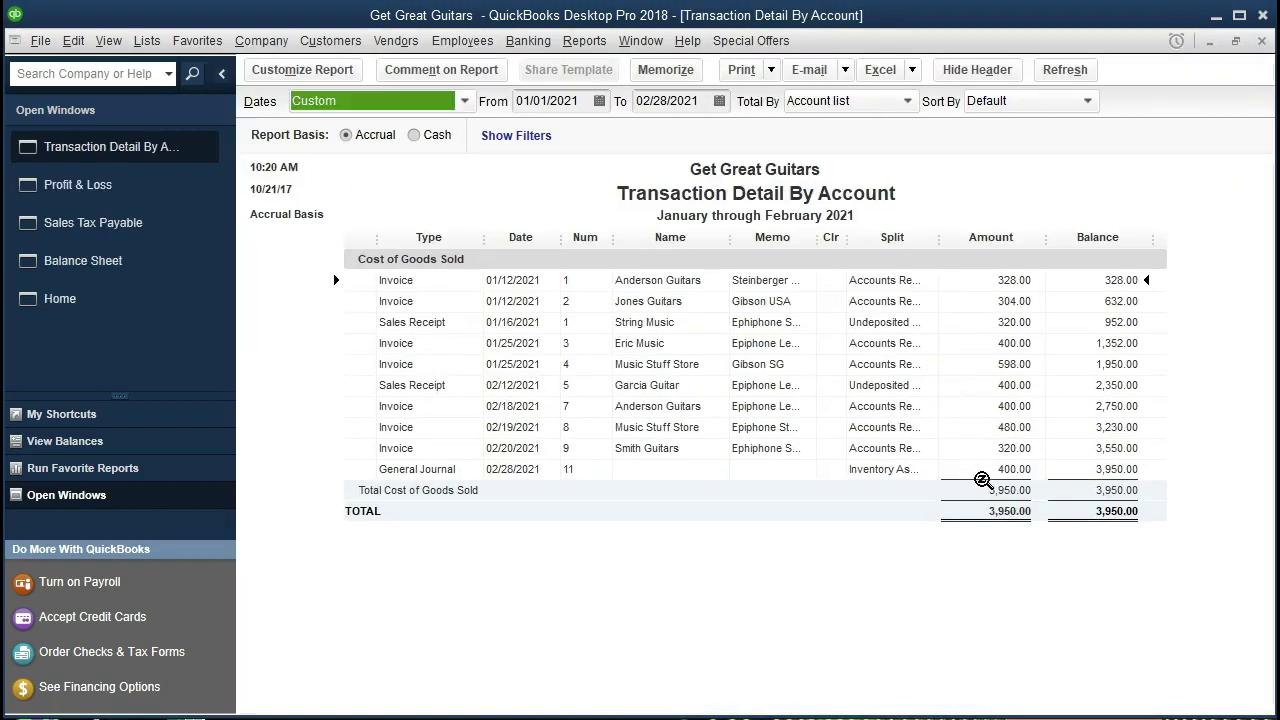
double_click(981, 470)
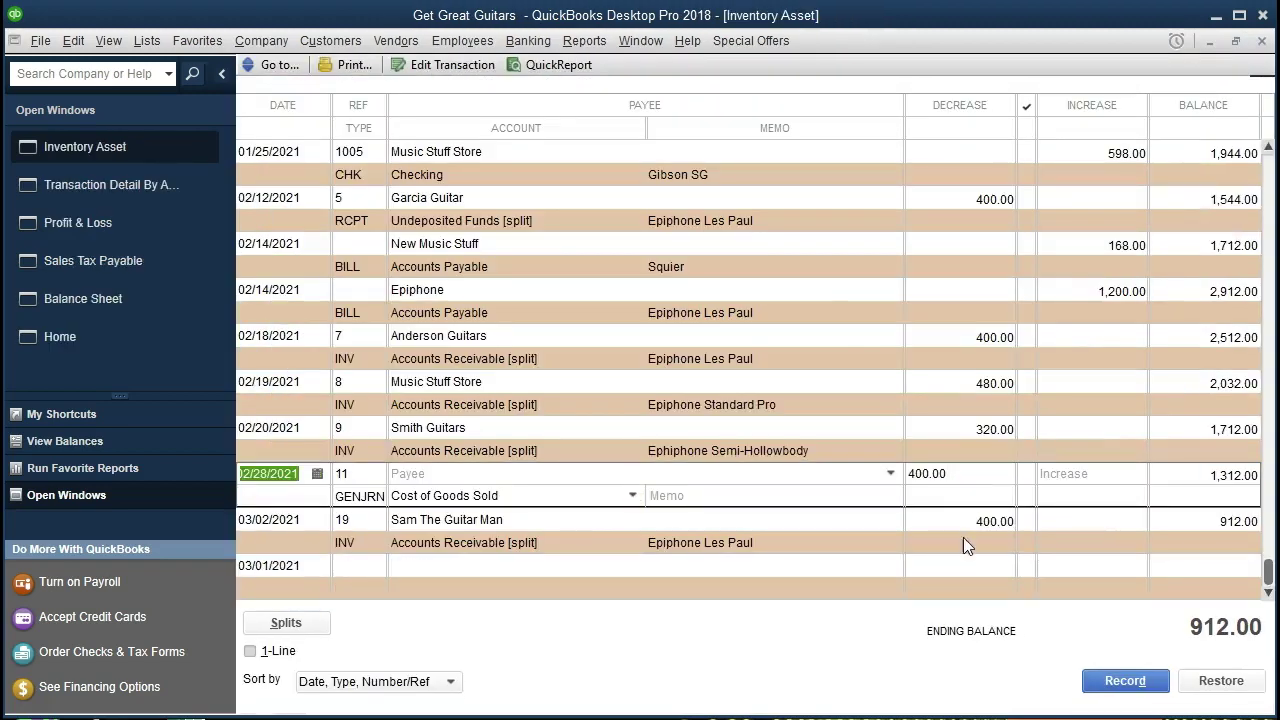
left_click(1261, 43)
left_click(1261, 43)
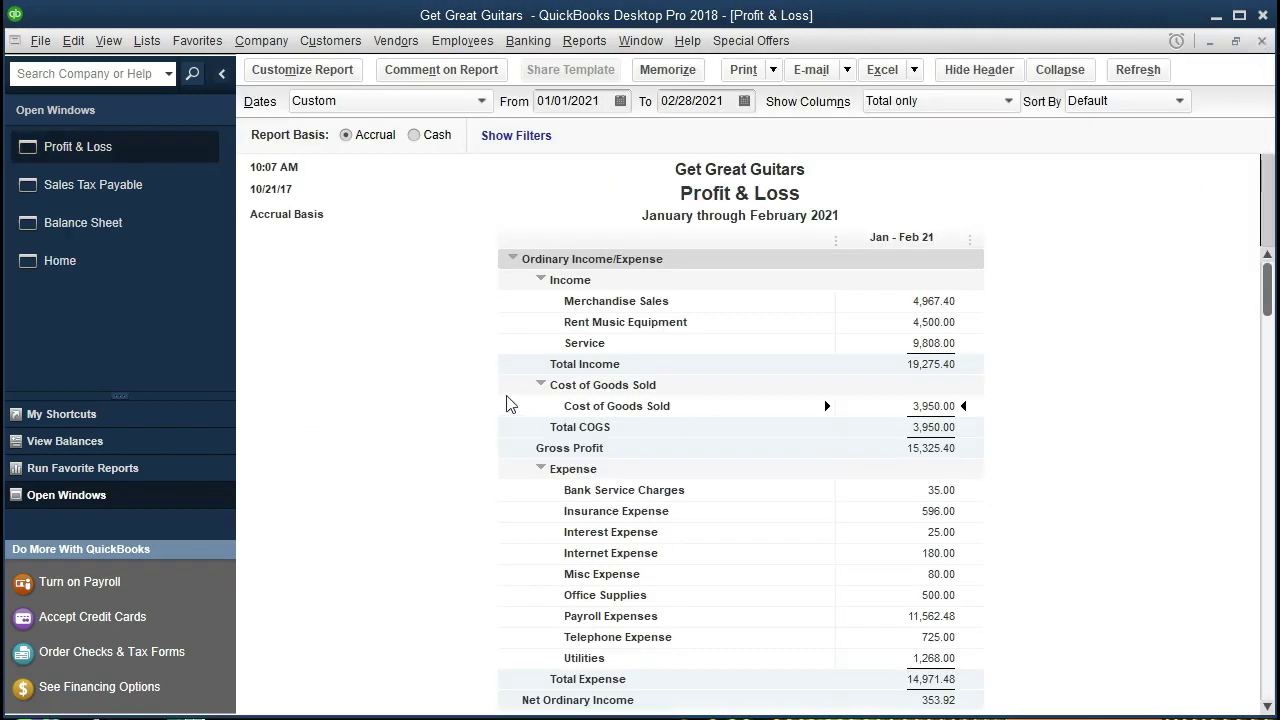
left_click(138, 249)
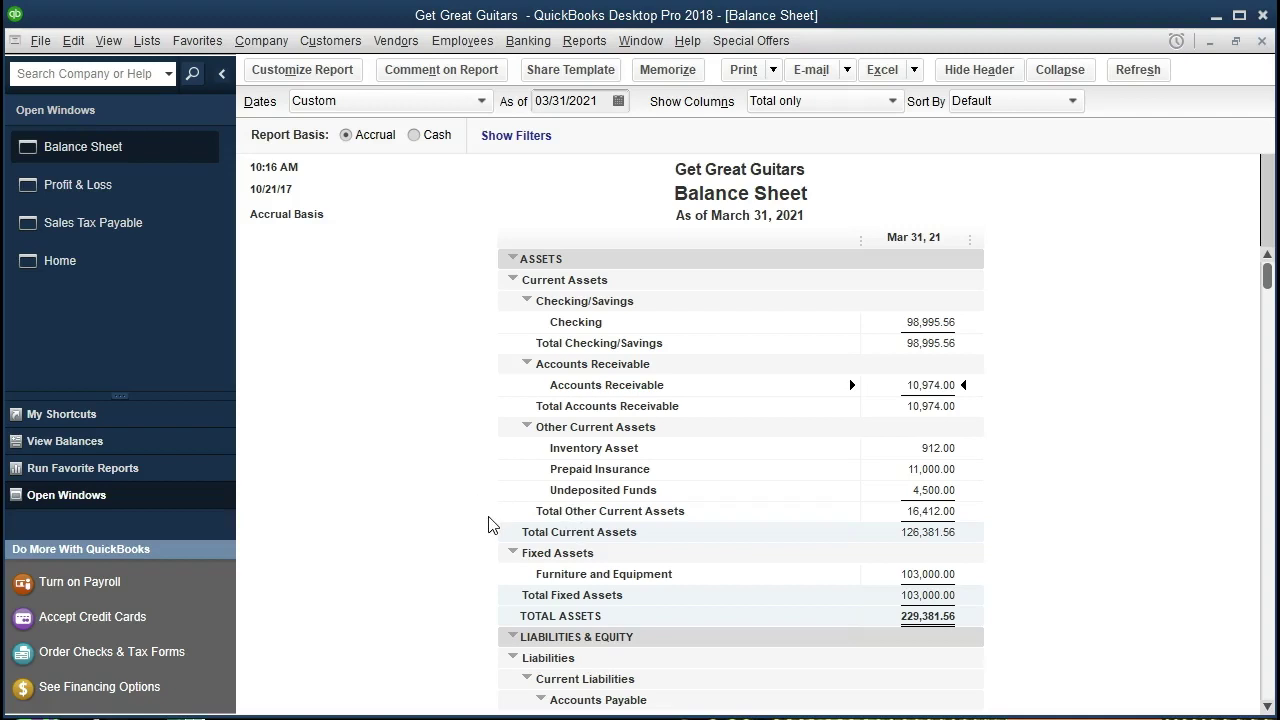
Step: Open the Inventory Asset register, ending balance 912.00, through Banking > Use Register
left_click(539, 47)
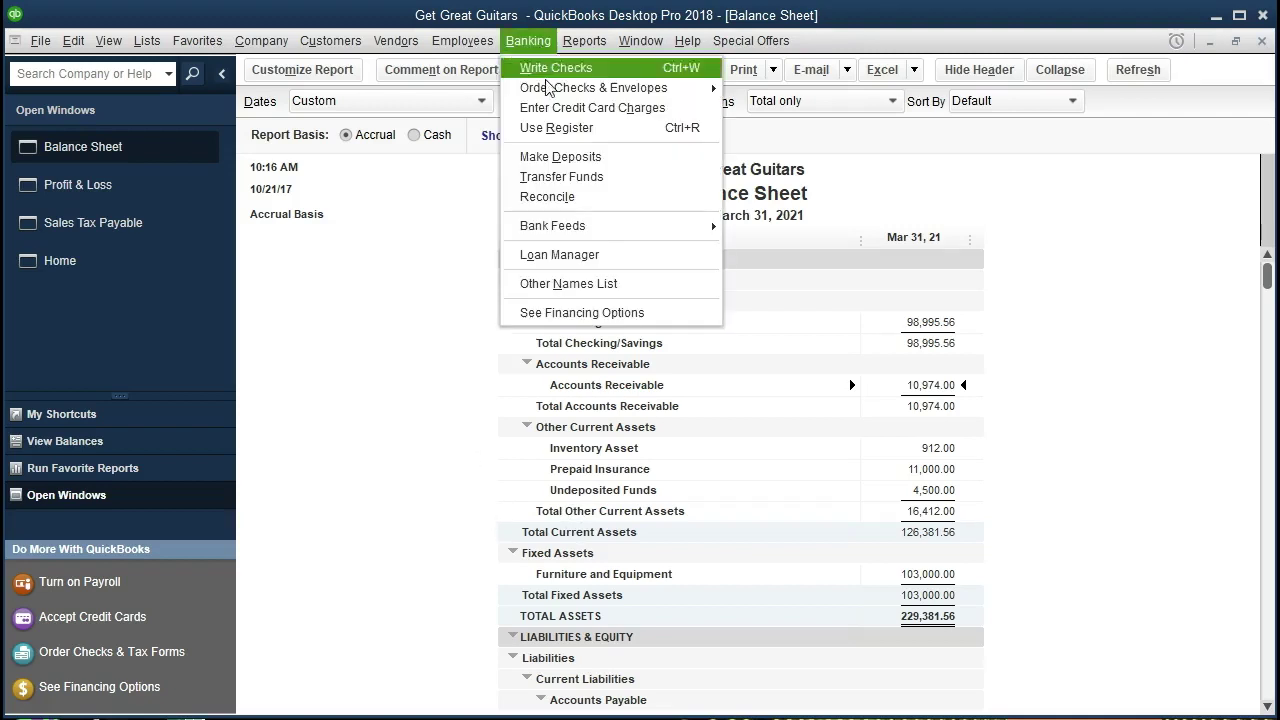
left_click(619, 128)
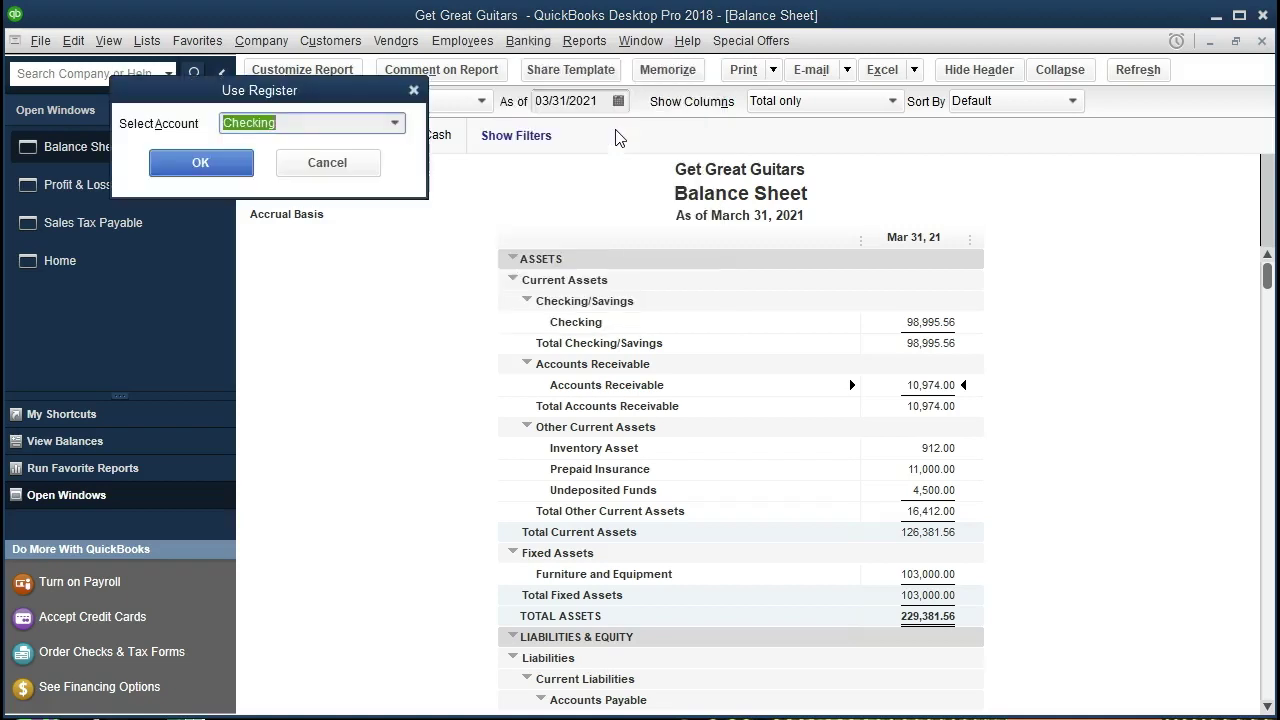
left_click(396, 123)
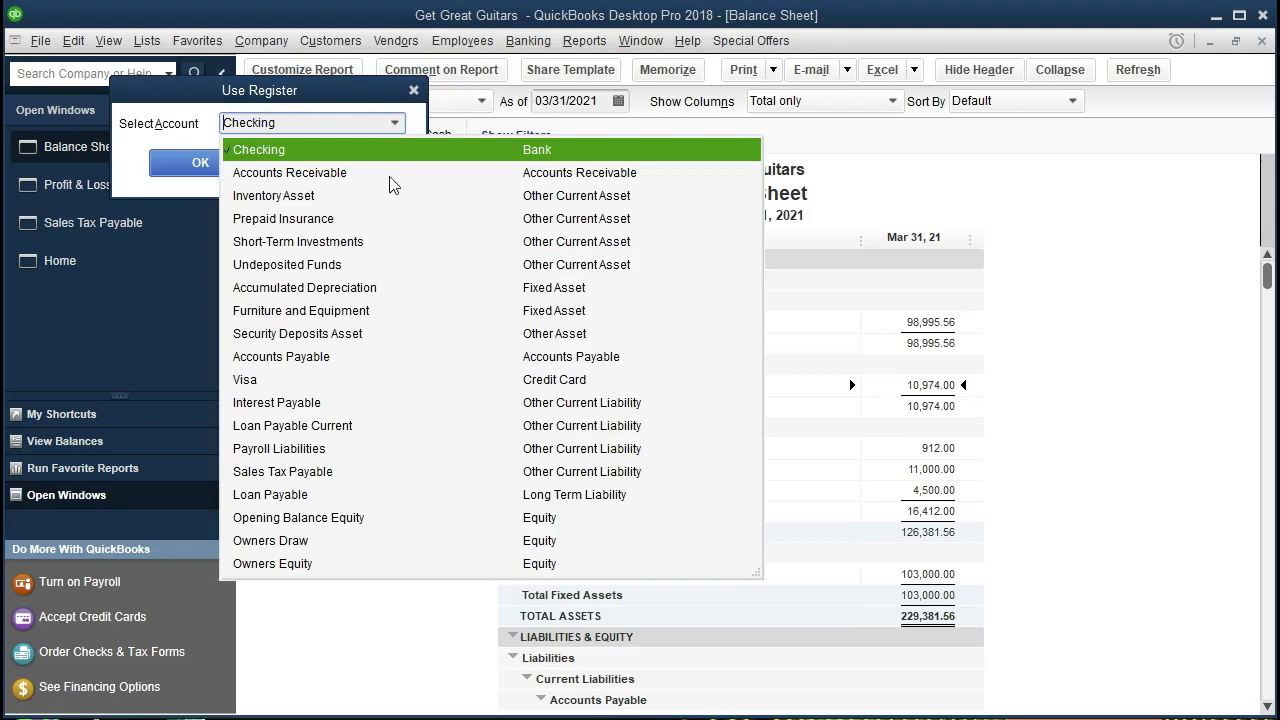
left_click(320, 199)
left_click(214, 165)
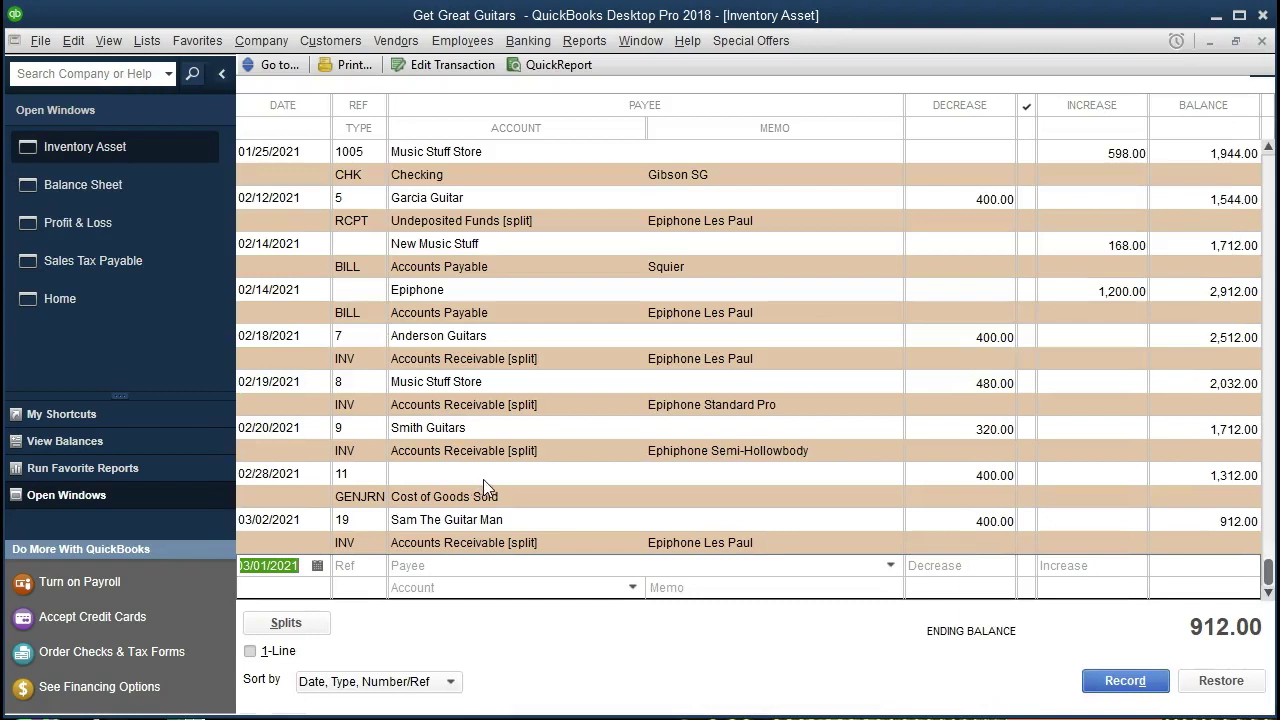
Step: Record a 03/01/2021 Inventory Asset increase of 400.00 against Cost of Goods Sold, then close the register
left_click(466, 483)
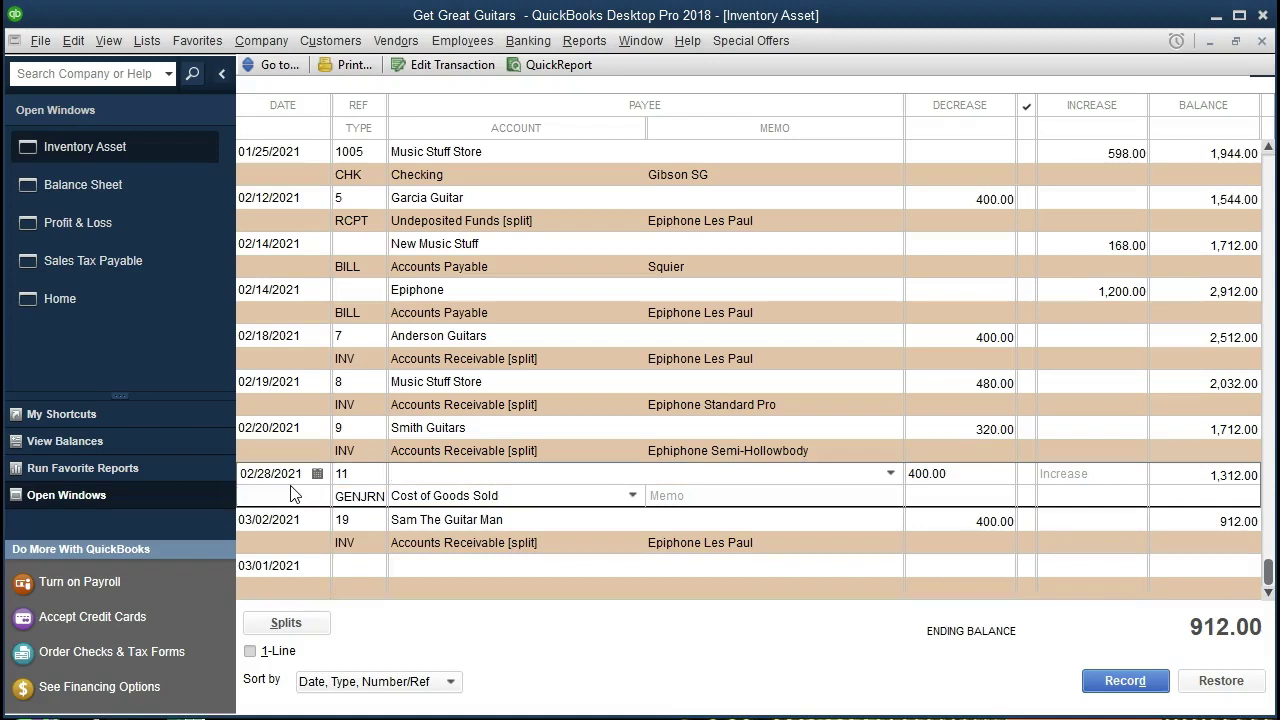
left_click(295, 523)
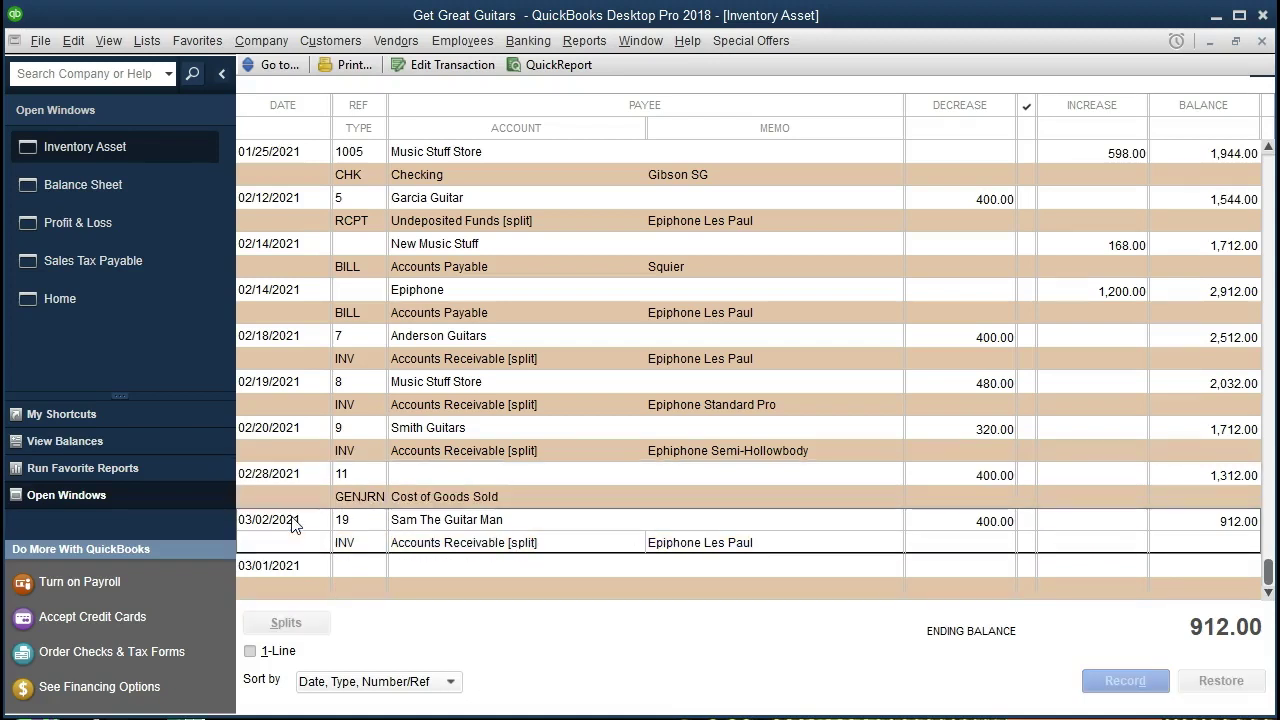
left_click(299, 566)
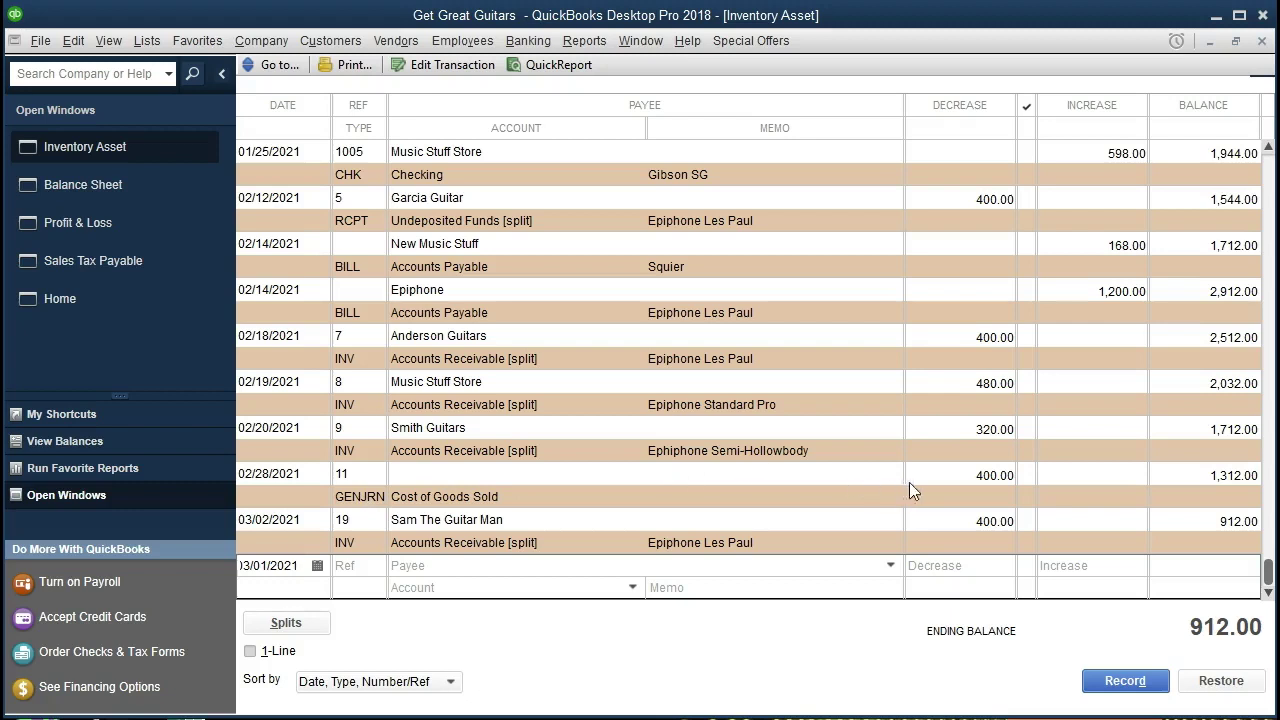
left_click(1080, 569)
type("400")
key("Tab")
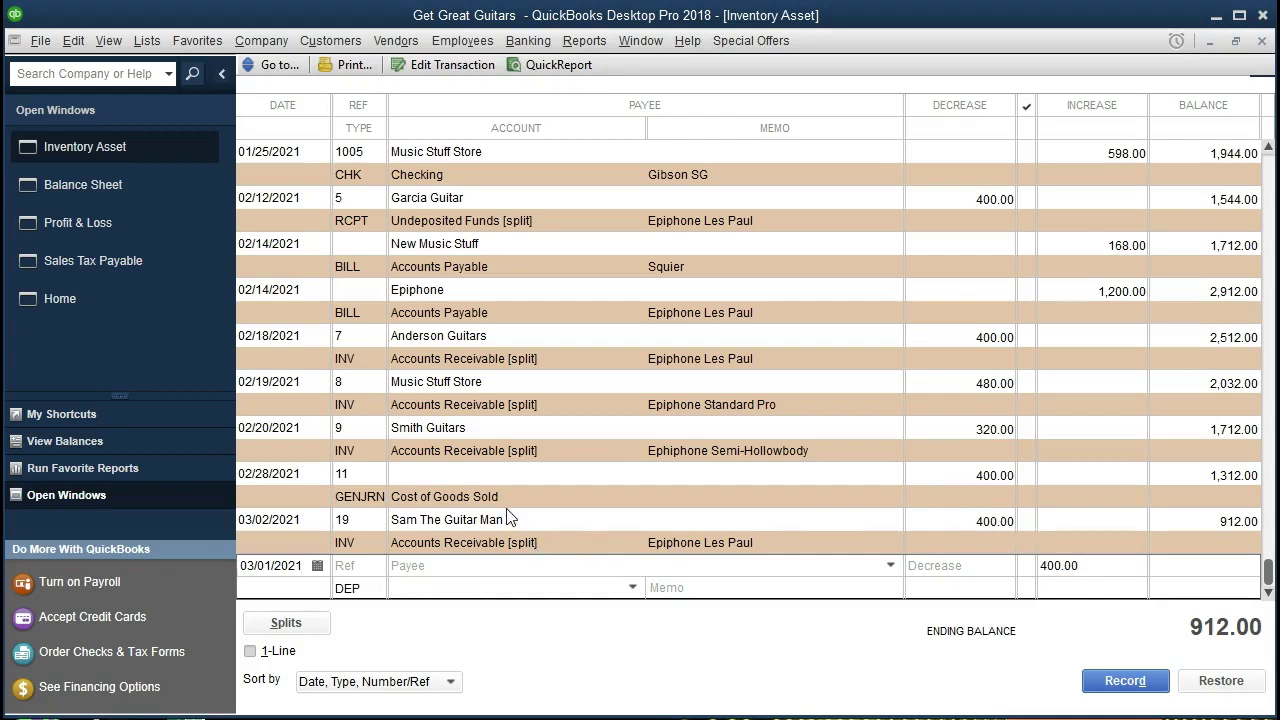
type("Co")
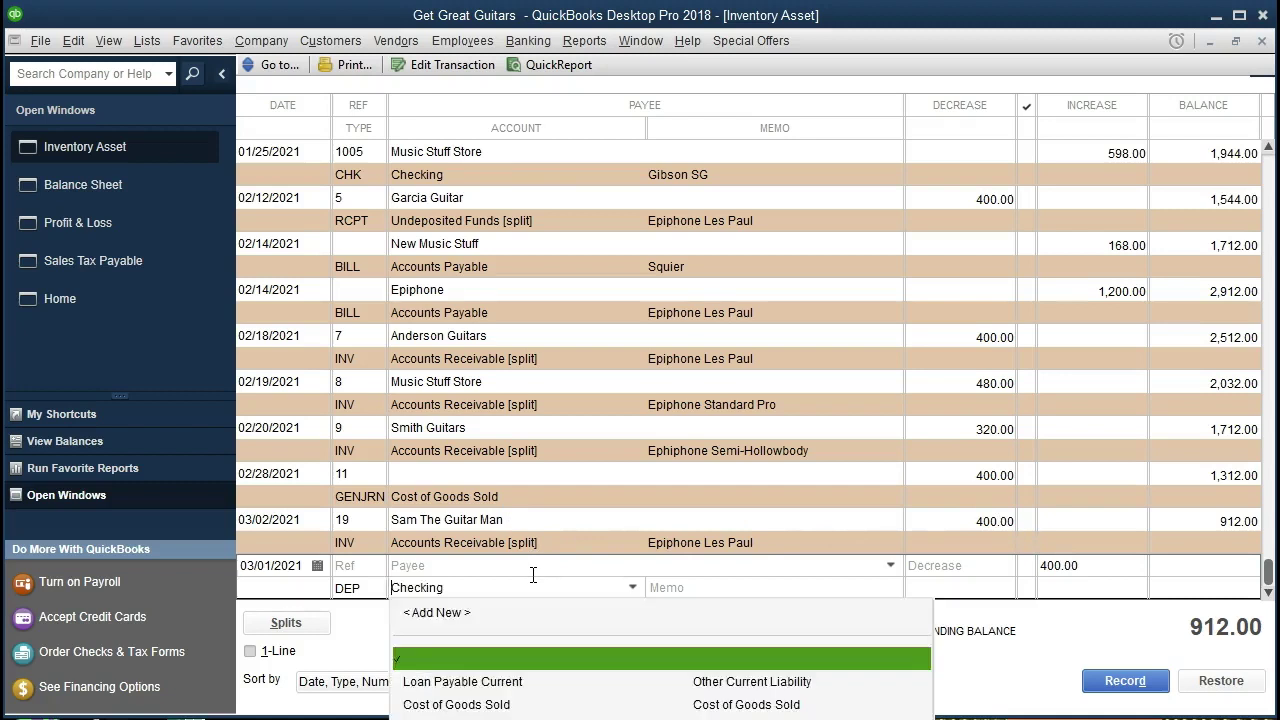
type("st of Goods Sold")
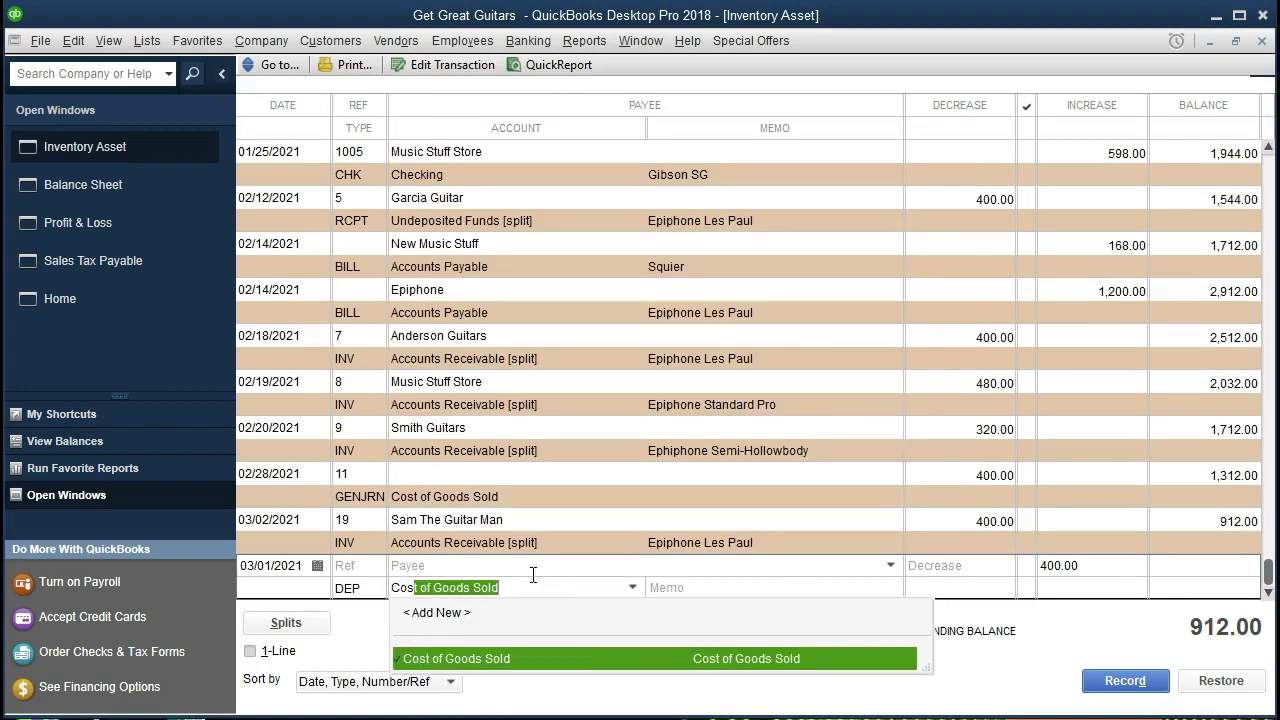
key("Tab")
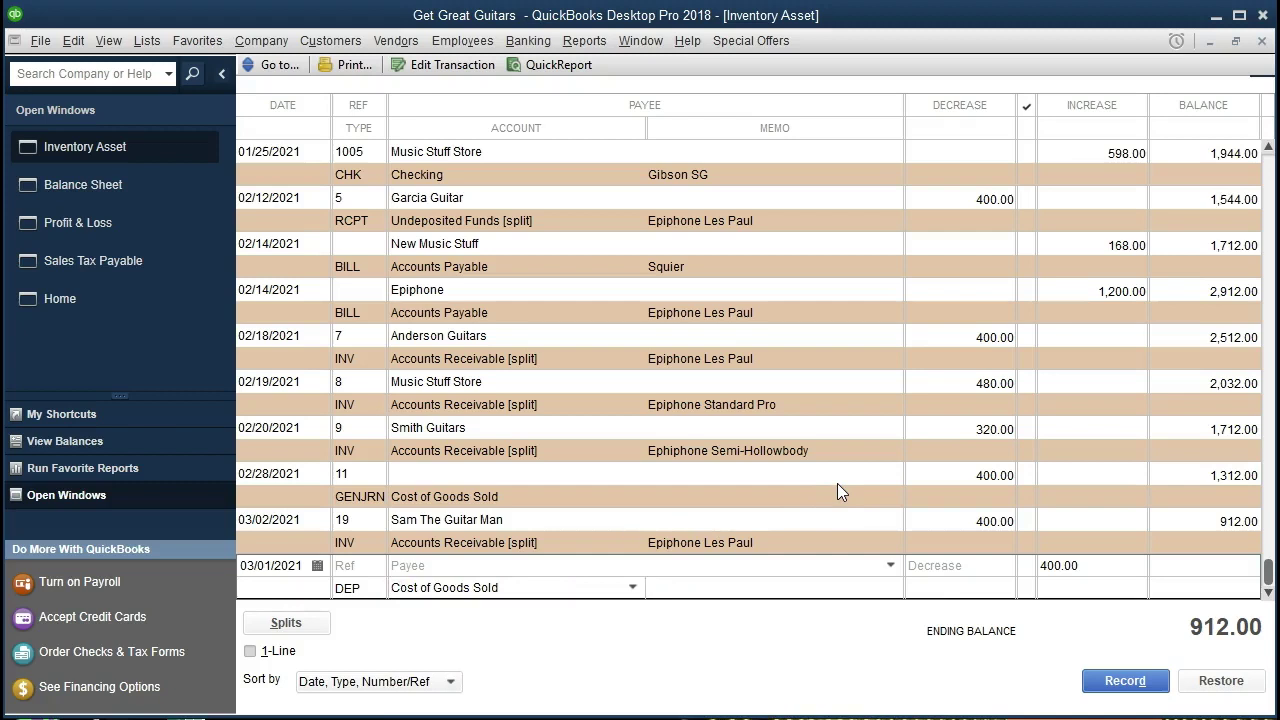
left_click(1122, 681)
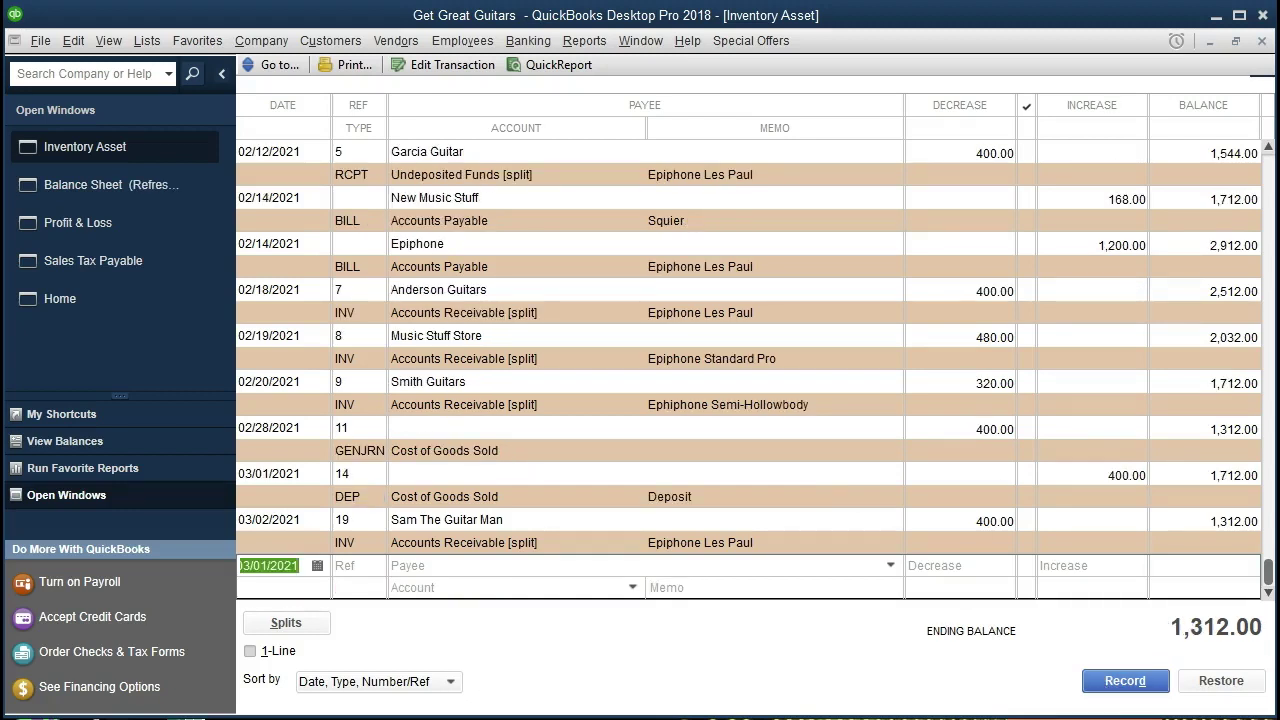
left_click(1262, 41)
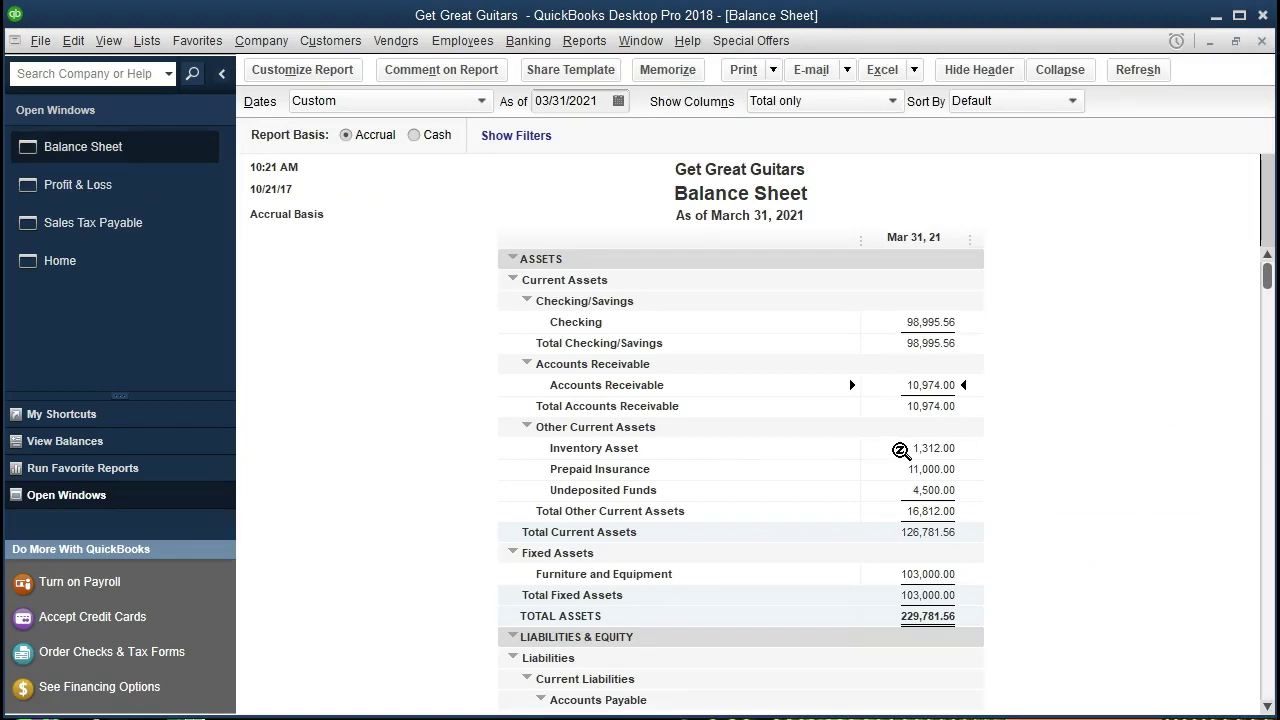
Step: QuickZoom into the Inventory Asset balance and start the report at 01/01/2021
double_click(900, 450)
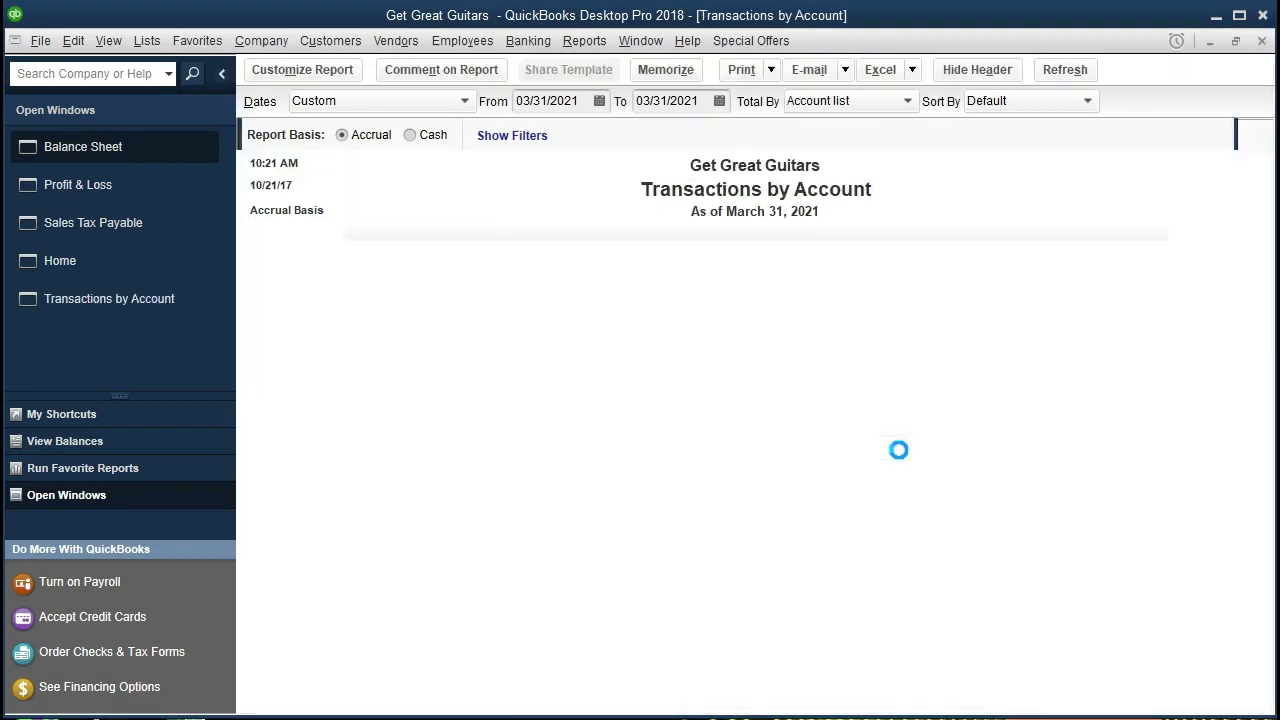
key("Tab")
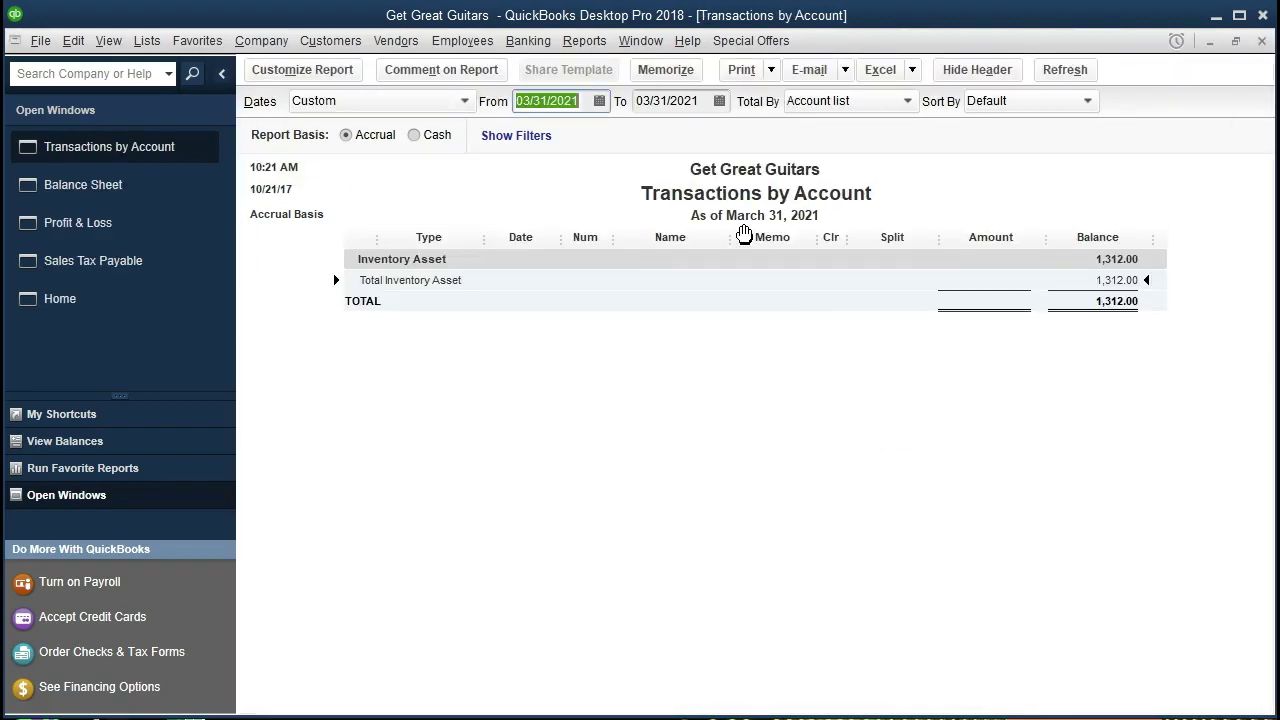
type("010121")
key("Tab")
key("Tab")
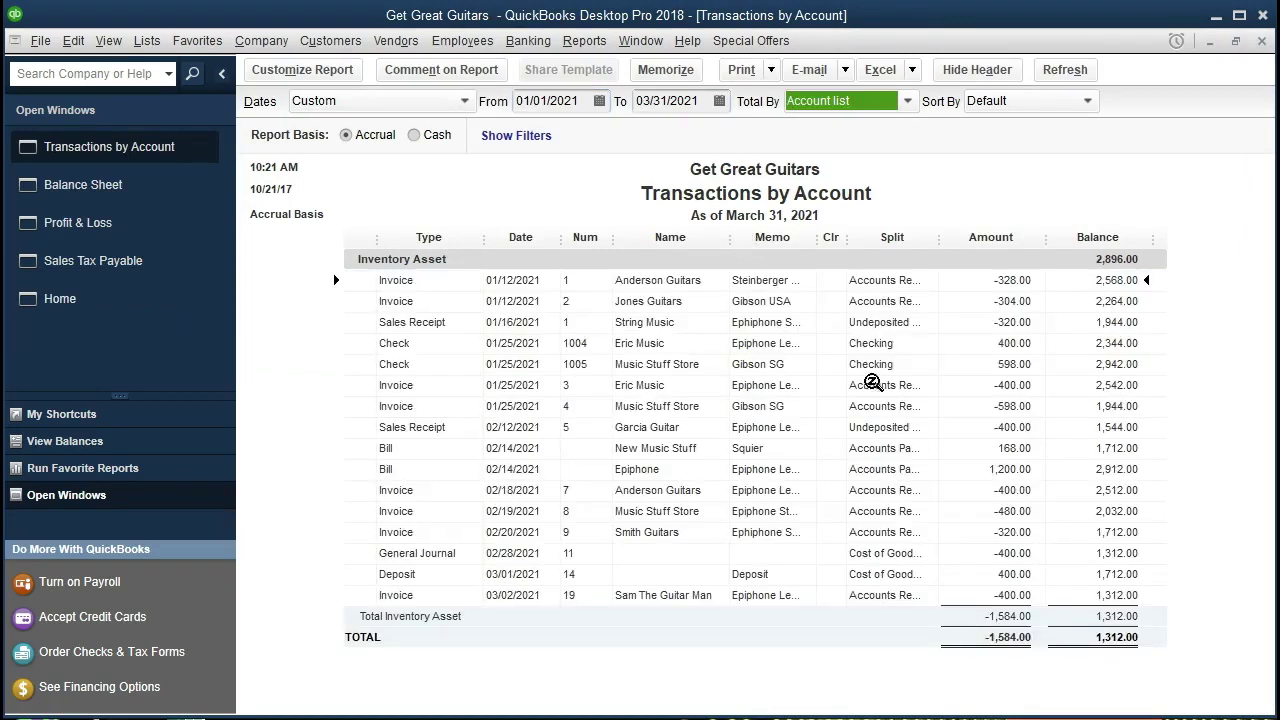
Step: Review the 02/28 journal, 03/01 deposit and 03/02 invoice entries, then close the report
left_click(962, 553)
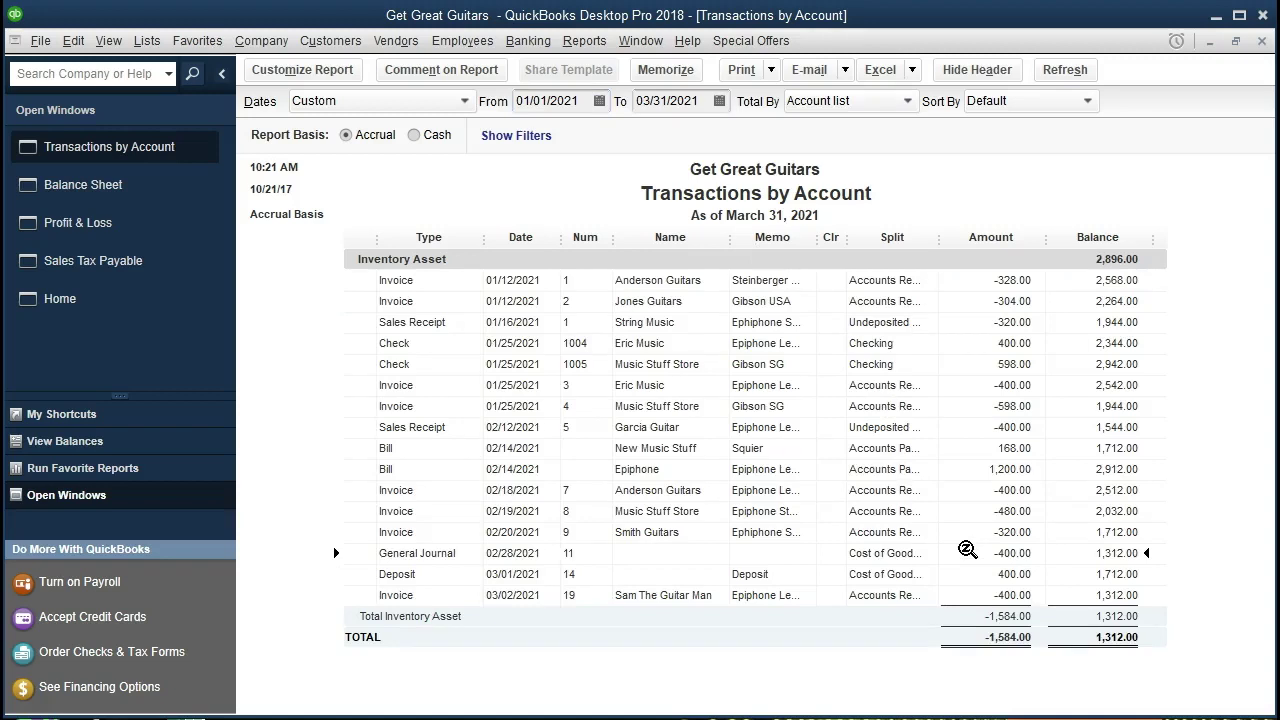
left_click(966, 578)
left_click(966, 596)
left_click(930, 570)
left_click(1261, 41)
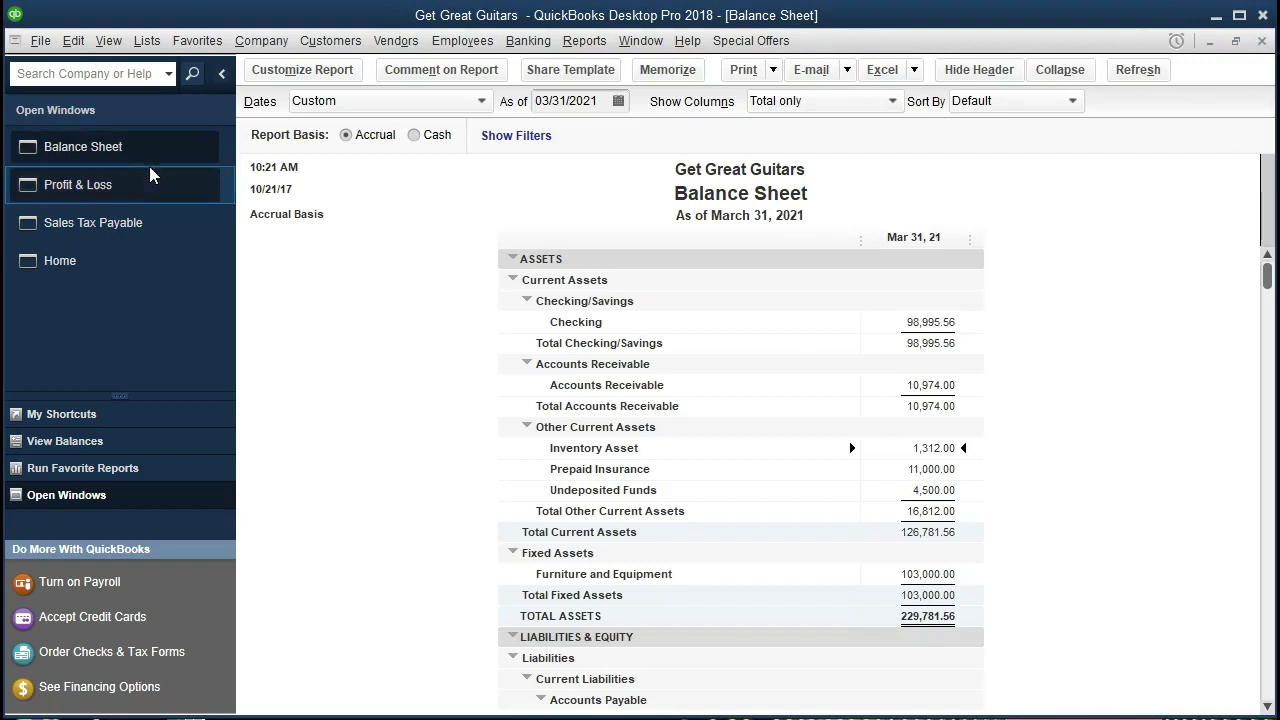
Step: QuickZoom into Cost of Goods Sold from Profit & Loss and extend it to 03/31/2021
left_click(133, 190)
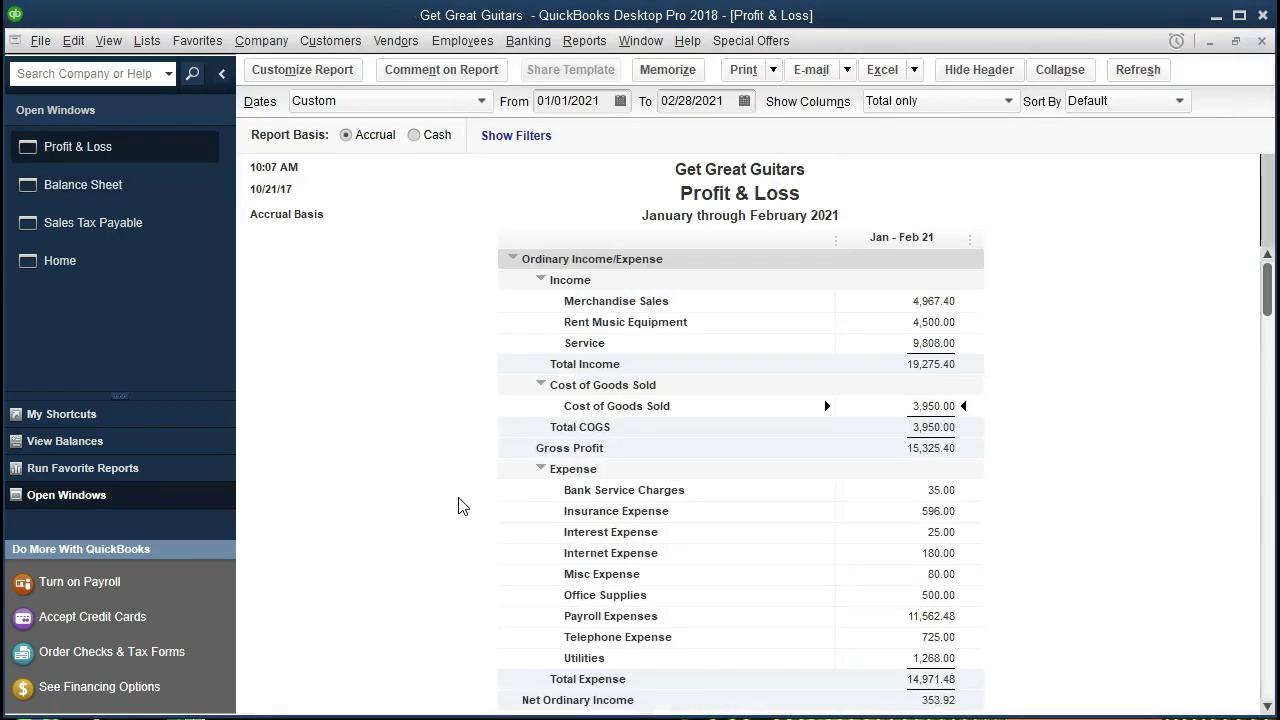
double_click(924, 402)
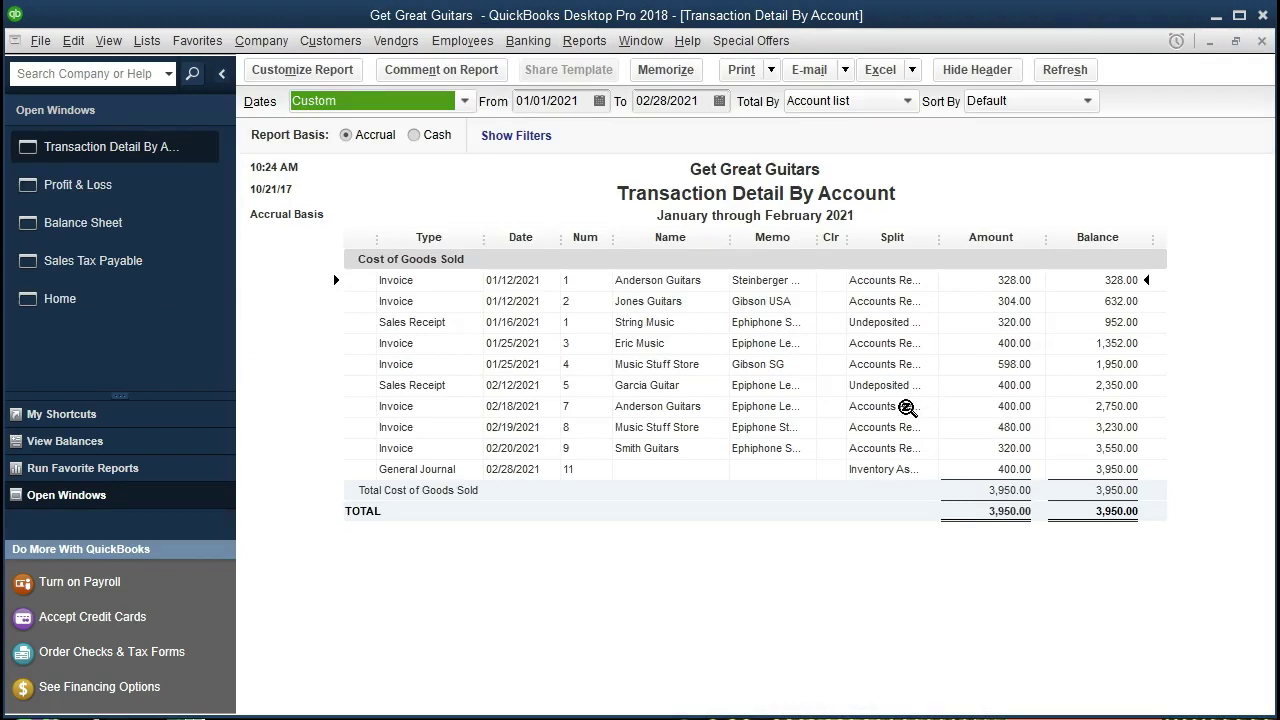
key("Tab")
key("Tab")
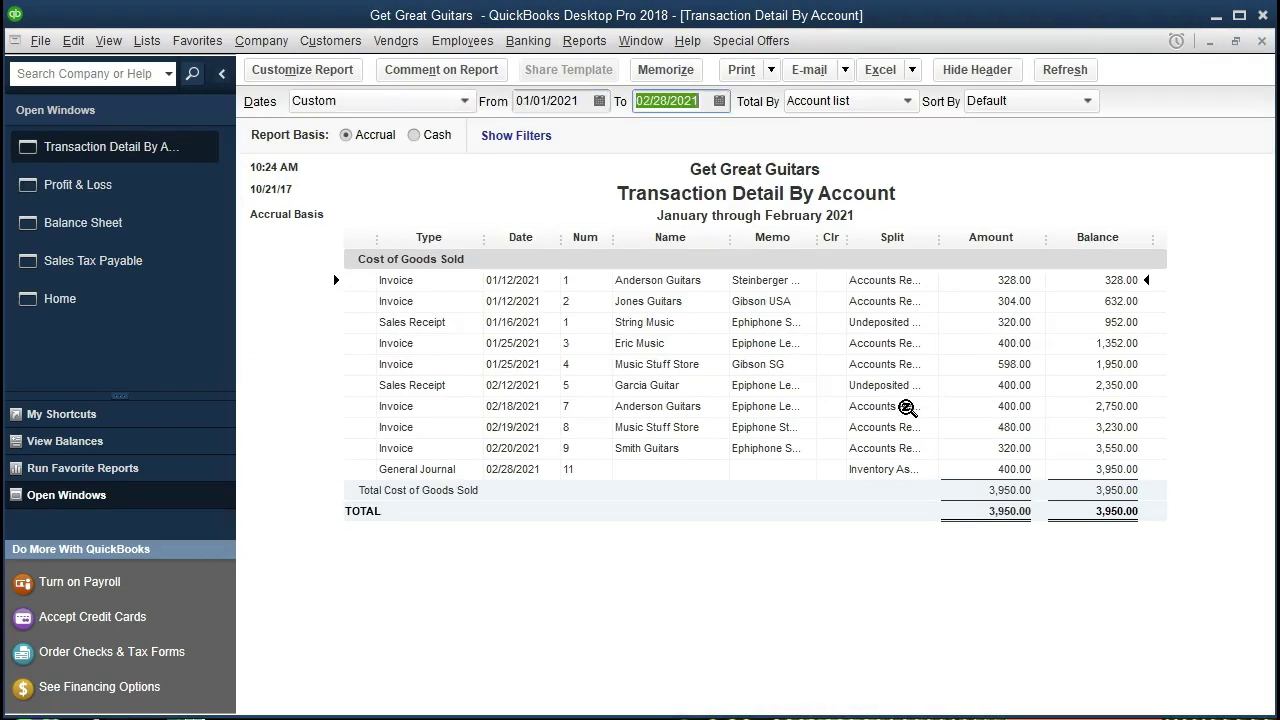
type("033121")
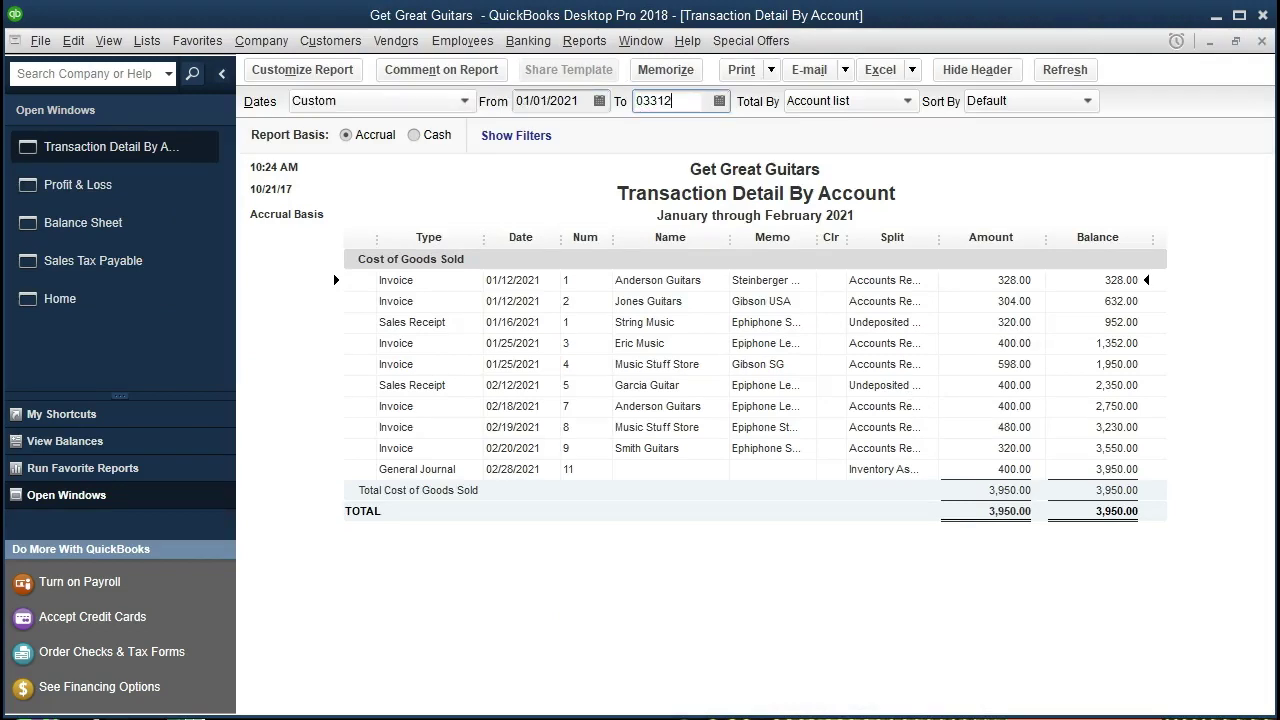
key("Tab")
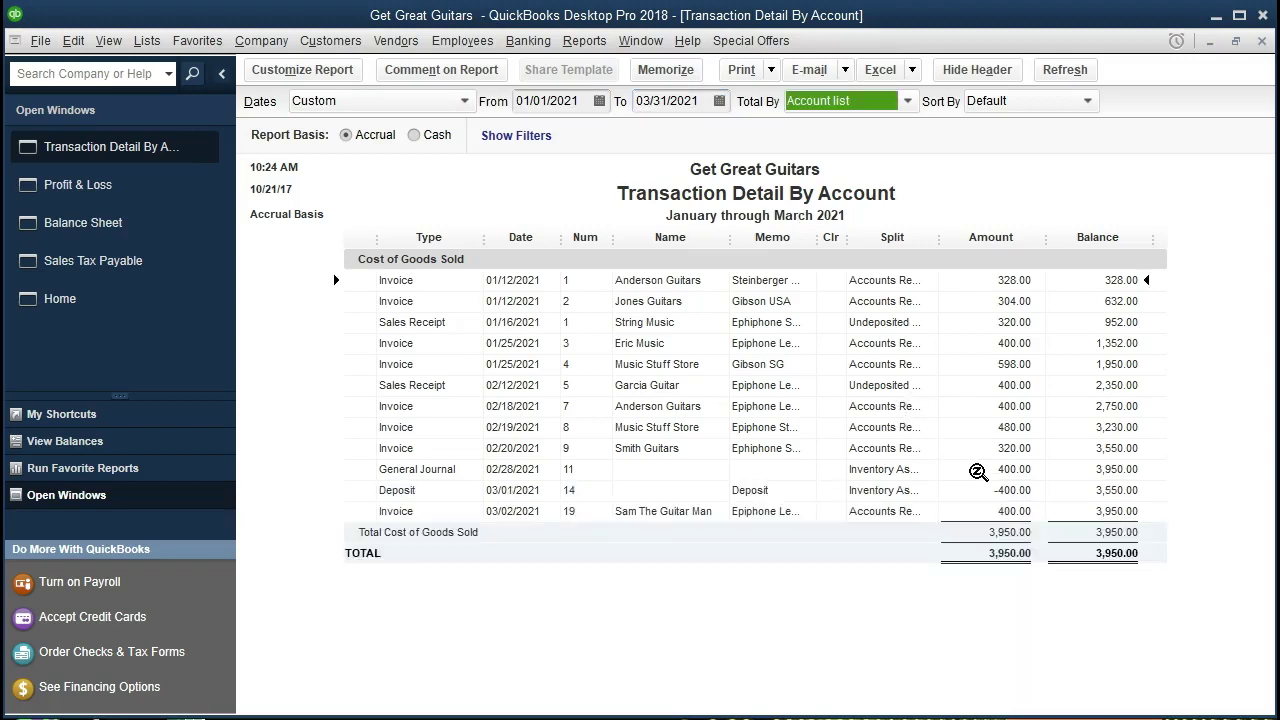
left_click(978, 471)
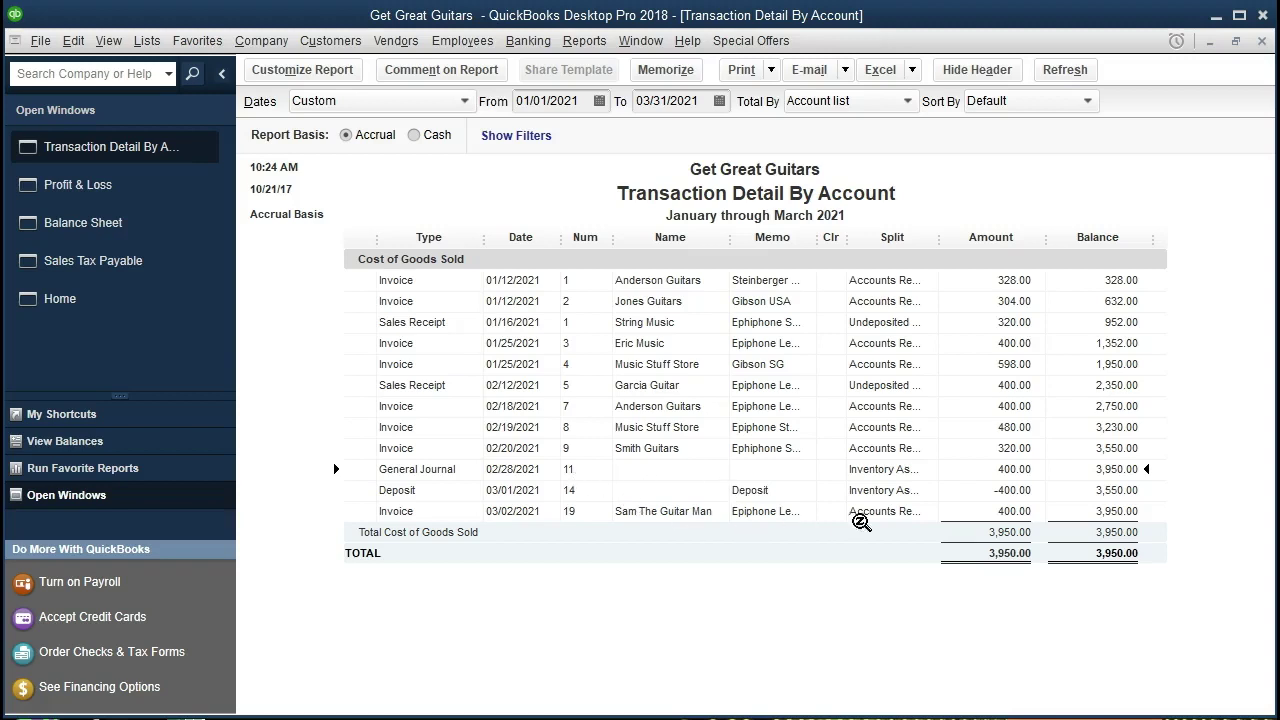
Step: Review the 02/28 journal, 03/01 -400.00 deposit and 03/02 invoice entries
left_click(978, 511)
left_click(962, 489)
left_click(962, 511)
left_click(960, 470)
left_click(955, 490)
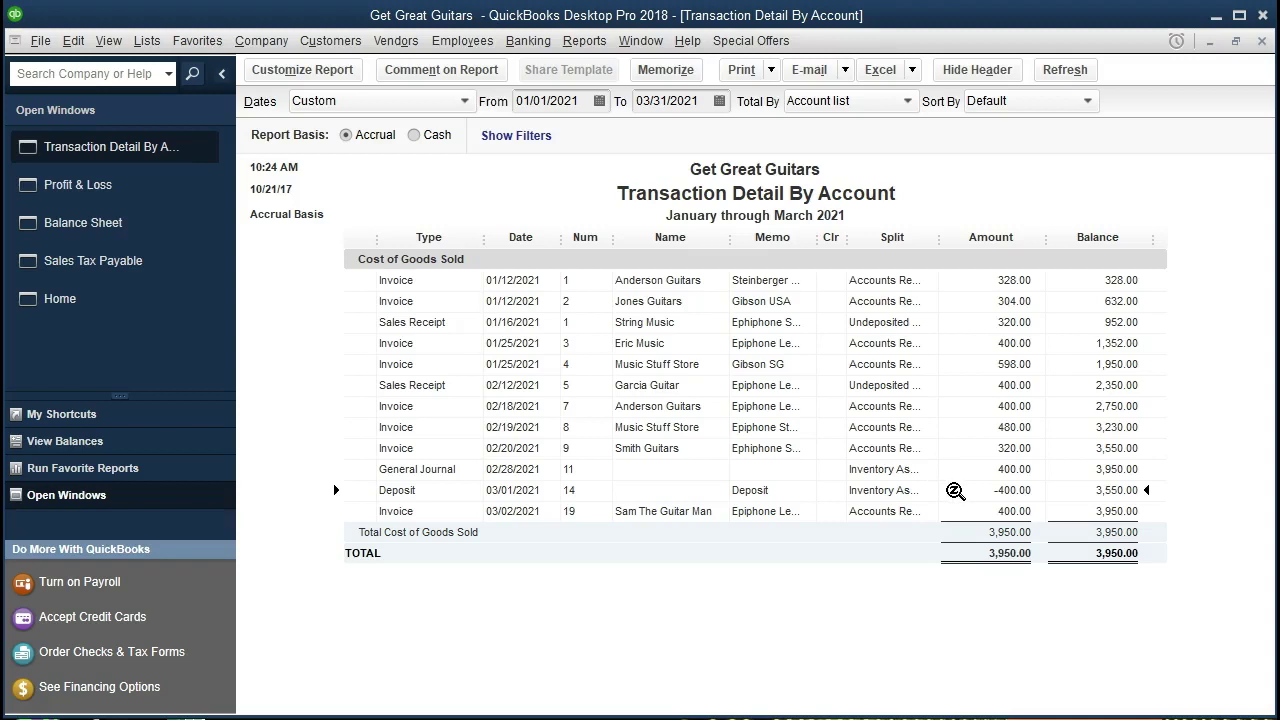